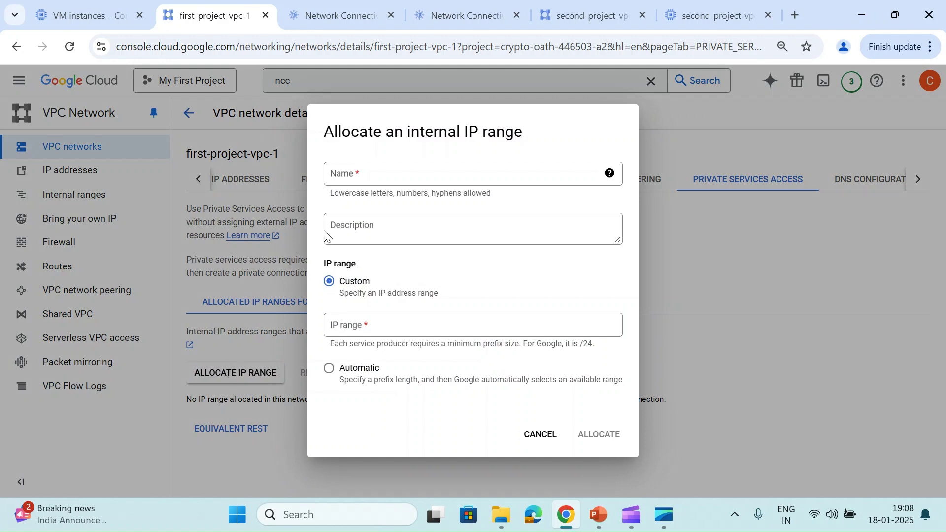
Allocate an automatic /24 IP range named sql-1
{"action": "left_click", "coordinate": [361, 176]}
{"action": "type", "text": "sql-1"}
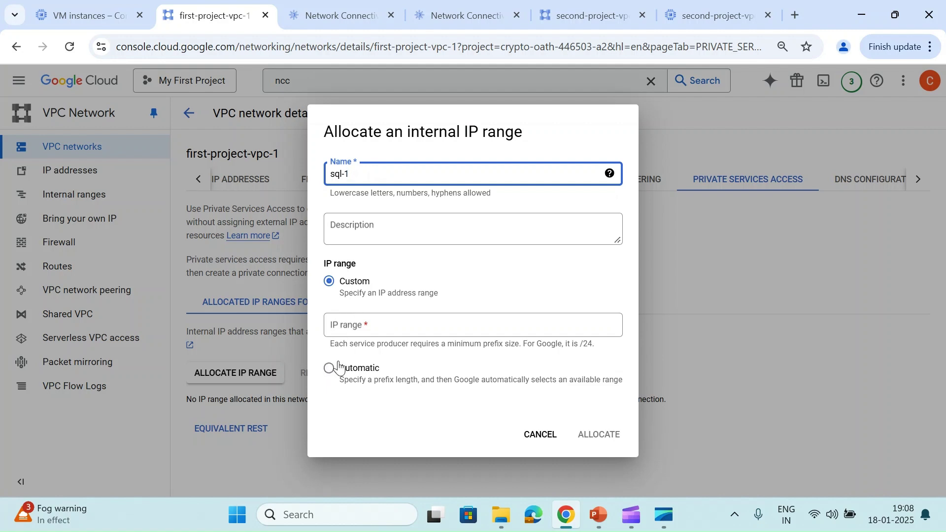
{"action": "left_click", "coordinate": [329, 369]}
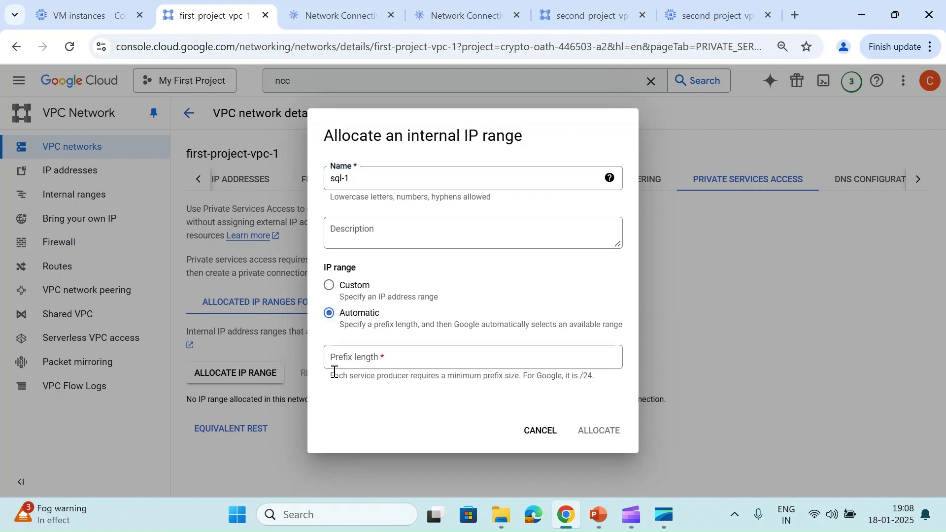
{"action": "left_click", "coordinate": [367, 357]}
{"action": "type", "text": "24"}
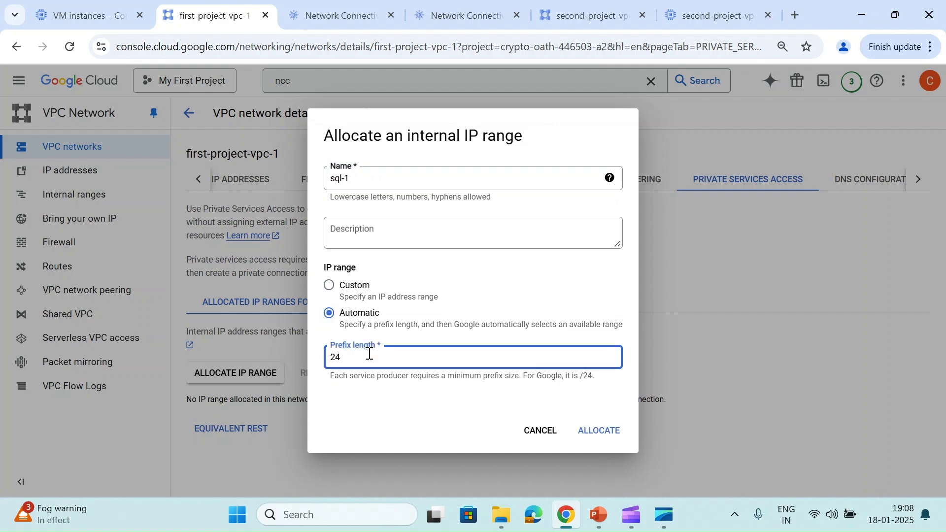
{"action": "left_click", "coordinate": [365, 392]}
{"action": "left_click", "coordinate": [594, 433]}
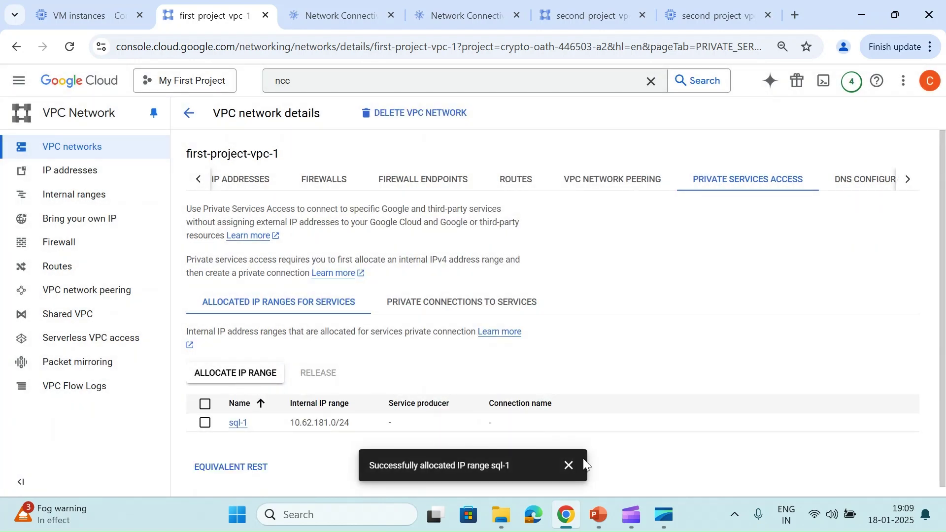
Allocate a second automatic /24 range named sql-2 and dismiss the notifications
{"action": "left_click", "coordinate": [256, 373]}
{"action": "left_click", "coordinate": [363, 182]}
{"action": "type", "text": "sql-2"}
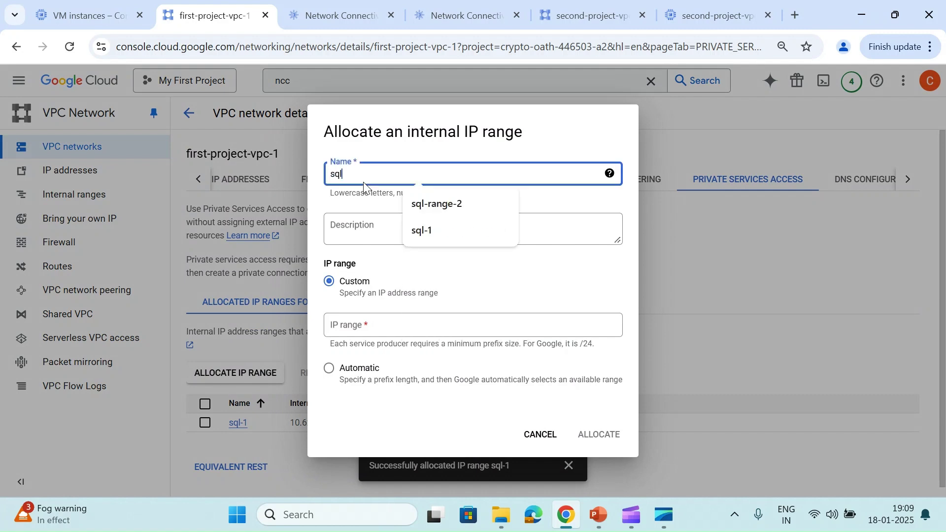
{"action": "left_click", "coordinate": [329, 368]}
{"action": "left_click", "coordinate": [381, 364]}
{"action": "type", "text": "24"}
{"action": "left_click", "coordinate": [583, 431]}
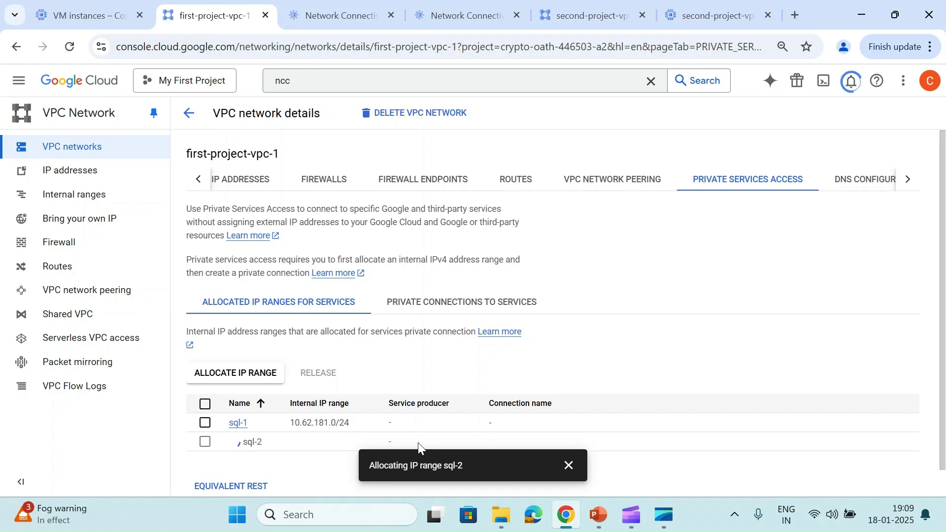
{"action": "left_click", "coordinate": [568, 464]}
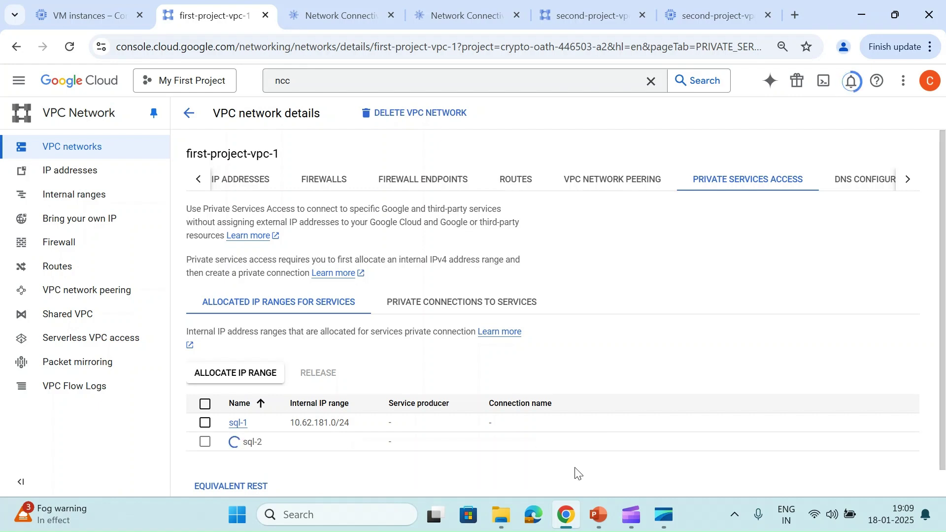
{"action": "left_click", "coordinate": [567, 464]}
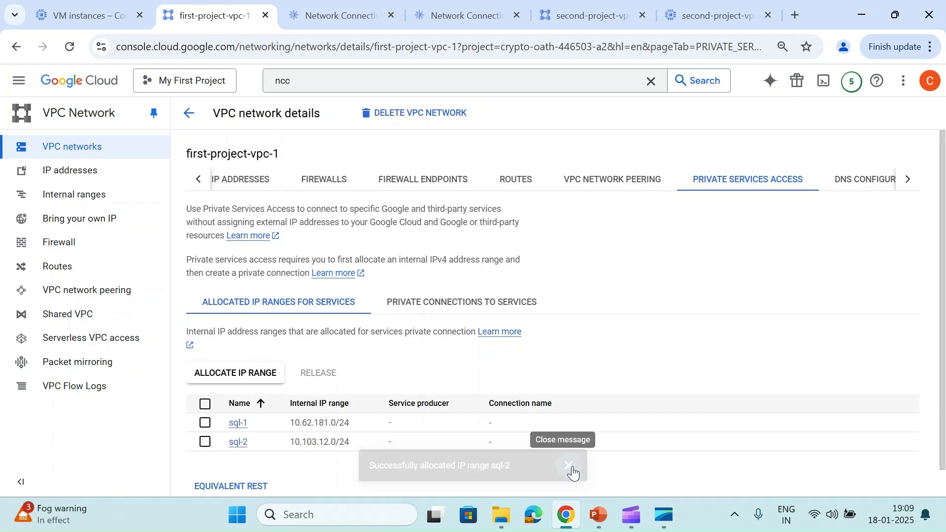
Start a private services connection and settle on the first Google Cloud Platform producer
{"action": "left_click", "coordinate": [412, 315]}
{"action": "left_click", "coordinate": [242, 361]}
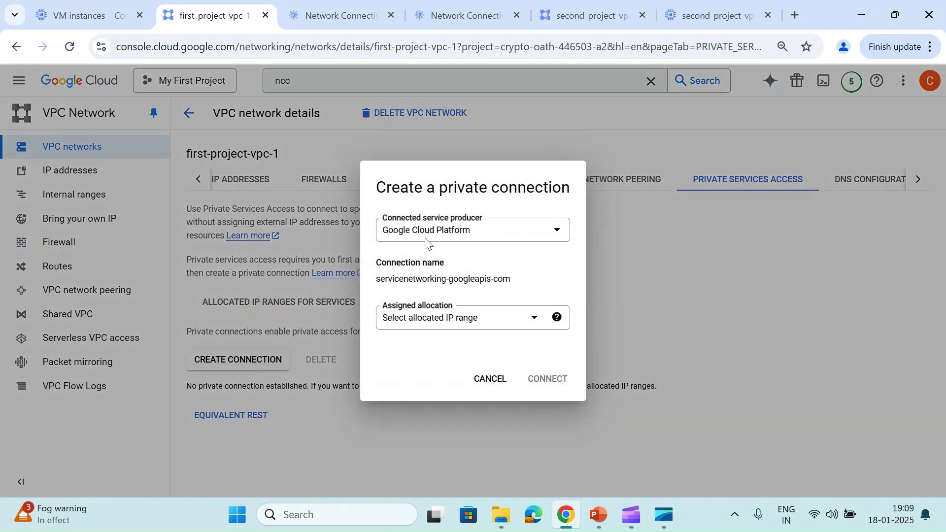
{"action": "left_click", "coordinate": [427, 238]}
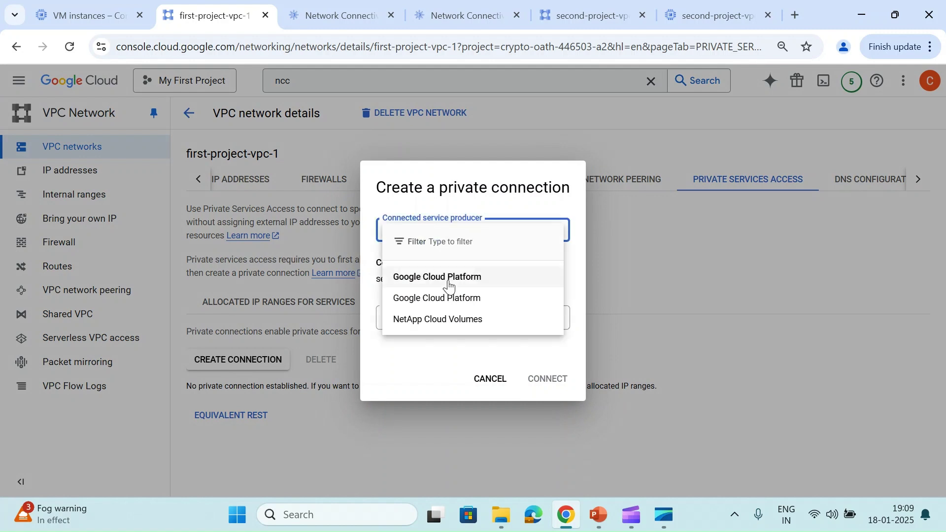
{"action": "left_click", "coordinate": [402, 299]}
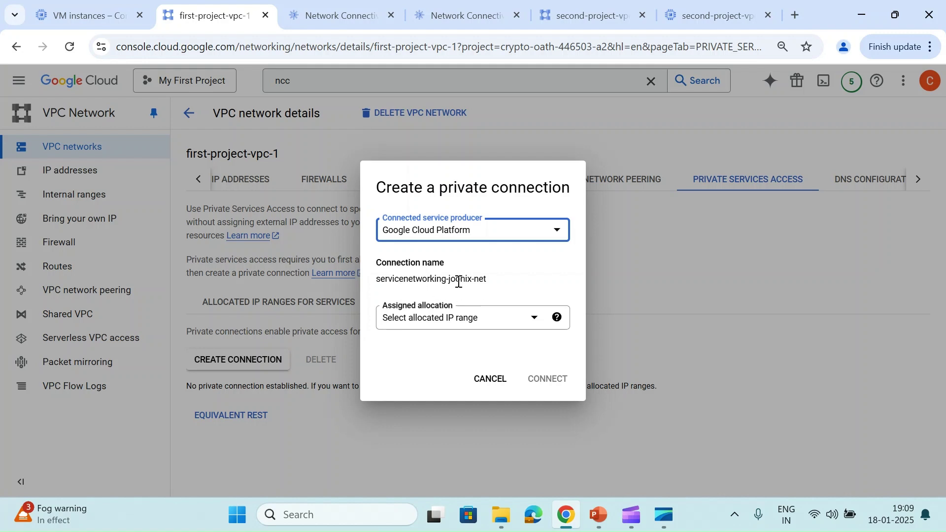
{"action": "left_click", "coordinate": [449, 231]}
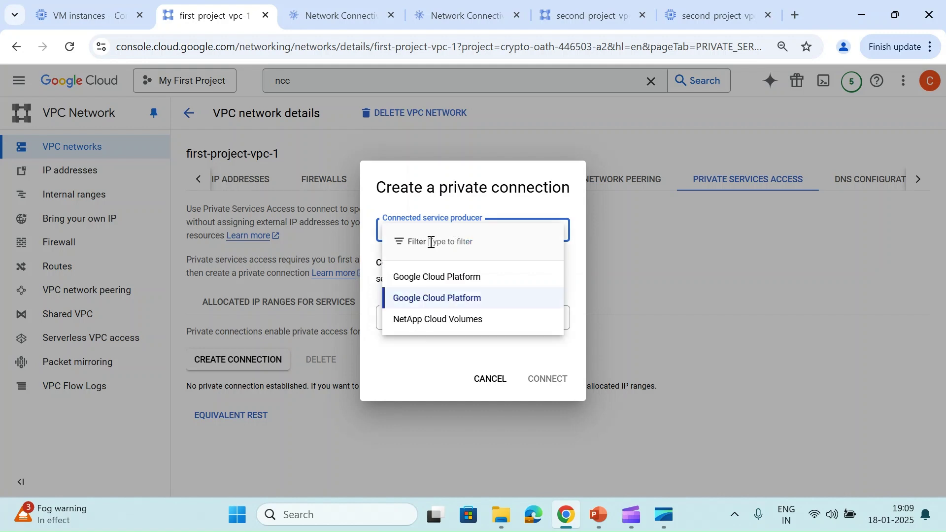
{"action": "left_click", "coordinate": [418, 272]}
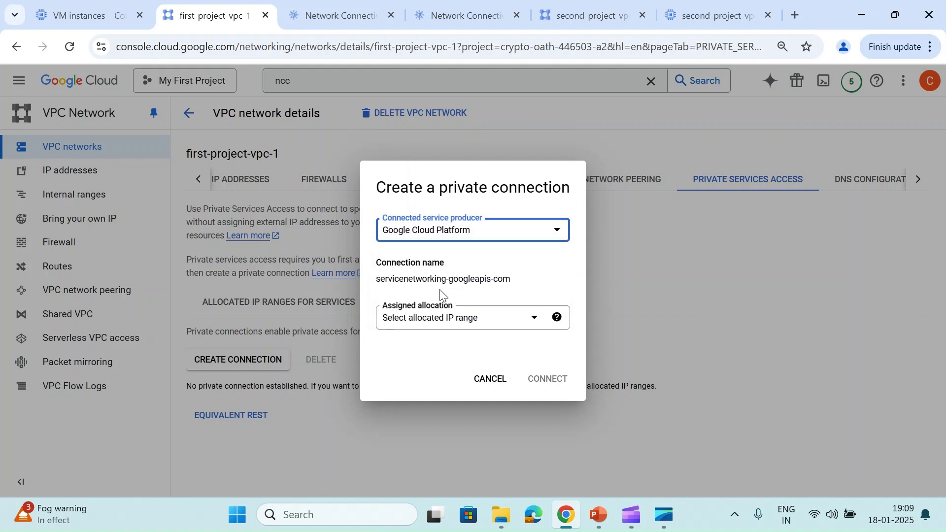
{"action": "left_click", "coordinate": [472, 232]}
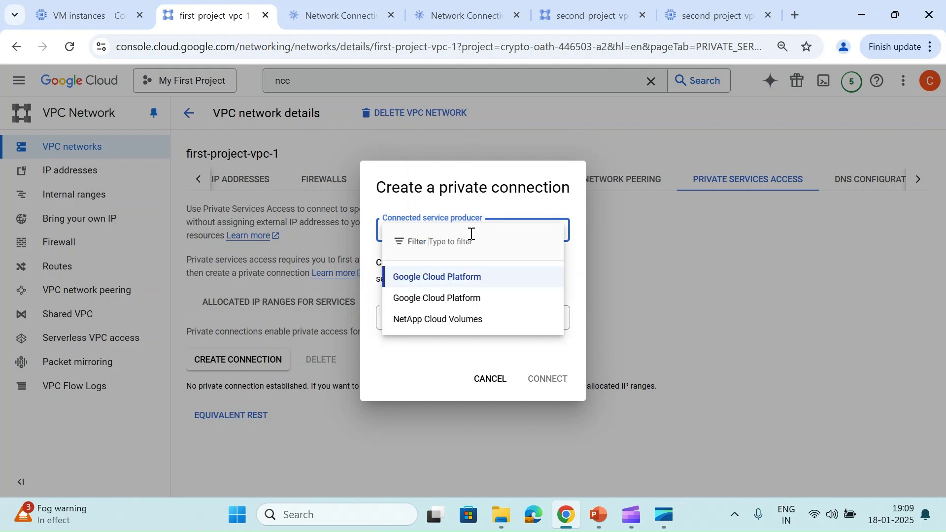
{"action": "left_click", "coordinate": [453, 297]}
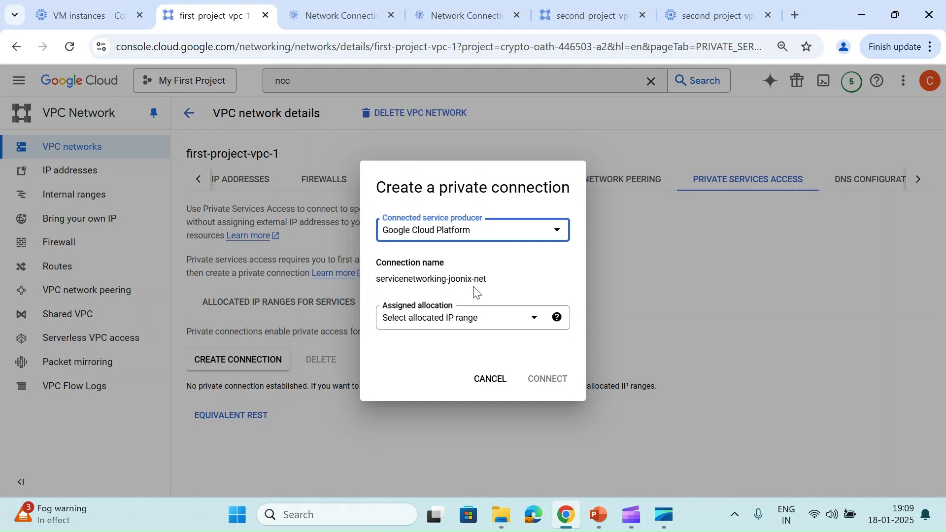
{"action": "left_click", "coordinate": [490, 231]}
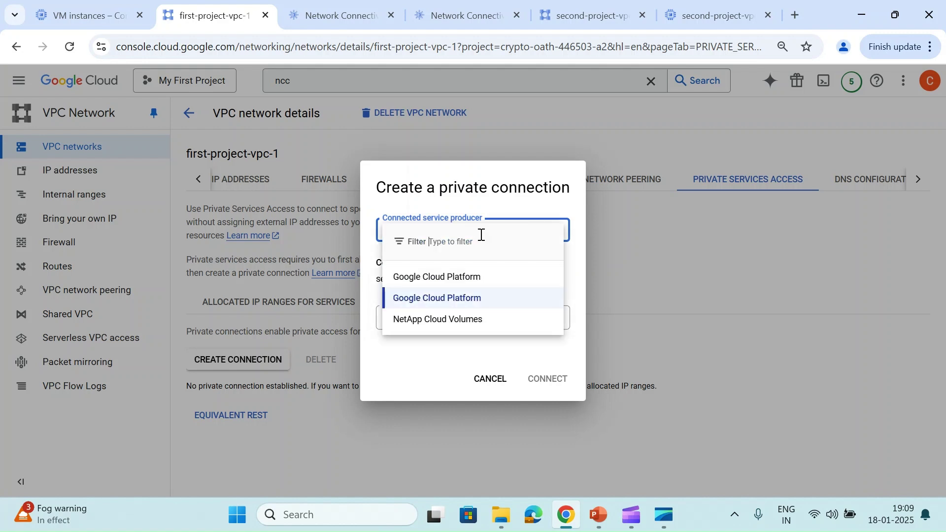
{"action": "left_click", "coordinate": [407, 326]}
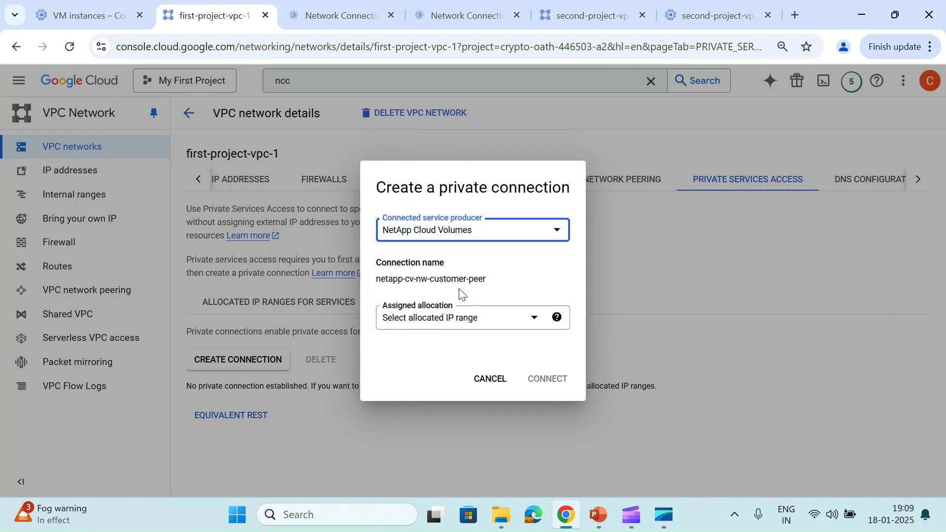
{"action": "left_click", "coordinate": [468, 237]}
{"action": "left_click", "coordinate": [420, 274]}
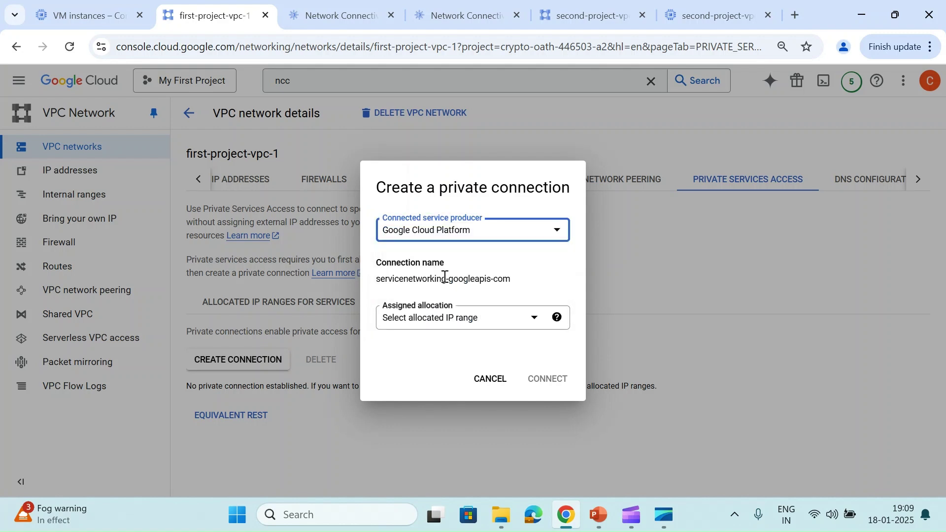
Assign the sql-1 and sql-2 ranges and create the connection
{"action": "left_click", "coordinate": [444, 319]}
{"action": "left_click", "coordinate": [412, 344]}
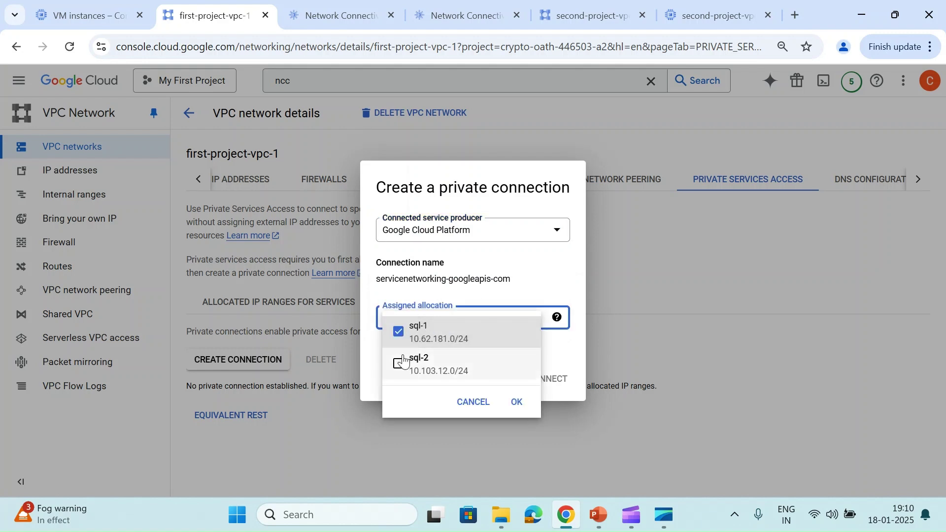
{"action": "left_click", "coordinate": [402, 365]}
{"action": "left_click", "coordinate": [516, 400]}
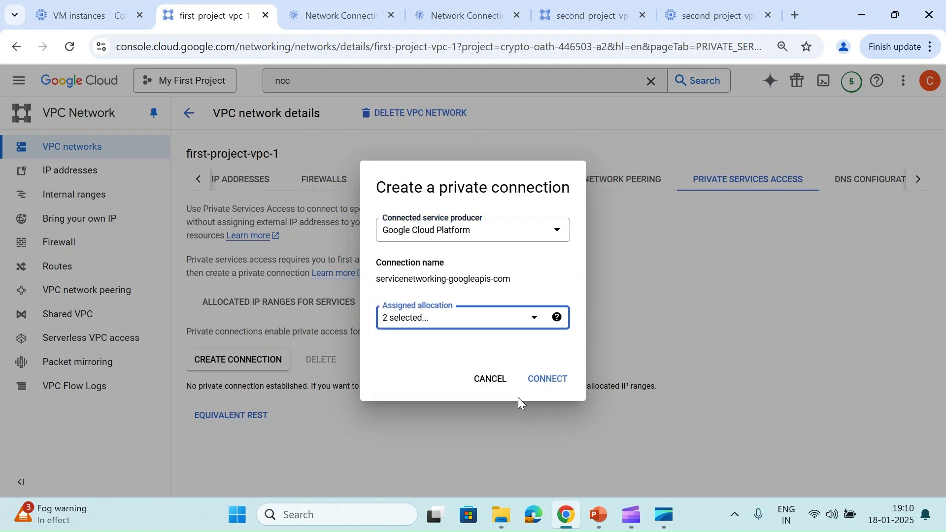
{"action": "left_click", "coordinate": [546, 380]}
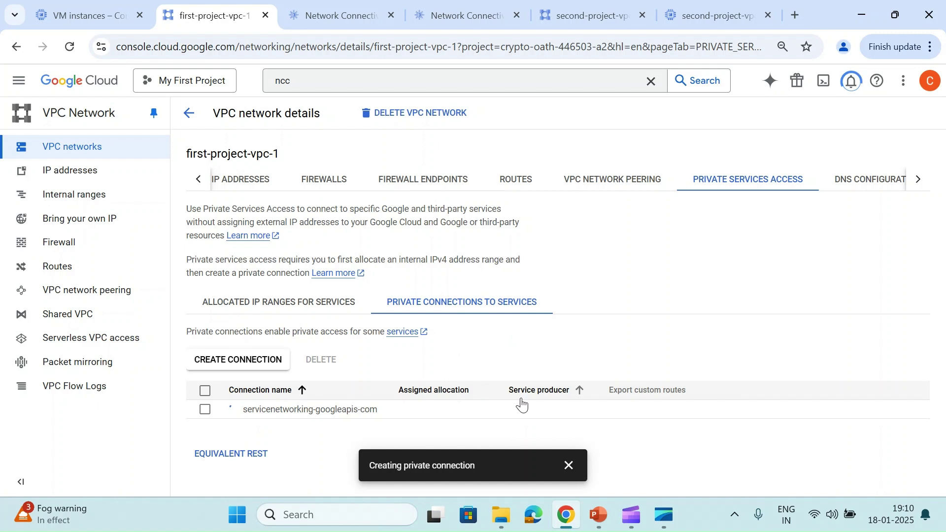
{"action": "left_click", "coordinate": [567, 464]}
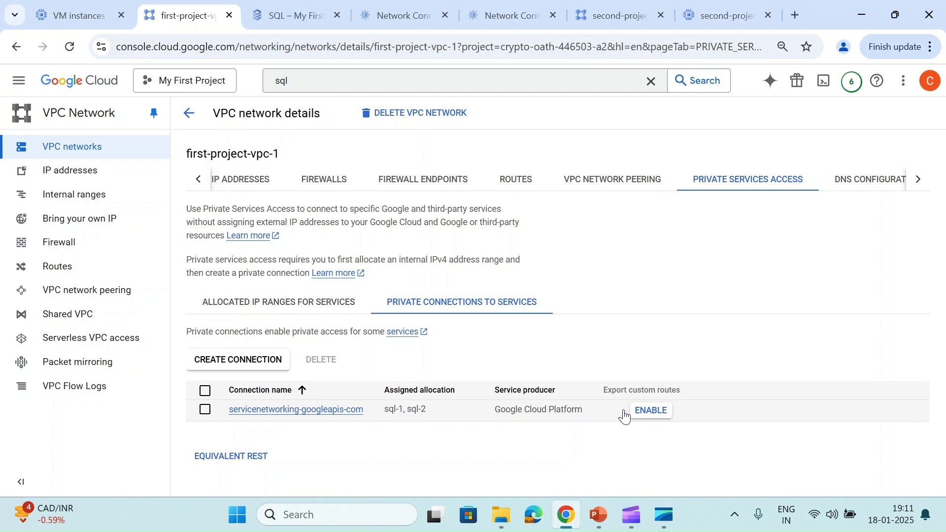
Review the VPC peering between first-project-vpc-1 and the servicenetworking network
{"action": "left_click", "coordinate": [48, 295]}
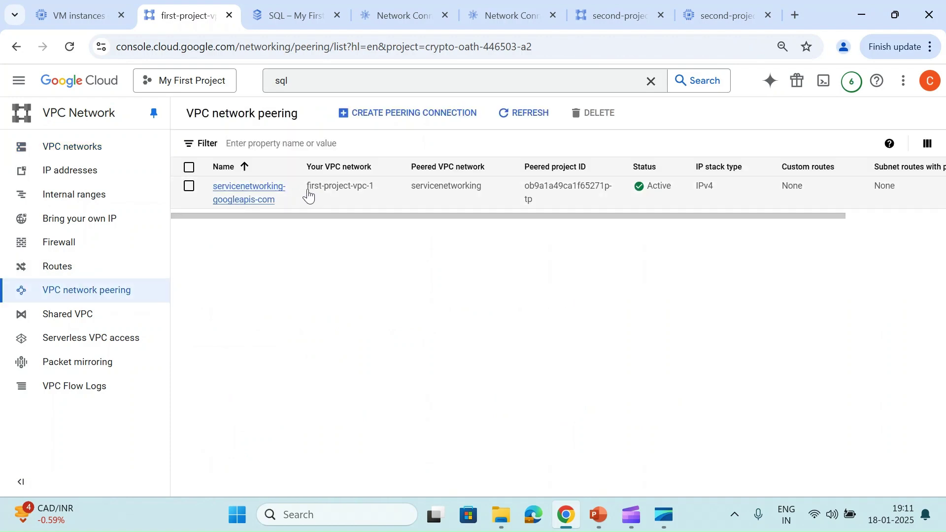
{"action": "left_click_drag", "start_coordinate": [310, 196], "coordinate": [389, 192]}
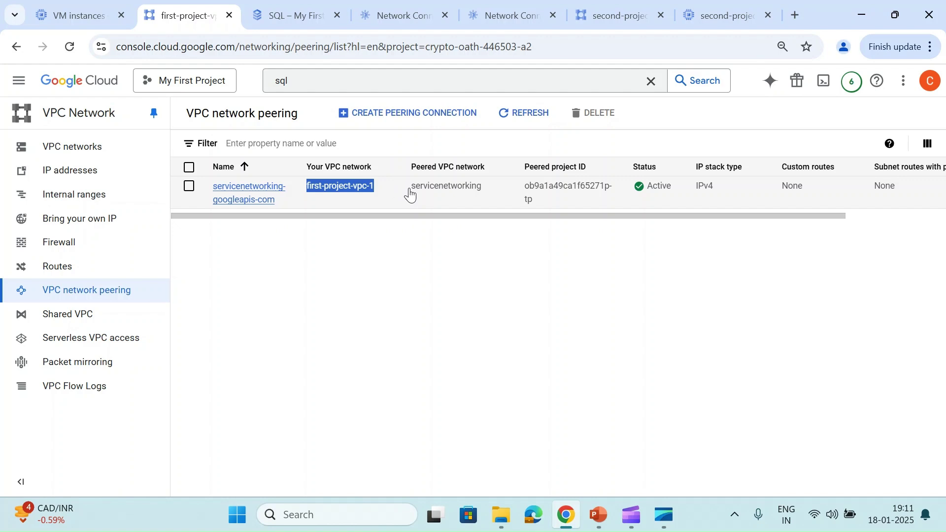
{"action": "left_click_drag", "start_coordinate": [410, 195], "coordinate": [482, 197]}
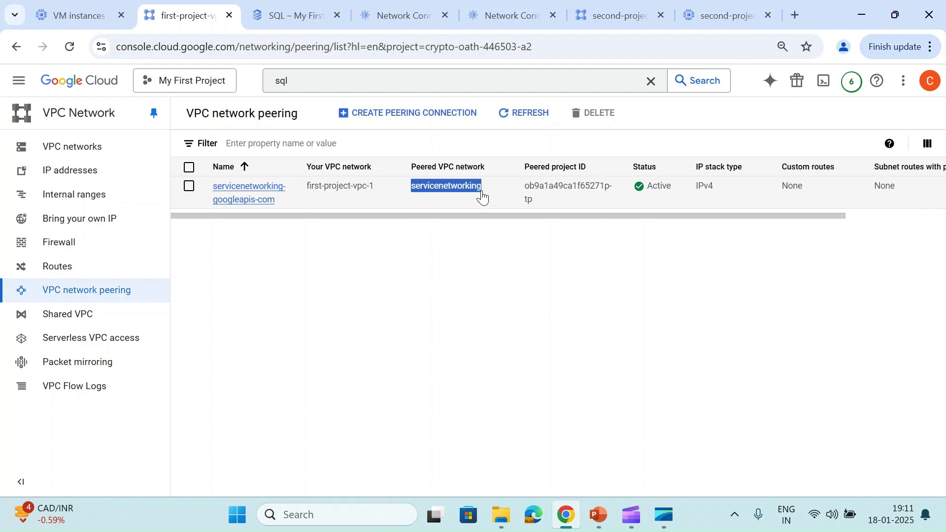
{"action": "left_click", "coordinate": [468, 189]}
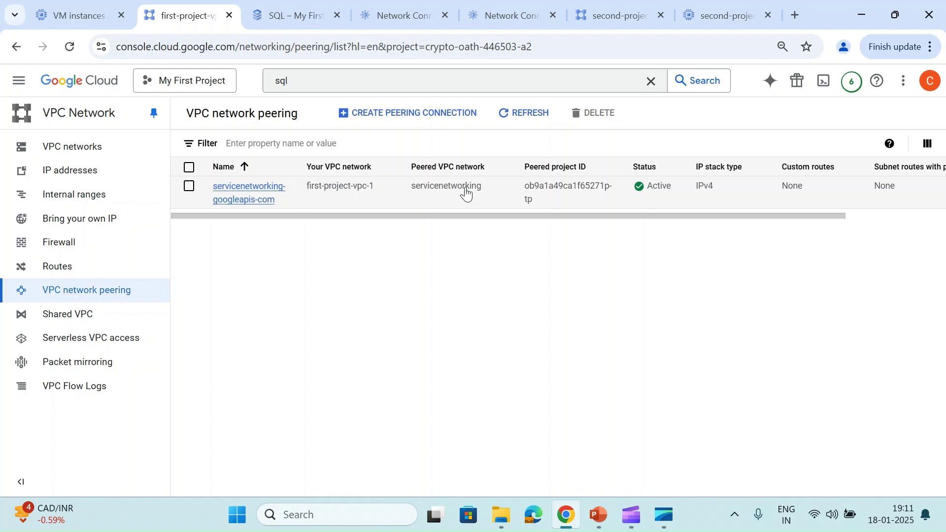
{"action": "scroll", "coordinate": [467, 191], "scroll_direction": "right", "scroll_amount": 3}
{"action": "scroll", "coordinate": [334, 187], "scroll_direction": "left", "scroll_amount": 3}
Check the servicenetworking peering's effective routes, then view first-project-vpc-1's details
{"action": "left_click", "coordinate": [217, 200]}
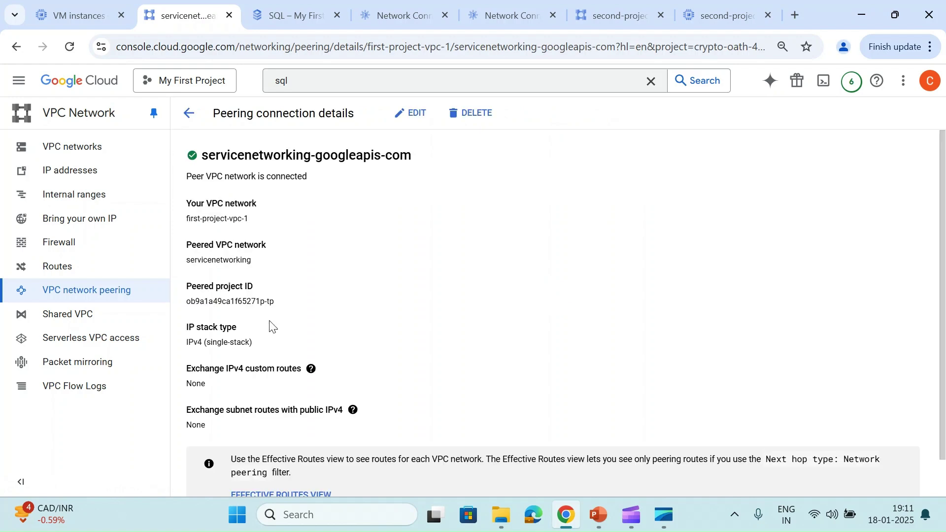
{"action": "scroll", "coordinate": [266, 316], "scroll_direction": "down", "scroll_amount": 1}
{"action": "left_click", "coordinate": [276, 455]}
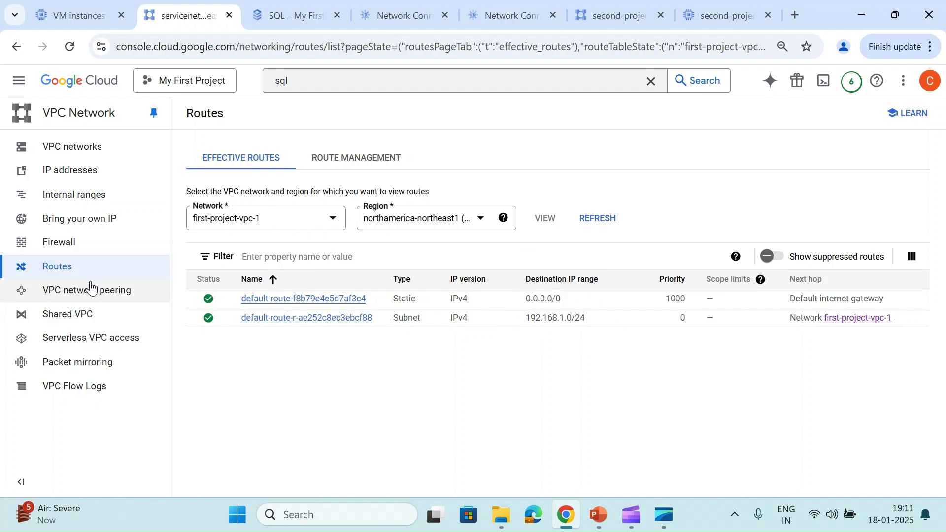
{"action": "left_click", "coordinate": [101, 147]}
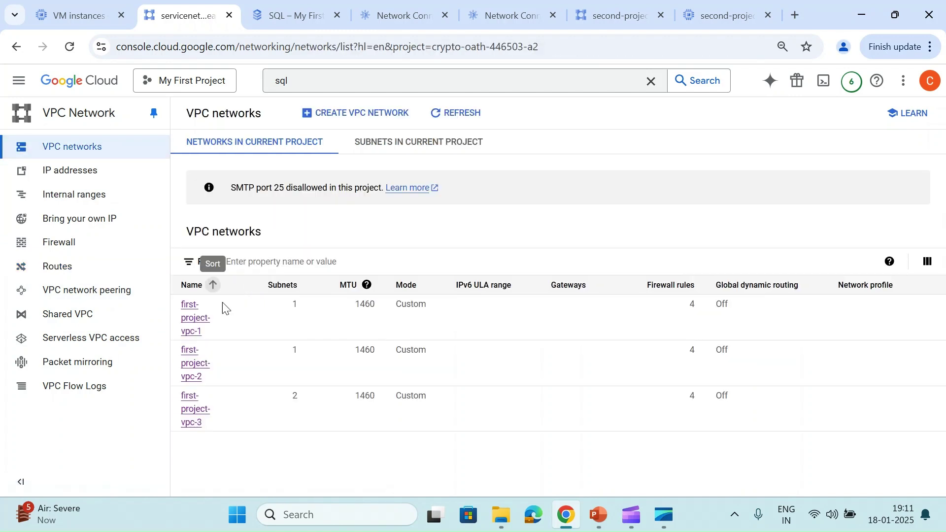
{"action": "left_click", "coordinate": [192, 329]}
Start a new Cloud SQL MySQL Enterprise instance using the Development preset
{"action": "left_click", "coordinate": [295, 6]}
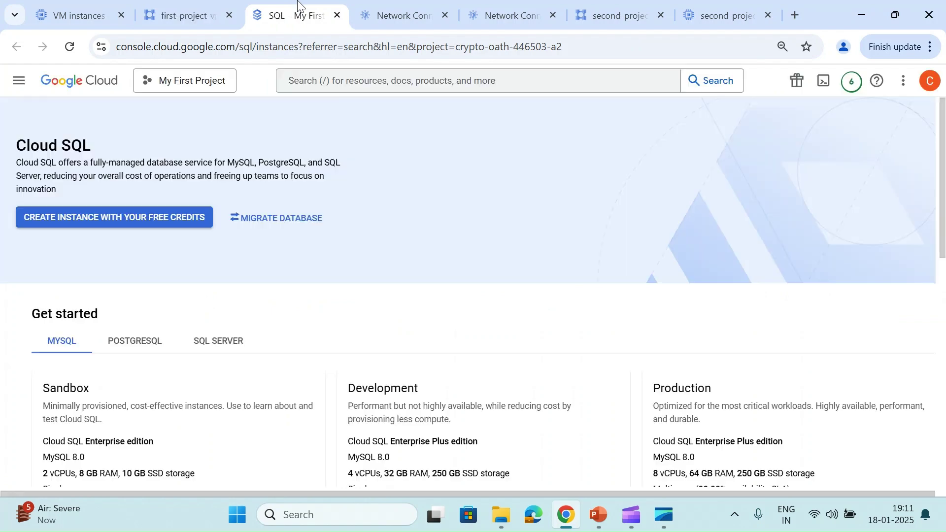
{"action": "scroll", "coordinate": [192, 301], "scroll_direction": "down", "scroll_amount": 4}
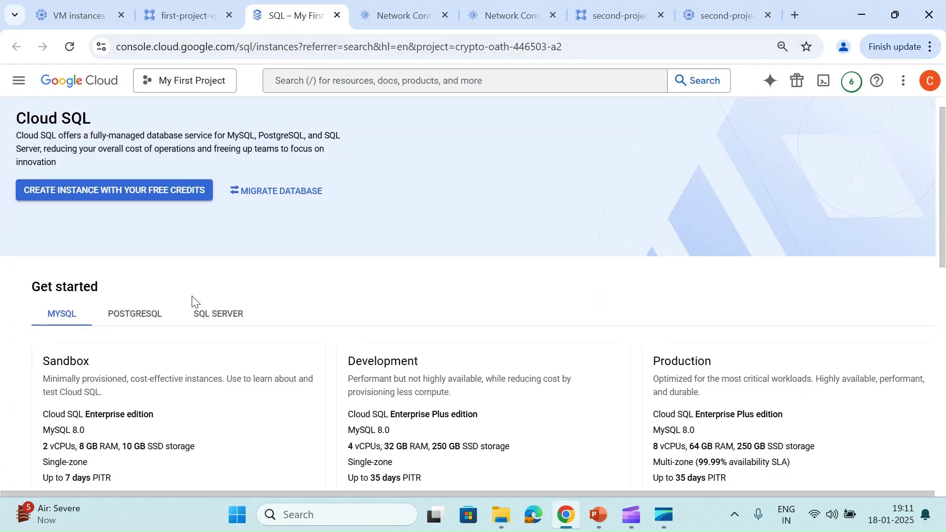
{"action": "scroll", "coordinate": [192, 301], "scroll_direction": "up", "scroll_amount": 3}
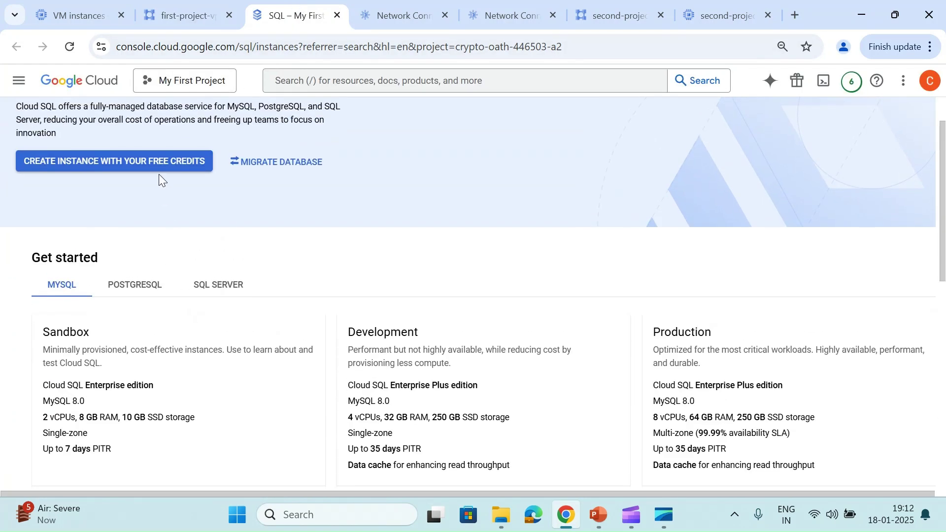
{"action": "left_click", "coordinate": [150, 164]}
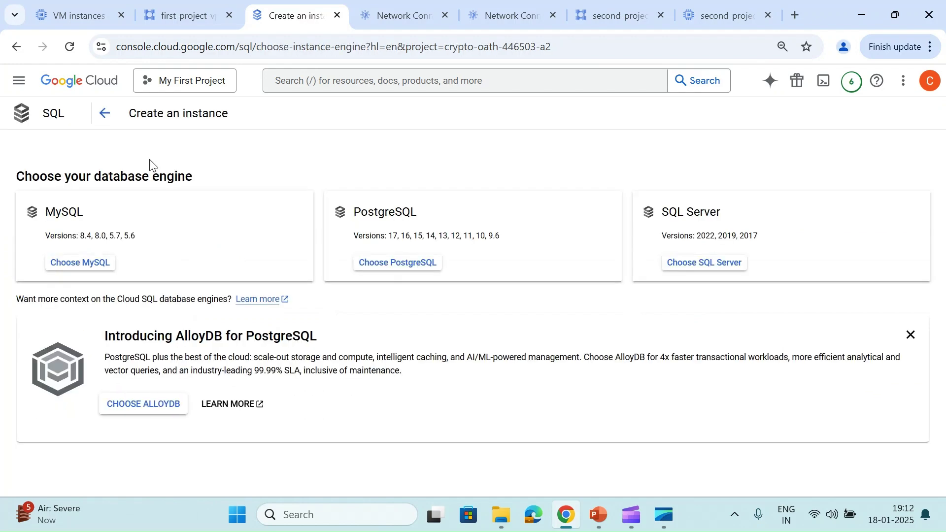
{"action": "left_click", "coordinate": [65, 274]}
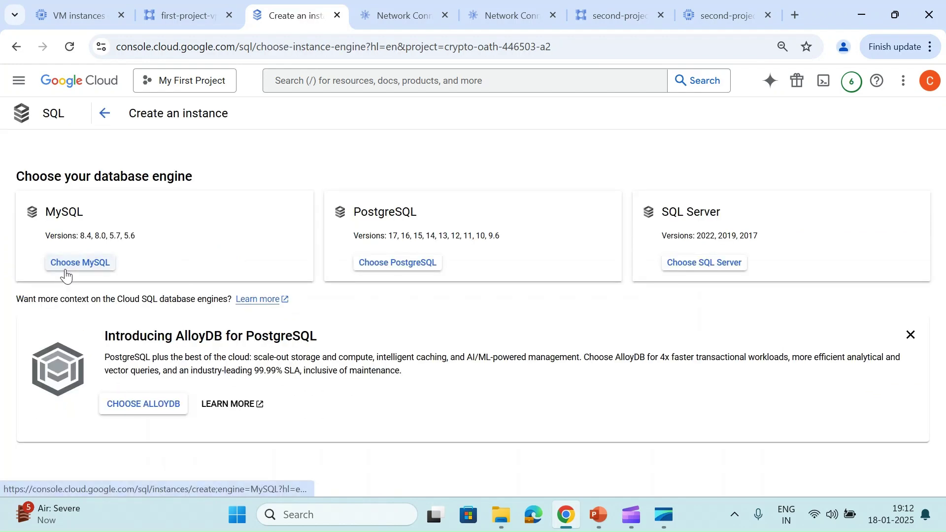
{"action": "left_click", "coordinate": [190, 339]}
{"action": "scroll", "coordinate": [190, 339], "scroll_direction": "down", "scroll_amount": 5}
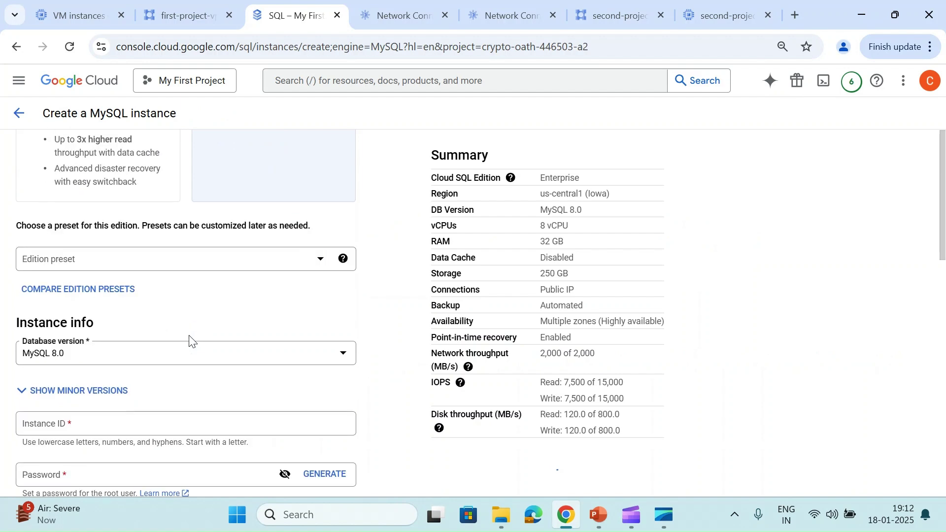
{"action": "left_click", "coordinate": [134, 261]}
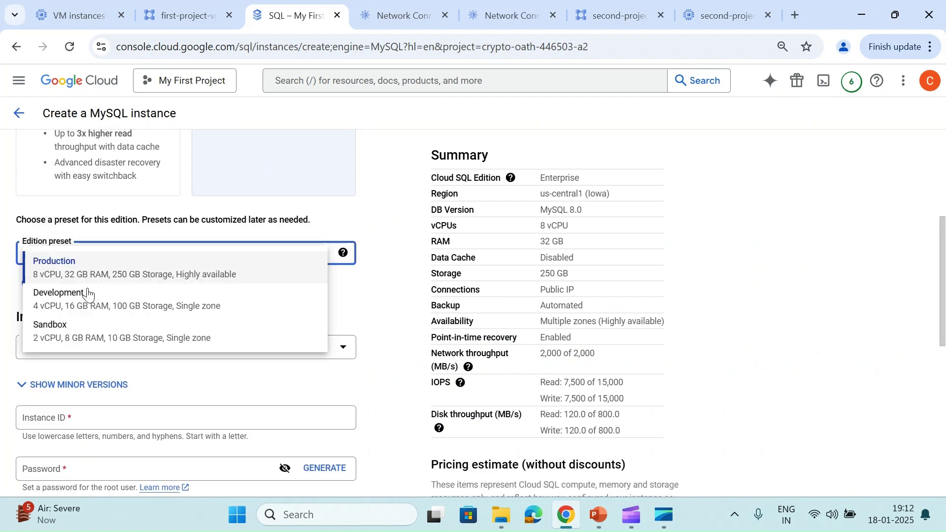
{"action": "left_click", "coordinate": [63, 315]}
Set the instance ID to 'testing' and enter a root password
{"action": "scroll", "coordinate": [64, 315], "scroll_direction": "down", "scroll_amount": 3}
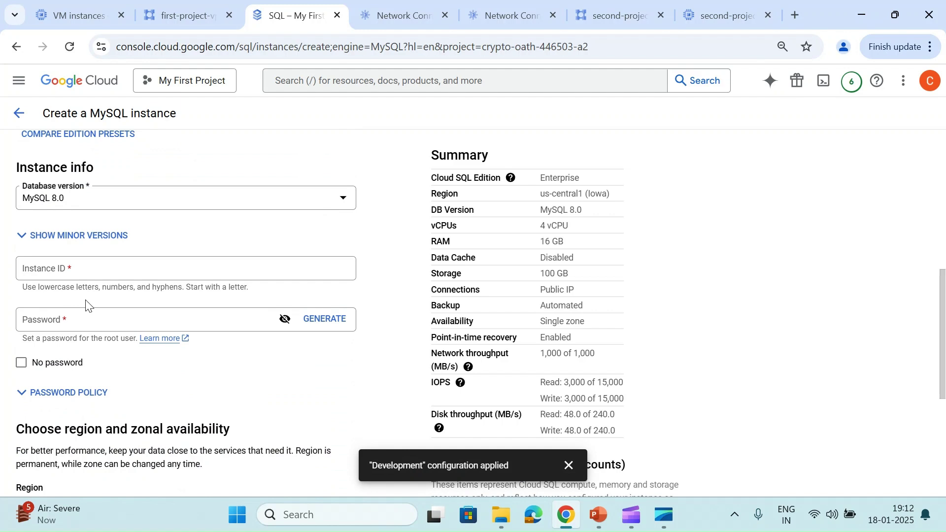
{"action": "left_click", "coordinate": [125, 268]}
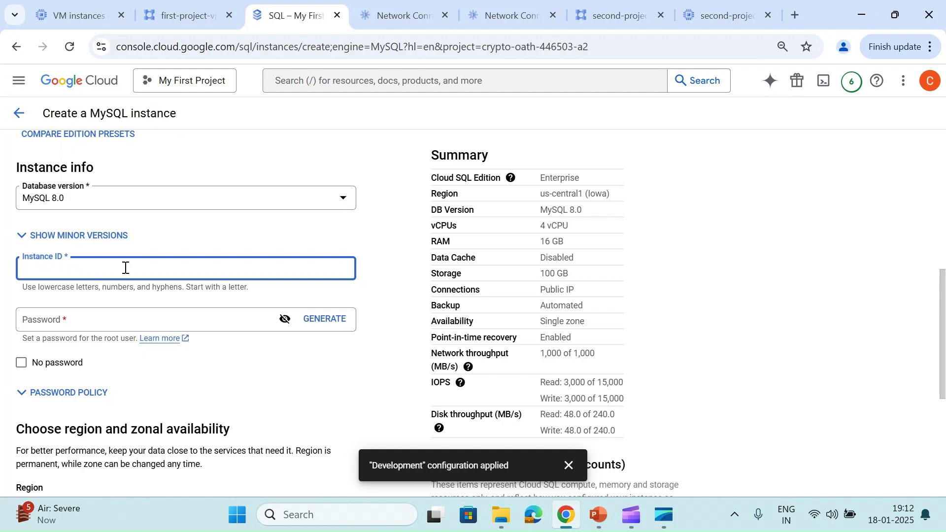
{"action": "type", "text": "testing-1"}
{"action": "scroll", "coordinate": [126, 267], "scroll_direction": "down", "scroll_amount": 1}
{"action": "left_click", "coordinate": [92, 255]}
{"action": "type", "text": "testing1"}
Choose the 2 vCPU, 8 GB machine and switch from public IP to private IP
{"action": "scroll", "coordinate": [92, 254], "scroll_direction": "down", "scroll_amount": 4}
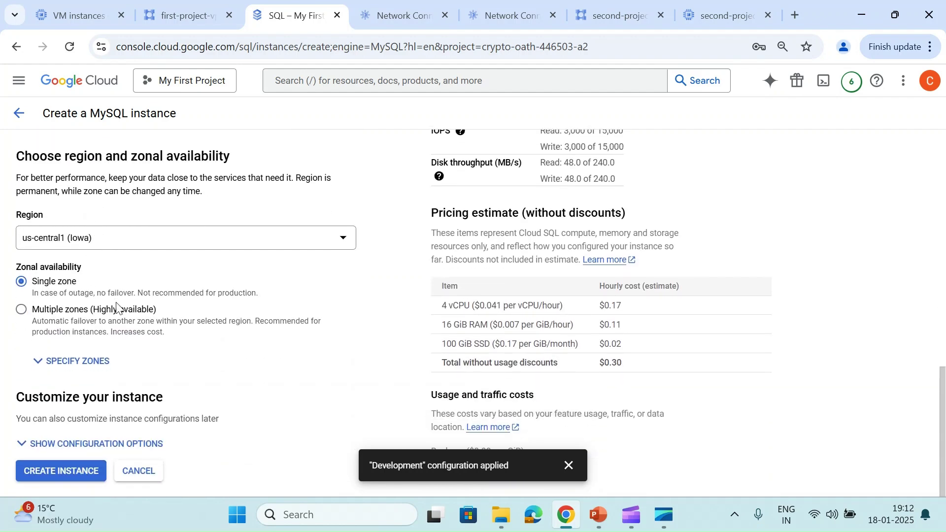
{"action": "left_click", "coordinate": [92, 448]}
{"action": "scroll", "coordinate": [92, 449], "scroll_direction": "down", "scroll_amount": 4}
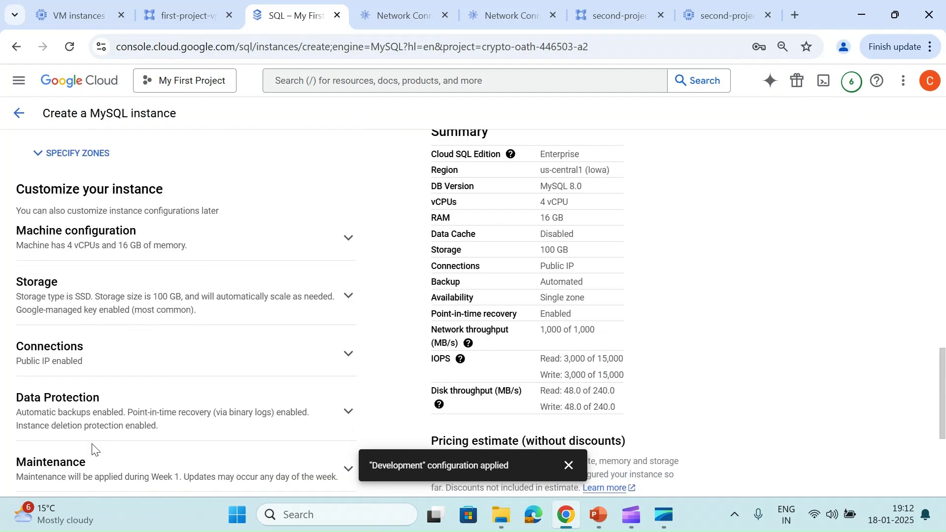
{"action": "left_click", "coordinate": [107, 237]}
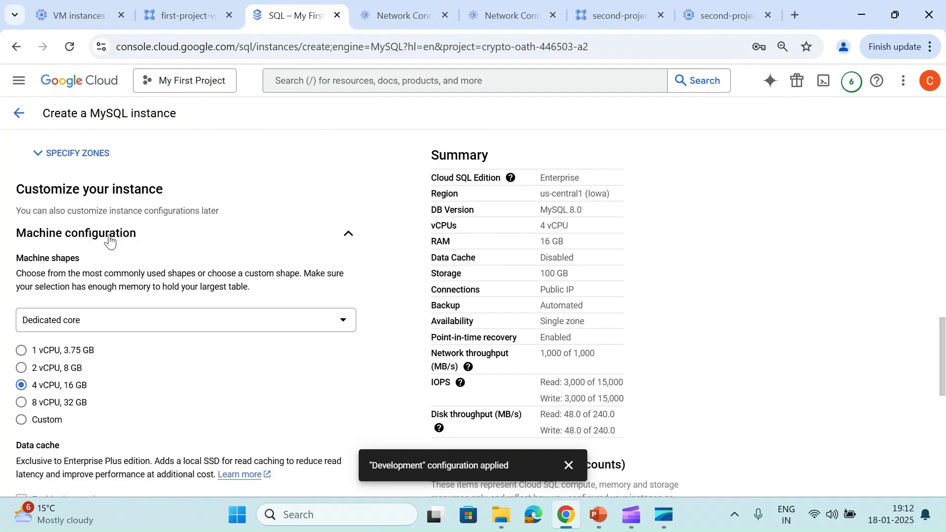
{"action": "left_click", "coordinate": [45, 372]}
{"action": "scroll", "coordinate": [212, 371], "scroll_direction": "down", "scroll_amount": 6}
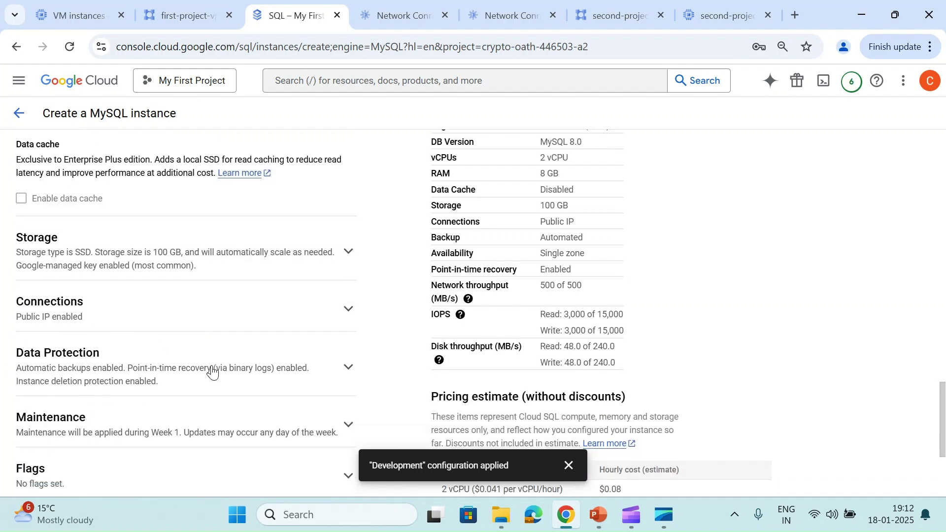
{"action": "scroll", "coordinate": [212, 371], "scroll_direction": "down", "scroll_amount": 2}
{"action": "left_click", "coordinate": [146, 176]}
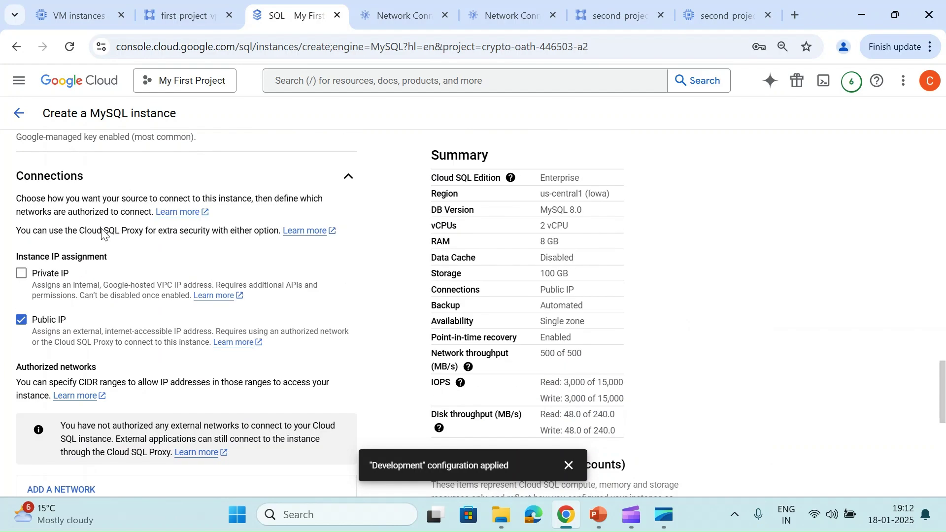
{"action": "left_click", "coordinate": [22, 321]}
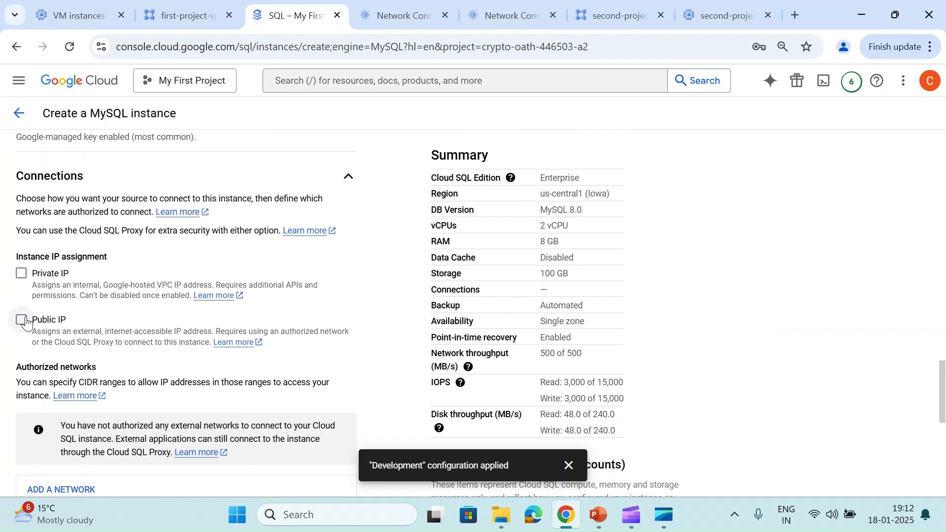
{"action": "left_click", "coordinate": [22, 273]}
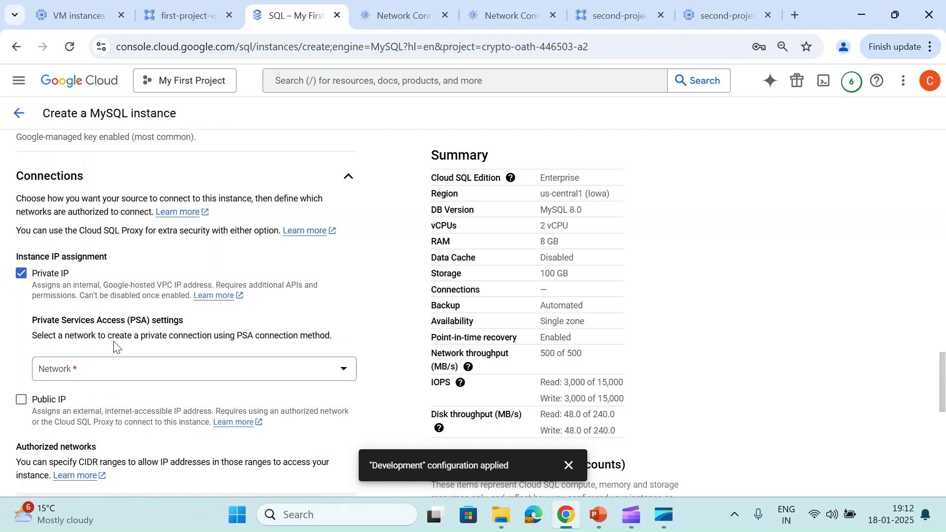
Attach the instance's private IP to the first-project-vpc-1 network
{"action": "scroll", "coordinate": [114, 347], "scroll_direction": "down", "scroll_amount": 1}
{"action": "left_click", "coordinate": [140, 311]}
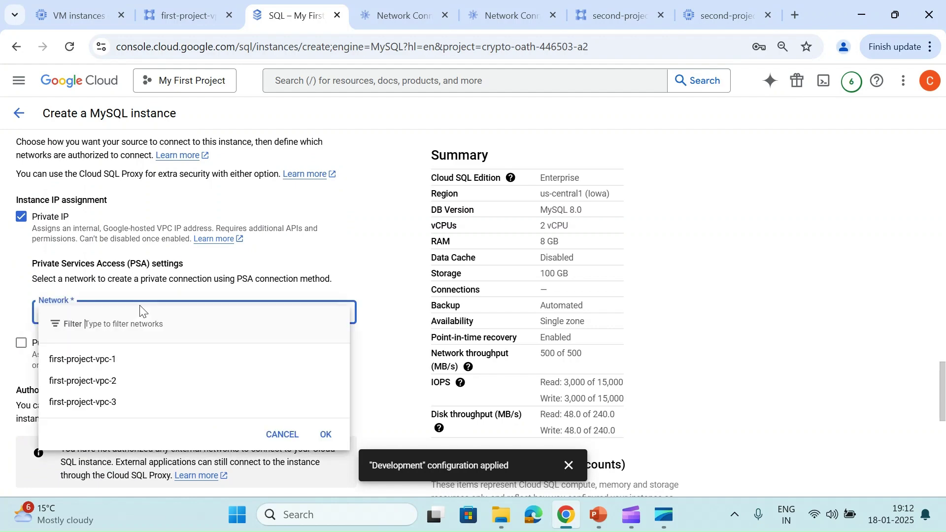
{"action": "left_click", "coordinate": [88, 367]}
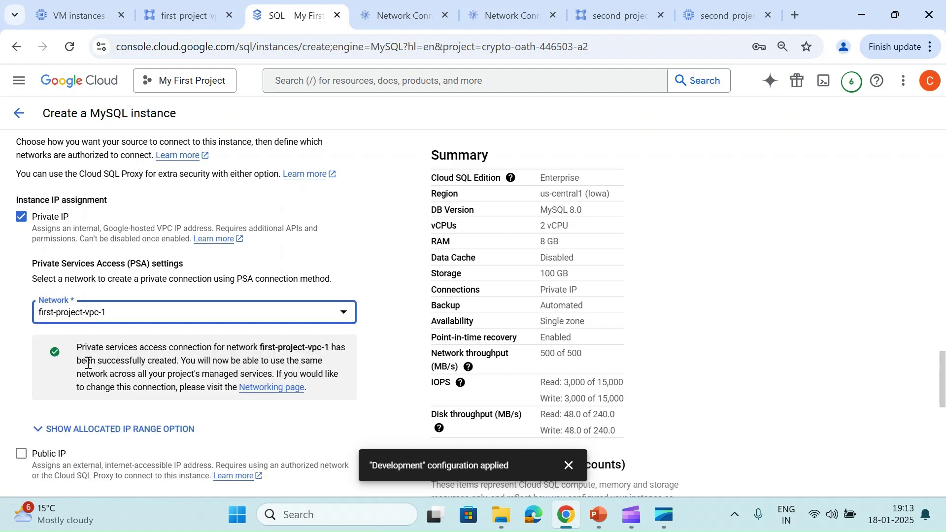
Check the network's private services access ranges, then assign sql-1 as the allocated range
{"action": "scroll", "coordinate": [88, 363], "scroll_direction": "down", "scroll_amount": 2}
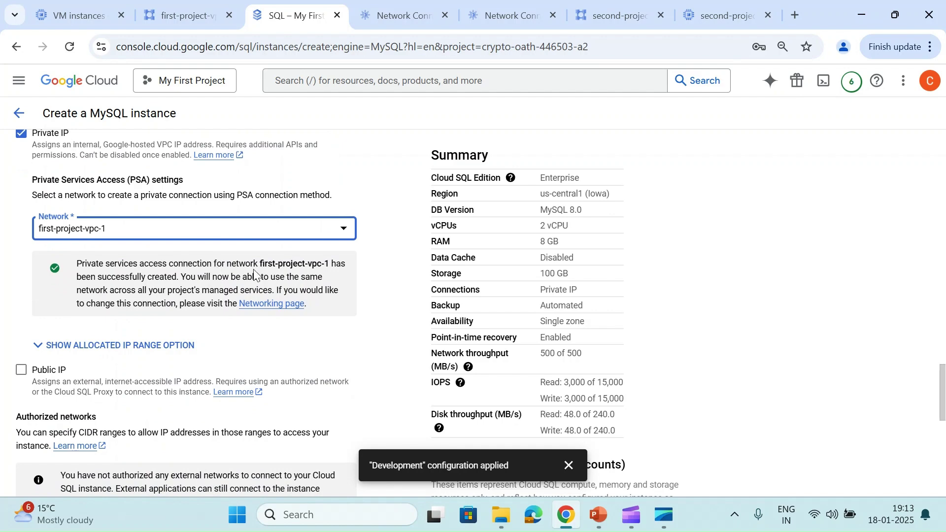
{"action": "scroll", "coordinate": [197, 276], "scroll_direction": "down", "scroll_amount": 2}
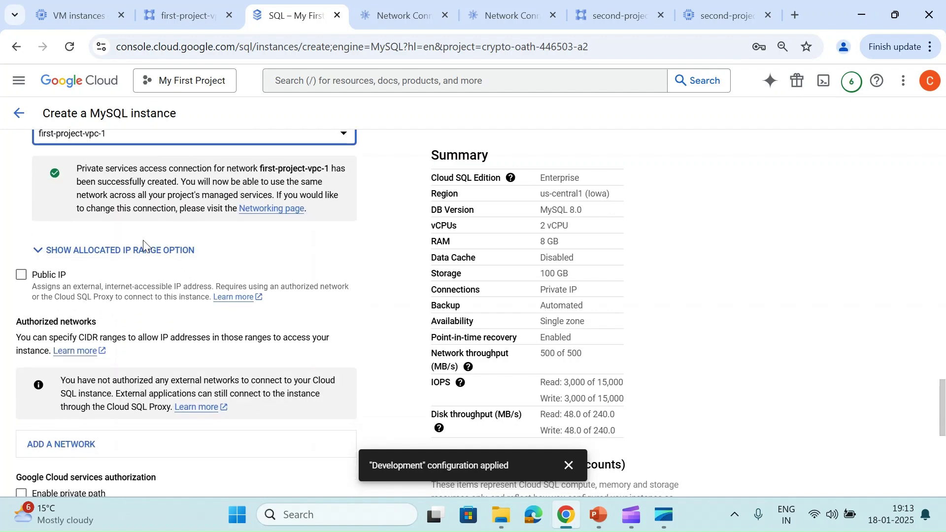
{"action": "left_click", "coordinate": [134, 249]}
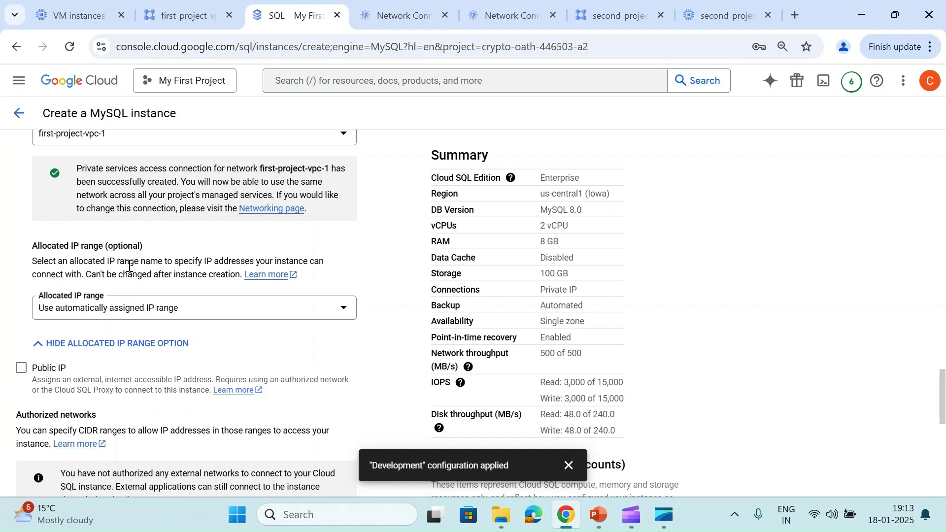
{"action": "left_click", "coordinate": [184, 311]}
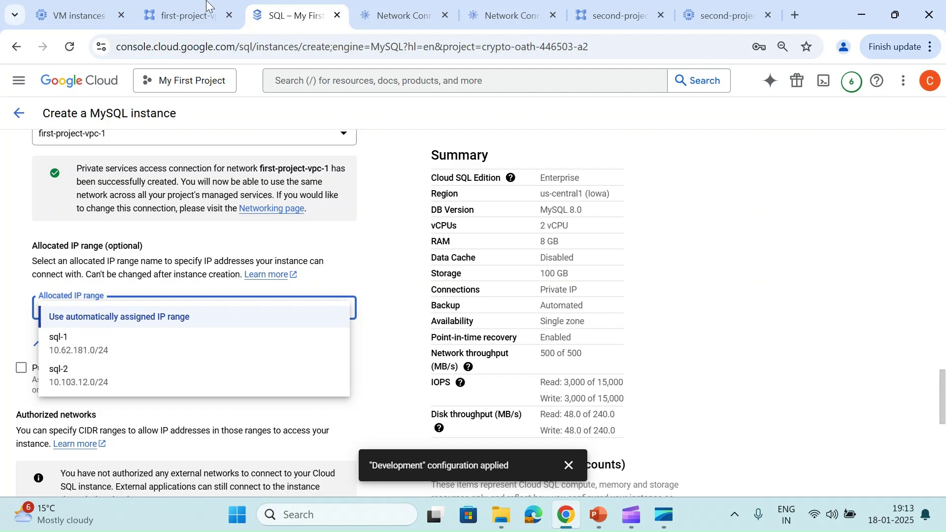
{"action": "left_click", "coordinate": [196, 11]}
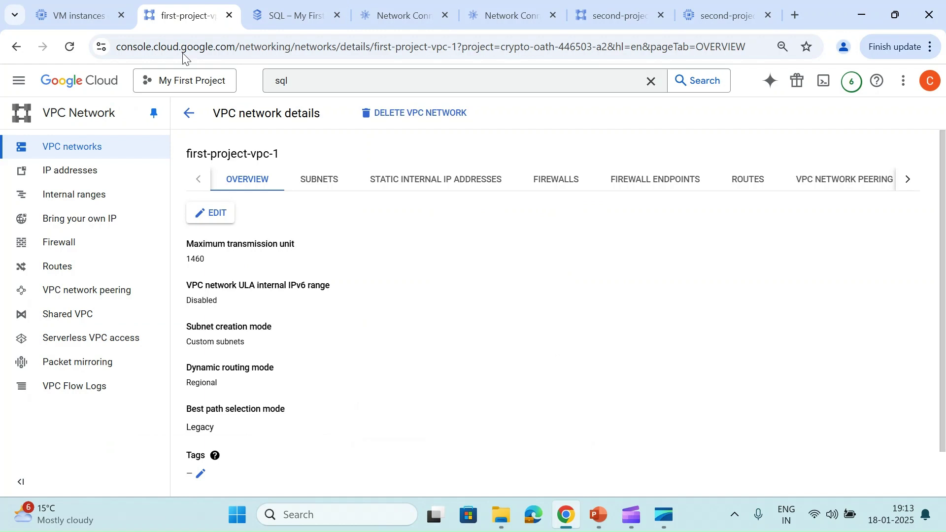
{"action": "left_click", "coordinate": [905, 180]}
{"action": "left_click", "coordinate": [769, 188]}
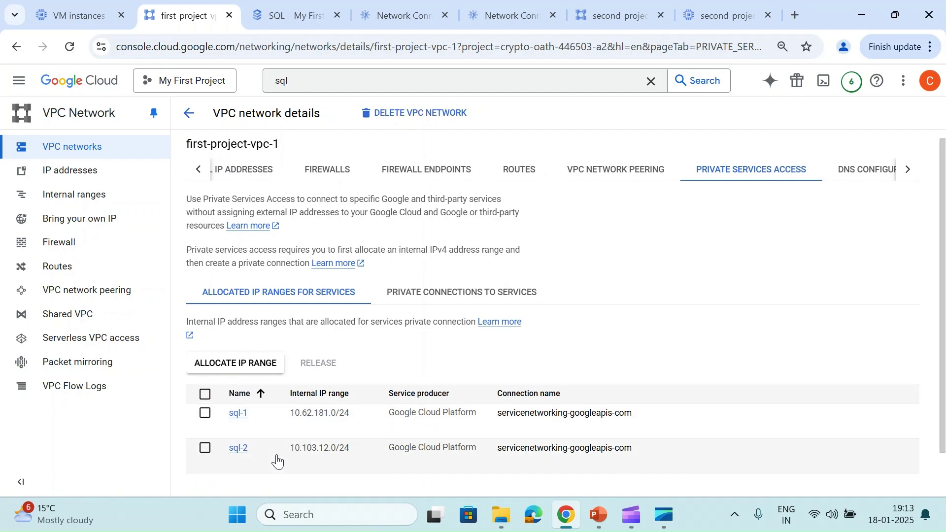
{"action": "left_click", "coordinate": [292, 16]}
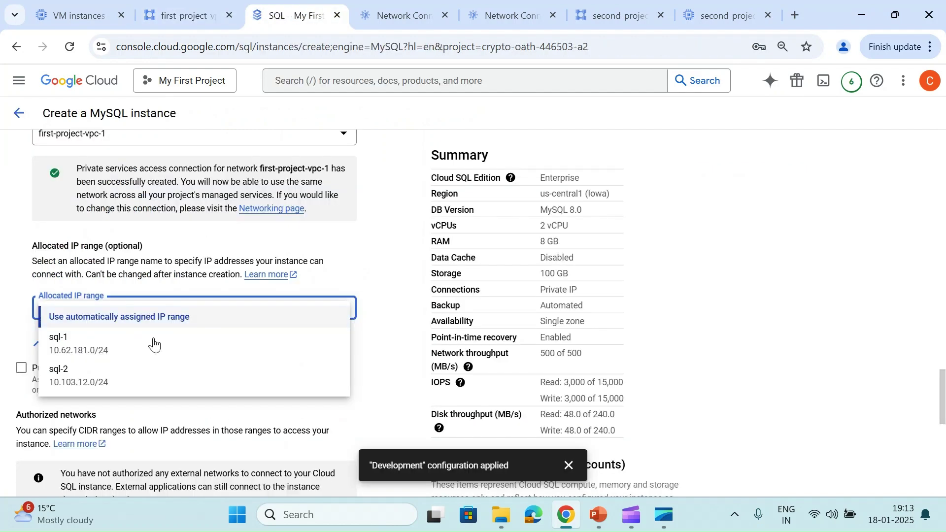
{"action": "left_click", "coordinate": [133, 350]}
{"action": "scroll", "coordinate": [132, 346], "scroll_direction": "down", "scroll_amount": 6}
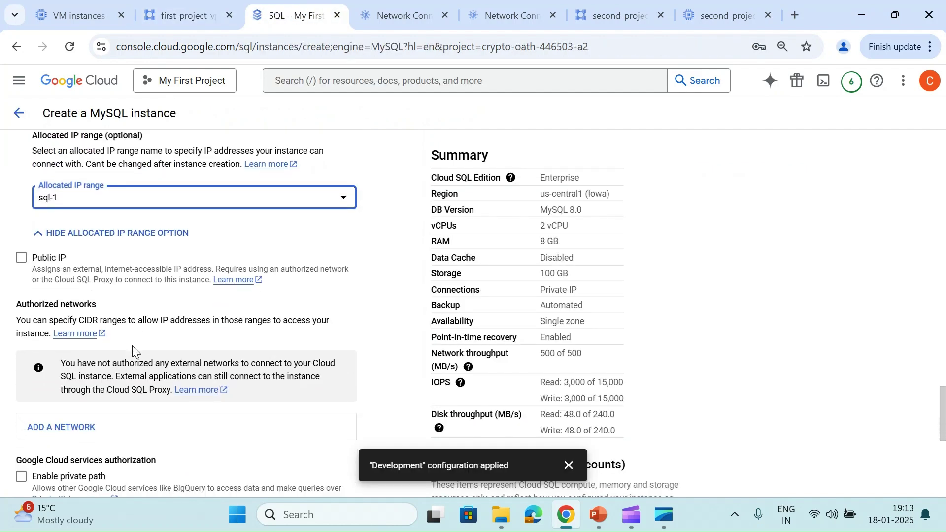
{"action": "scroll", "coordinate": [133, 350], "scroll_direction": "down", "scroll_amount": 3}
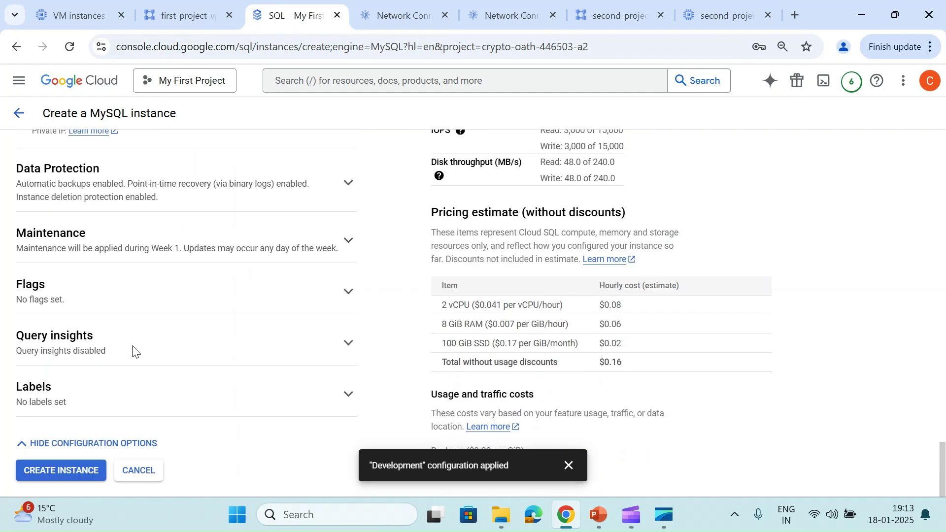
Create the testing-1 MySQL instance and find its private IP 10.62.181.3 in the overview
{"action": "left_click", "coordinate": [61, 472]}
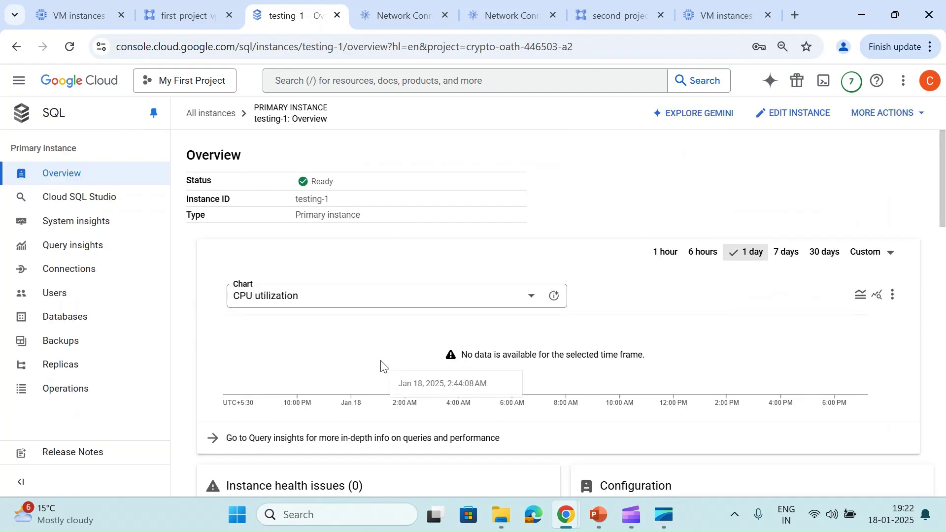
{"action": "scroll", "coordinate": [382, 364], "scroll_direction": "down", "scroll_amount": 10}
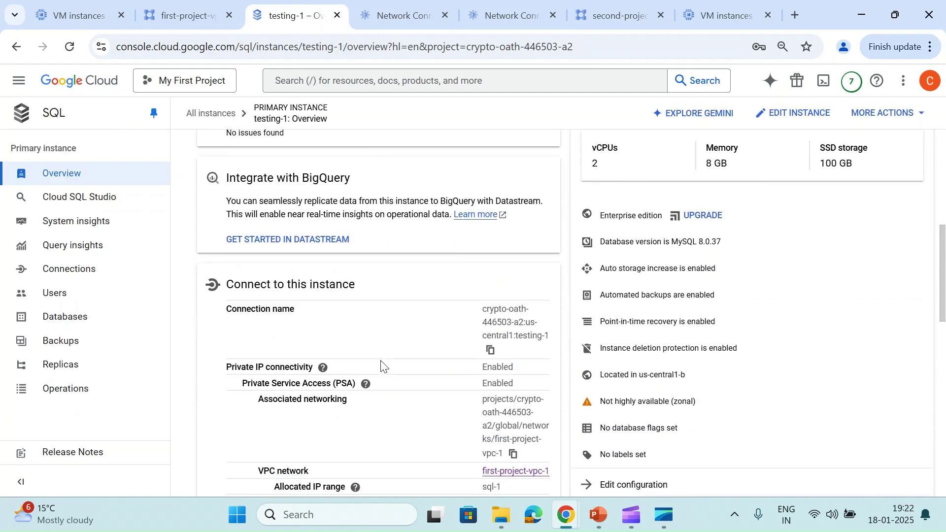
{"action": "scroll", "coordinate": [405, 393], "scroll_direction": "down", "scroll_amount": 1}
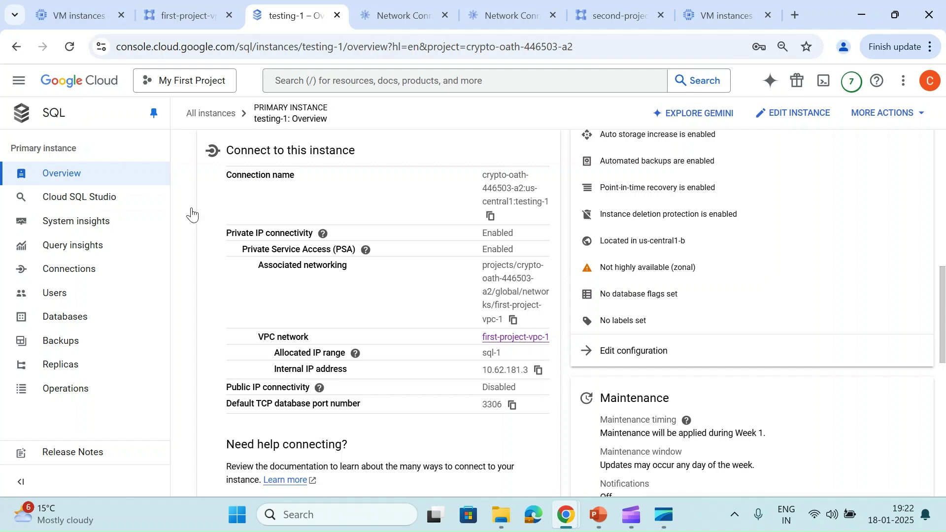
Review the subnets of first-project-vpc-3
{"action": "left_click", "coordinate": [63, 9]}
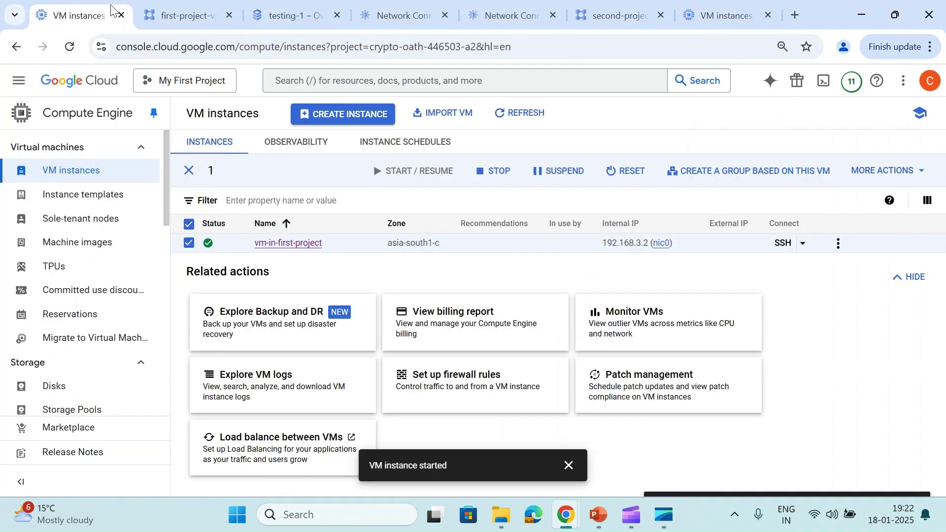
{"action": "left_click", "coordinate": [171, 11]}
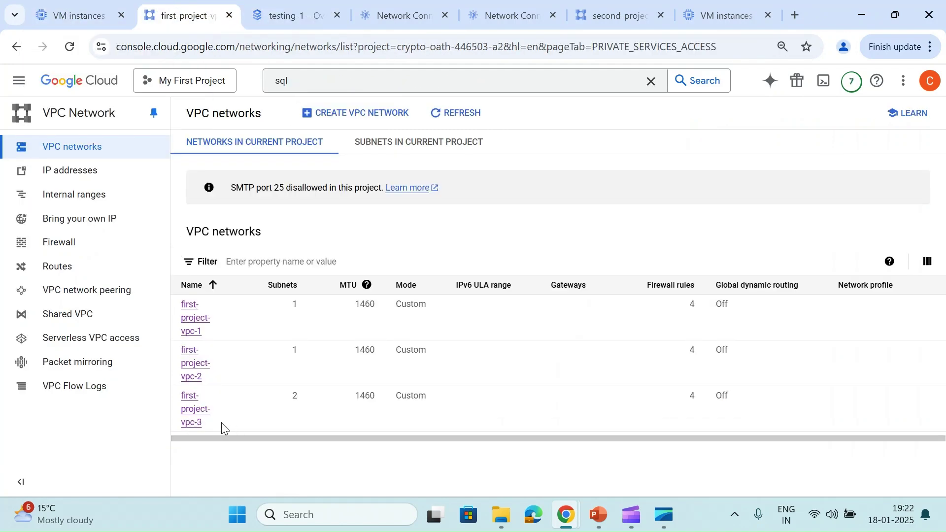
{"action": "left_click", "coordinate": [195, 424]}
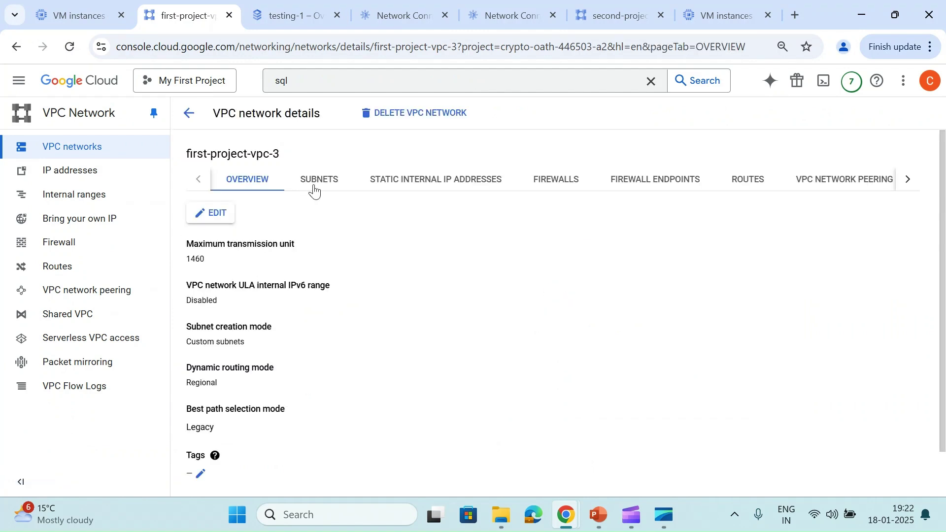
{"action": "left_click", "coordinate": [315, 189]}
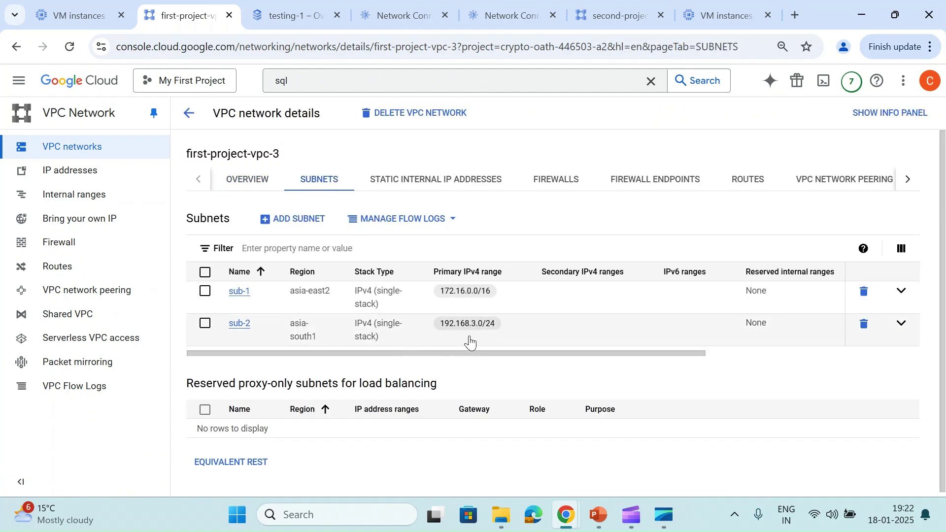
Open vm-in-first-project's details, showing sub-2 at 192.168.3.2
{"action": "left_click", "coordinate": [104, 6]}
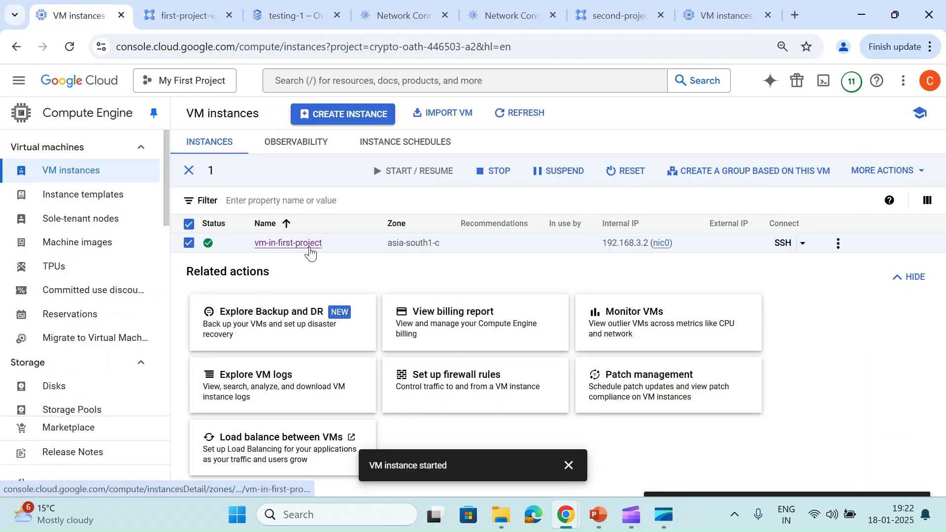
{"action": "left_click", "coordinate": [310, 248]}
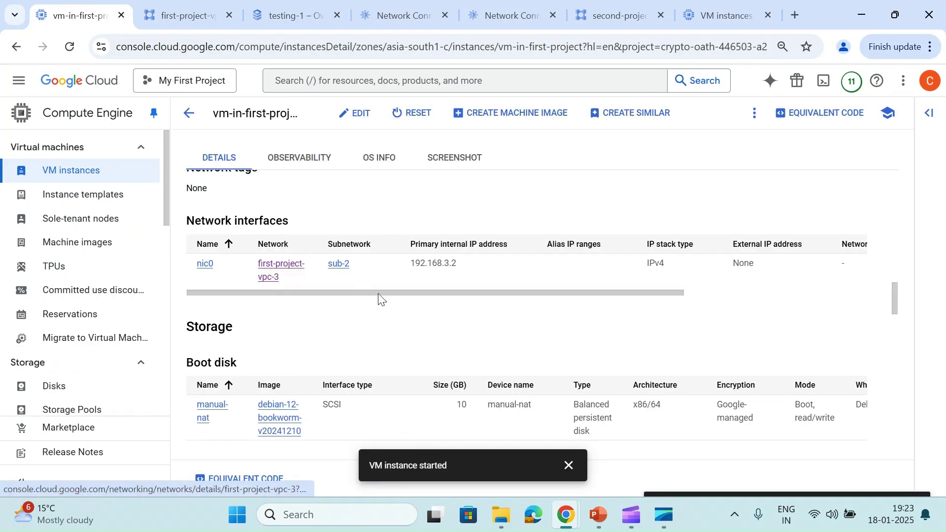
{"action": "left_click", "coordinate": [569, 466]}
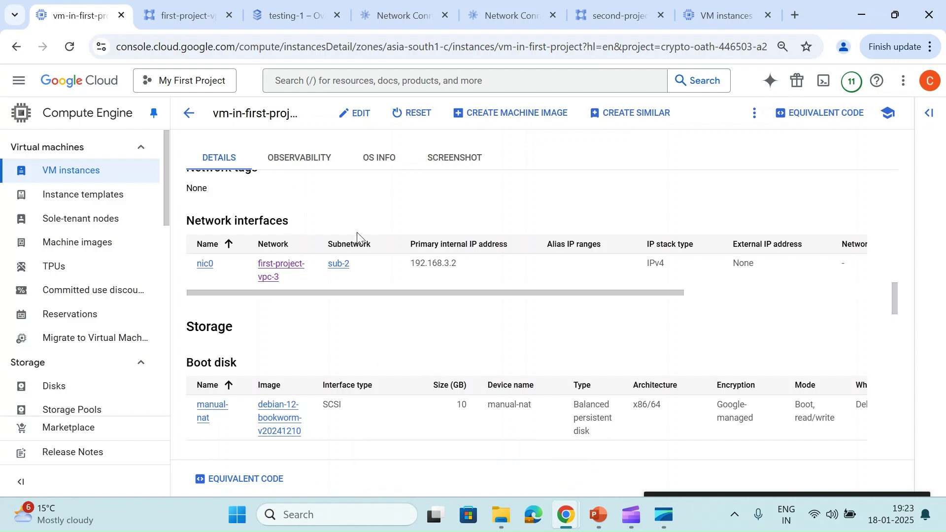
Run 'mysql -h 10.62.181.3 -u root -p' in the SSH session and submit the root password
{"action": "mouse_move", "coordinate": [566, 516]}
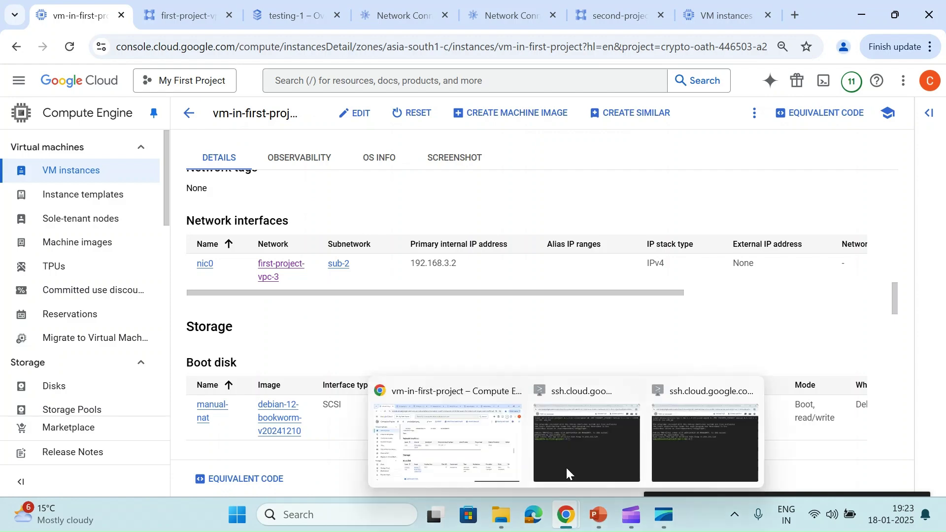
{"action": "left_click", "coordinate": [566, 473]}
{"action": "key", "text": "Return"}
{"action": "key", "text": "Return"}
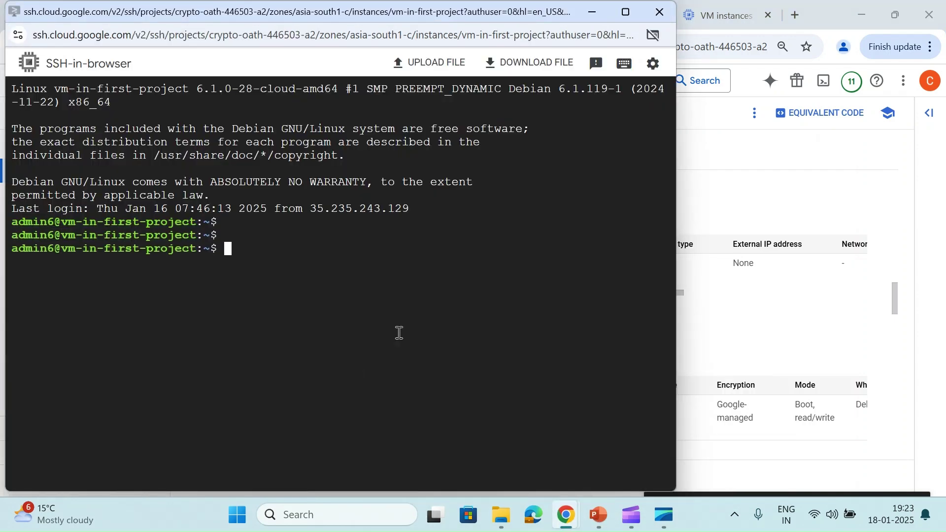
{"action": "type", "text": "mysql -h 10.62.181.3 -u root -p"}
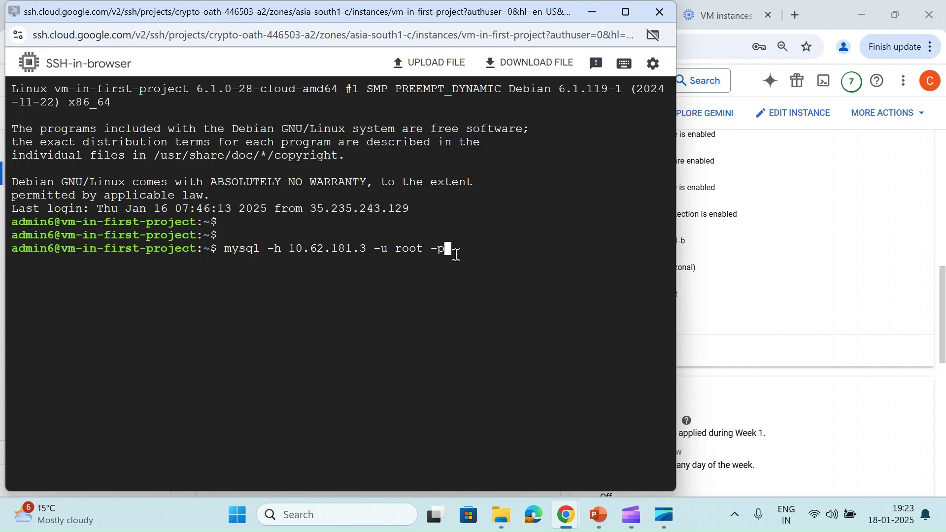
{"action": "key", "text": "Return"}
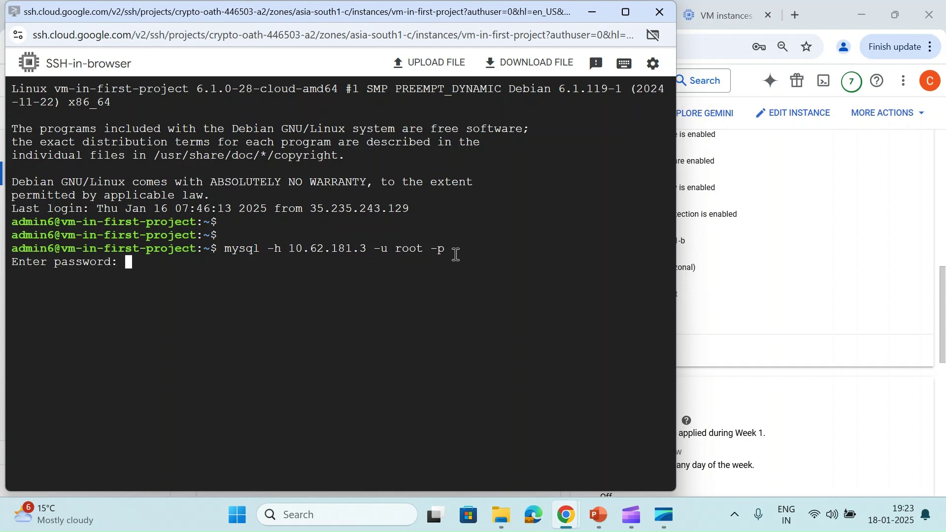
{"action": "key", "text": "Return"}
Create the mesh-topology hub 'mesh-hub' in Network Connectivity Center with no spokes
{"action": "left_click", "coordinate": [697, 293]}
{"action": "left_click", "coordinate": [375, 14]}
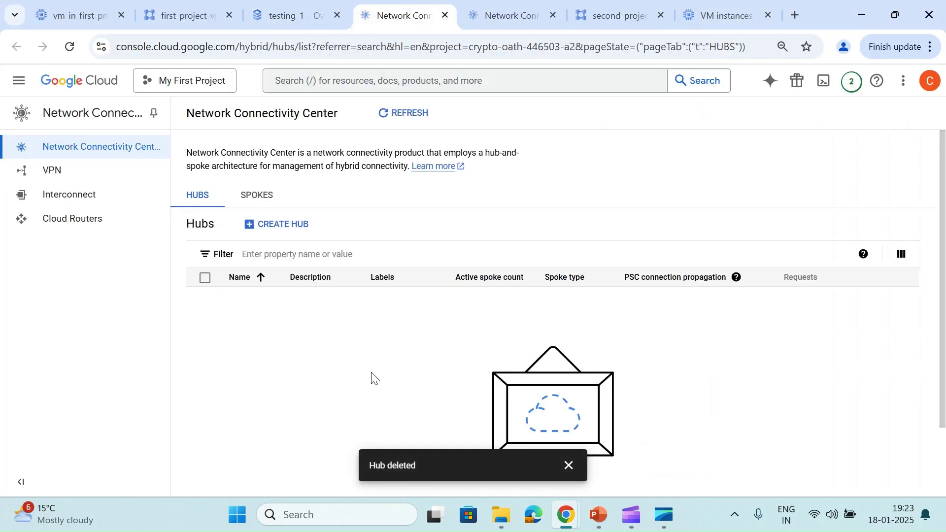
{"action": "left_click", "coordinate": [567, 465]}
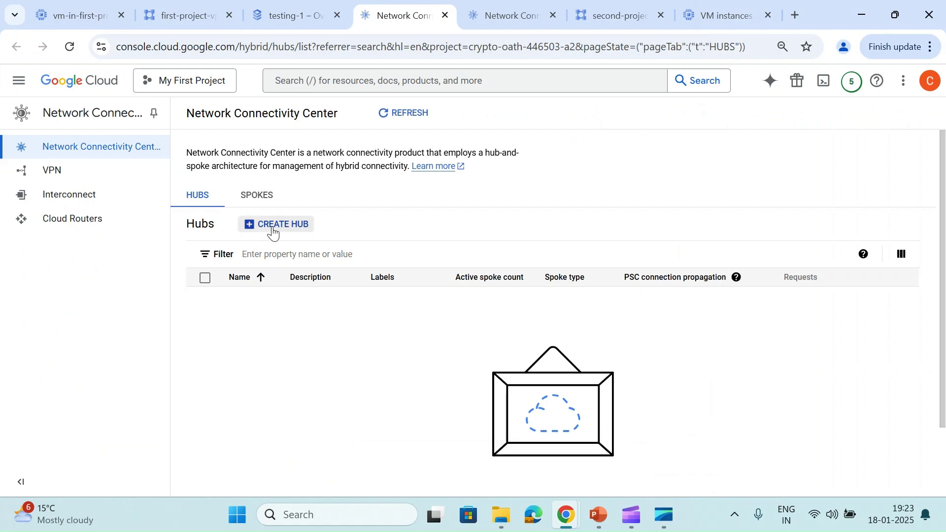
{"action": "left_click", "coordinate": [273, 230]}
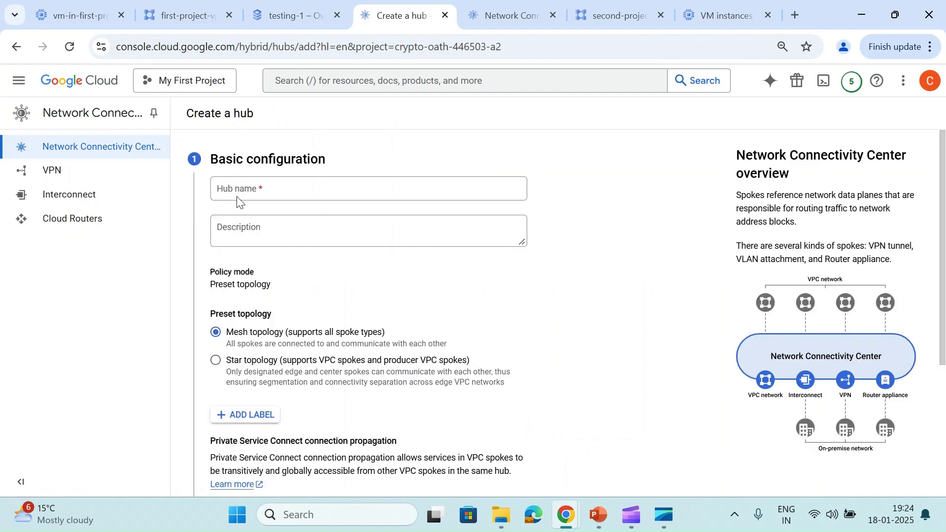
{"action": "left_click", "coordinate": [237, 199]}
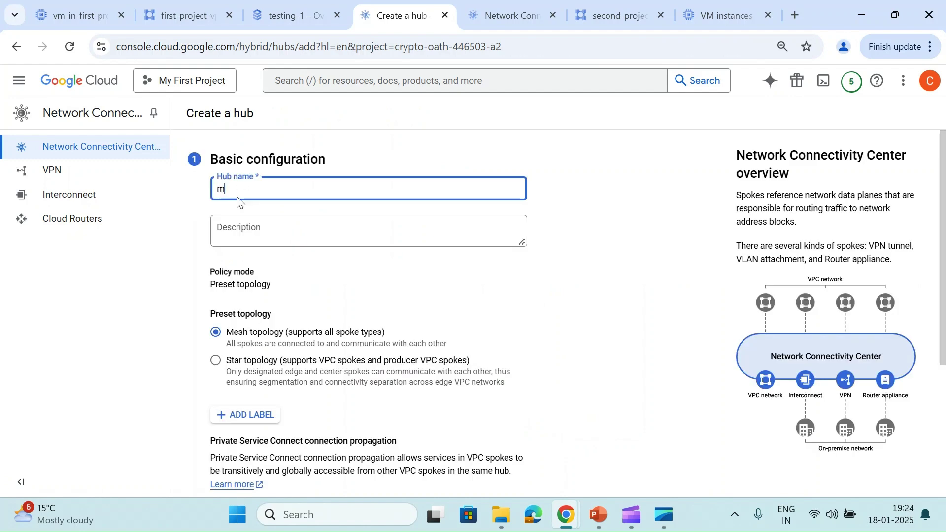
{"action": "type", "text": "mesh-"}
{"action": "scroll", "coordinate": [259, 340], "scroll_direction": "down", "scroll_amount": 2}
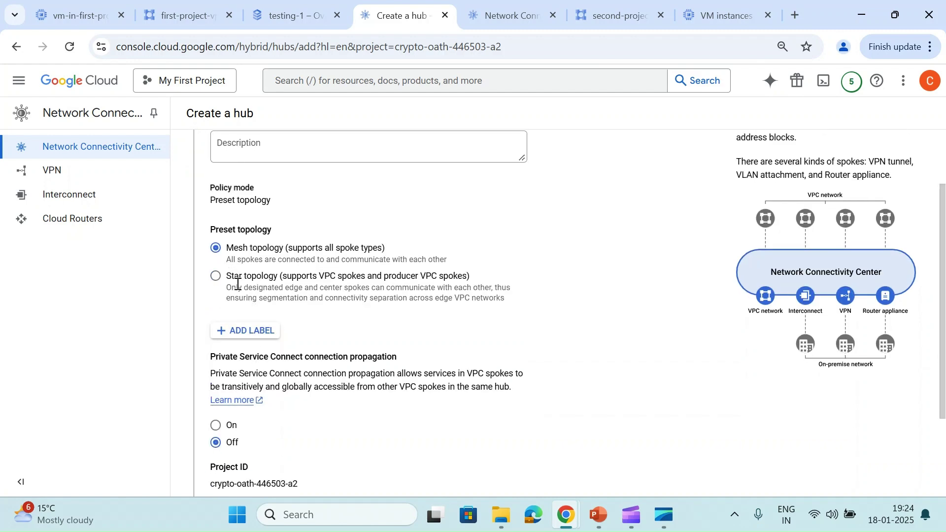
{"action": "scroll", "coordinate": [237, 288], "scroll_direction": "down", "scroll_amount": 3}
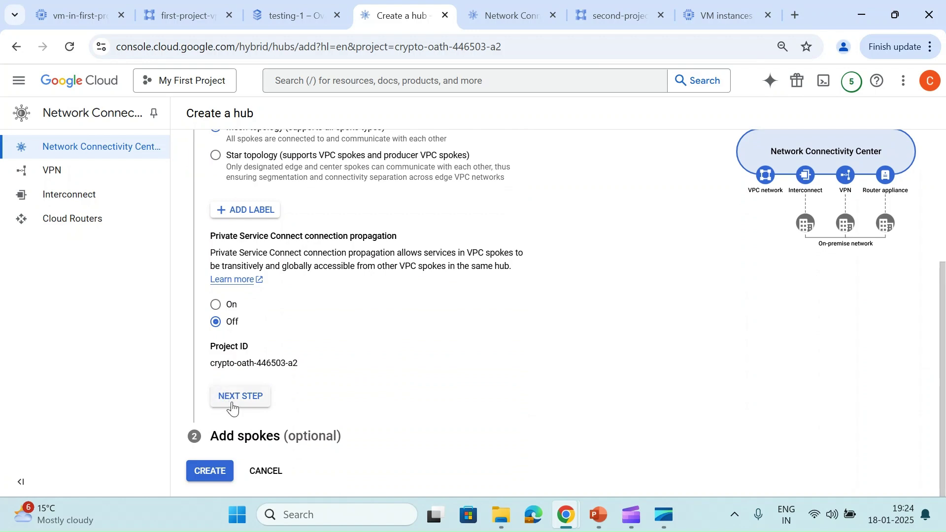
{"action": "left_click", "coordinate": [232, 400]}
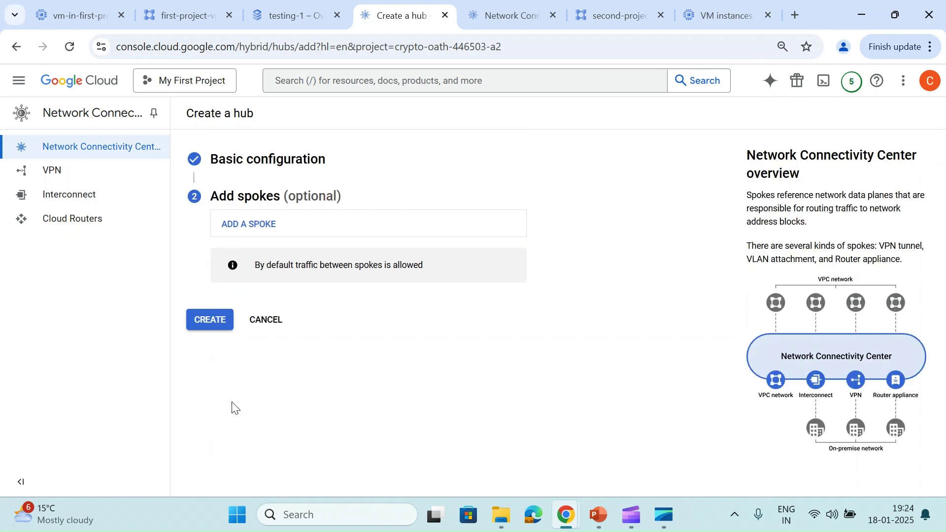
{"action": "left_click", "coordinate": [203, 326]}
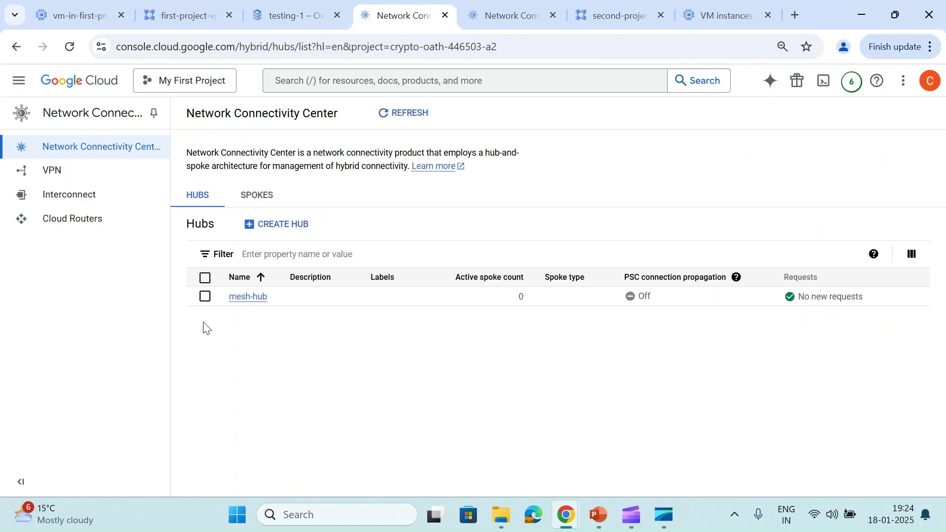
Begin adding spokes with mesh-hub as the target hub
{"action": "left_click", "coordinate": [260, 202]}
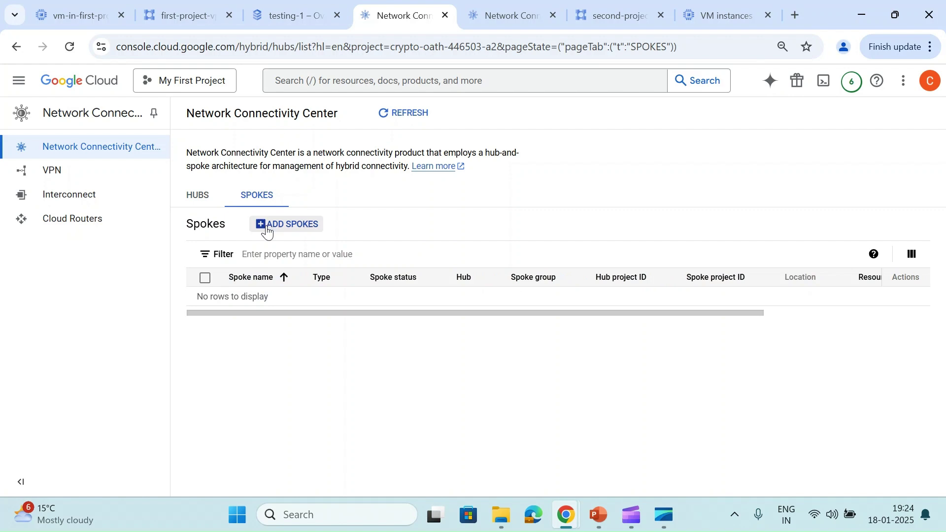
{"action": "left_click", "coordinate": [267, 229]}
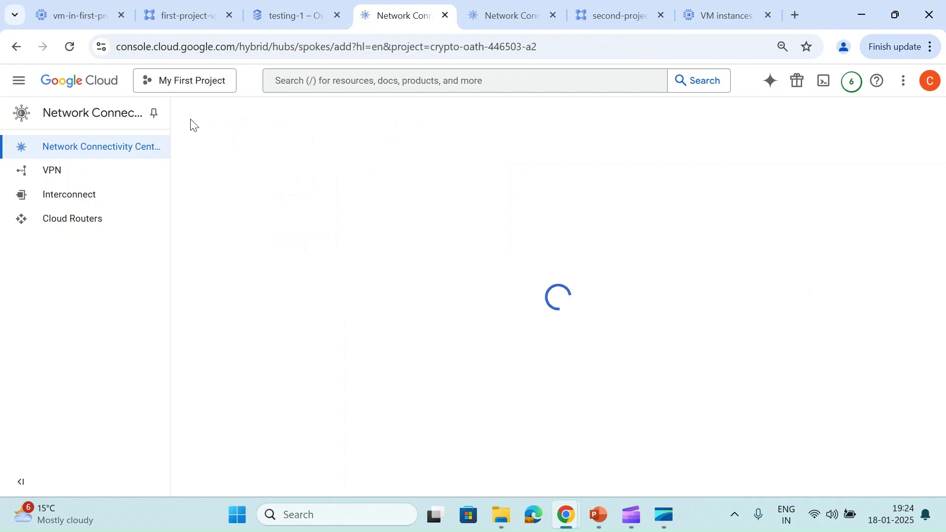
{"action": "left_click", "coordinate": [260, 260]}
{"action": "left_click", "coordinate": [261, 295]}
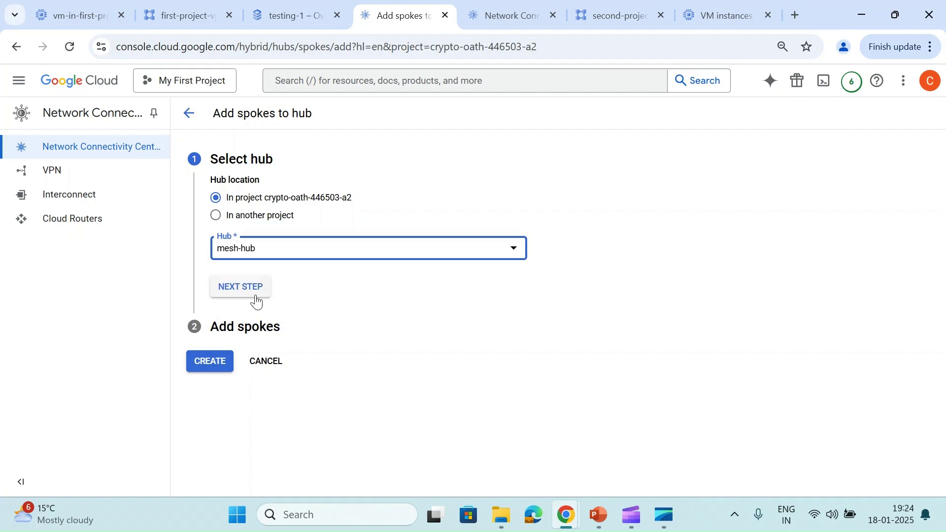
{"action": "left_click", "coordinate": [252, 295]}
Choose Producer VPC network as the spoke type and find the consumer VPC spoke list empty
{"action": "scroll", "coordinate": [252, 294], "scroll_direction": "down", "scroll_amount": 2}
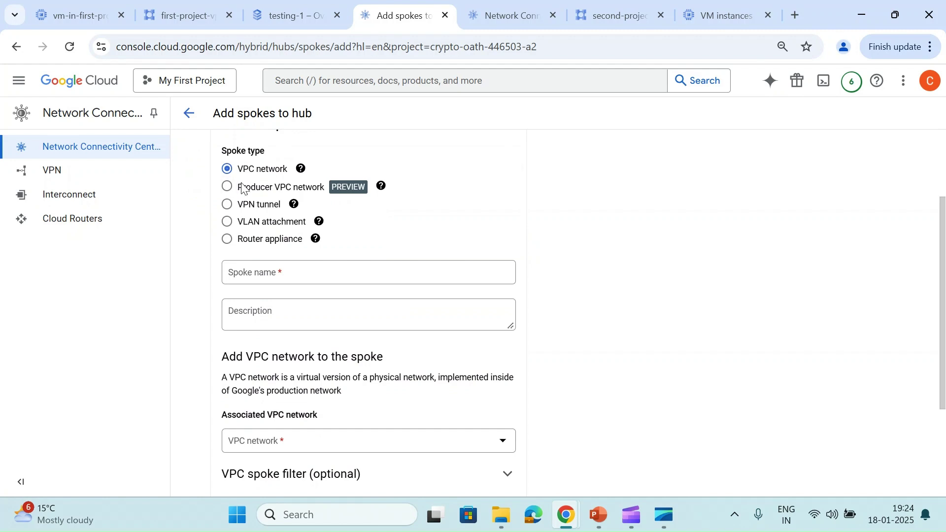
{"action": "left_click", "coordinate": [241, 188]}
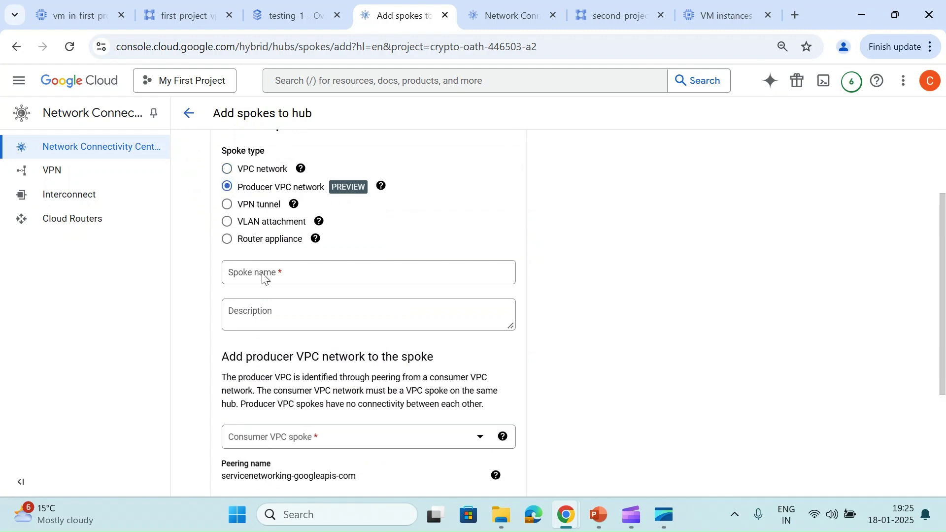
{"action": "scroll", "coordinate": [276, 279], "scroll_direction": "down", "scroll_amount": 2}
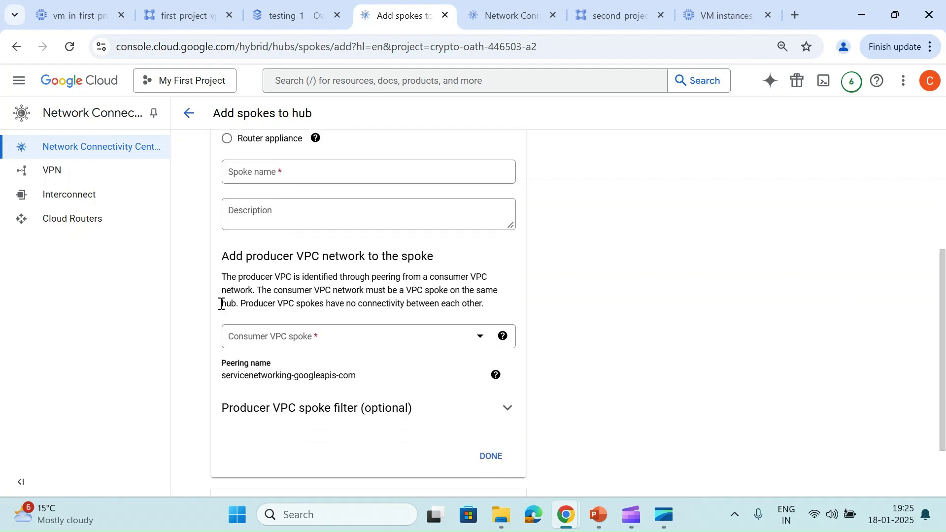
{"action": "left_click", "coordinate": [319, 343]}
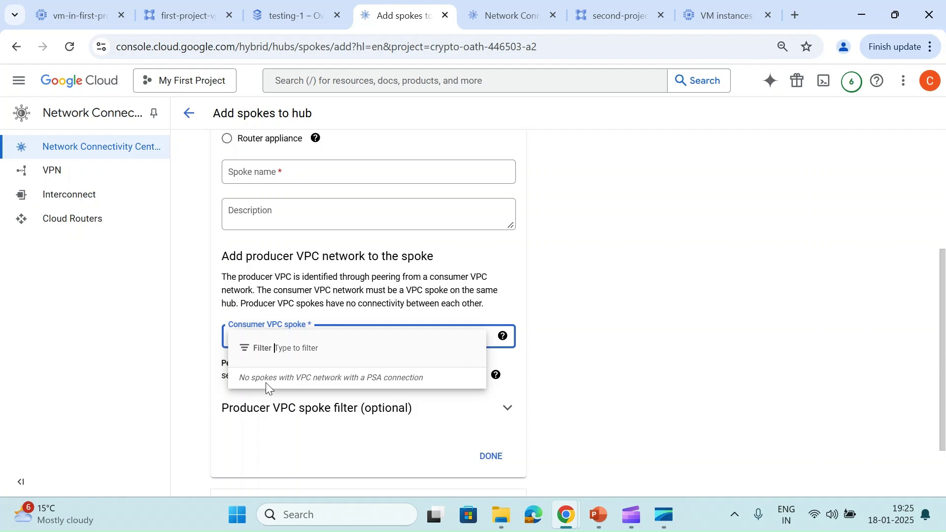
{"action": "left_click", "coordinate": [304, 307]}
{"action": "scroll", "coordinate": [304, 303], "scroll_direction": "up", "scroll_amount": 4}
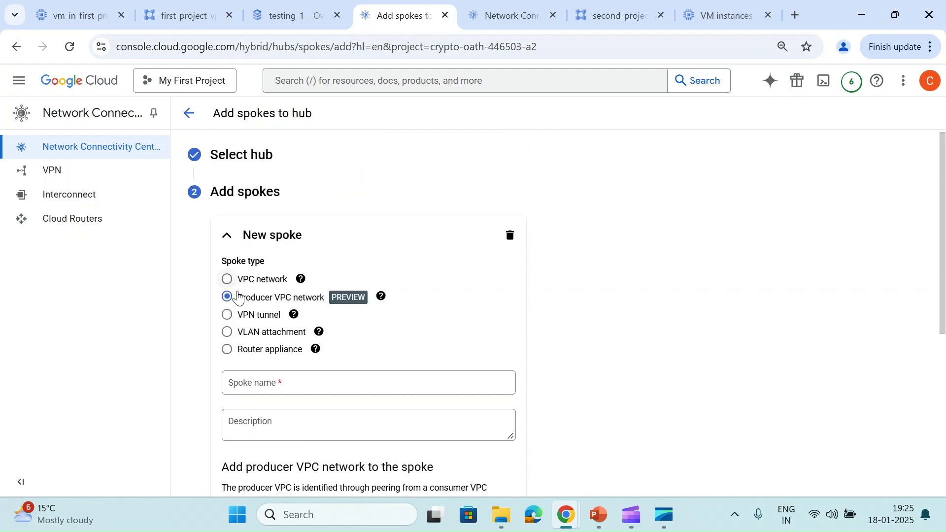
Choose the VPC network spoke type and copy the name first-project-vpc-1 from the VPC networks list
{"action": "left_click", "coordinate": [227, 279]}
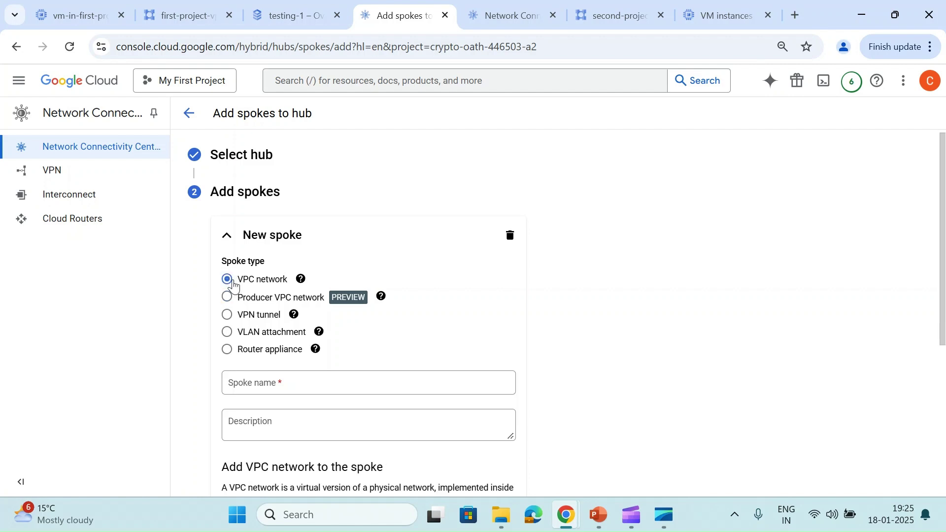
{"action": "scroll", "coordinate": [234, 285], "scroll_direction": "down", "scroll_amount": 3}
{"action": "left_click", "coordinate": [289, 230]}
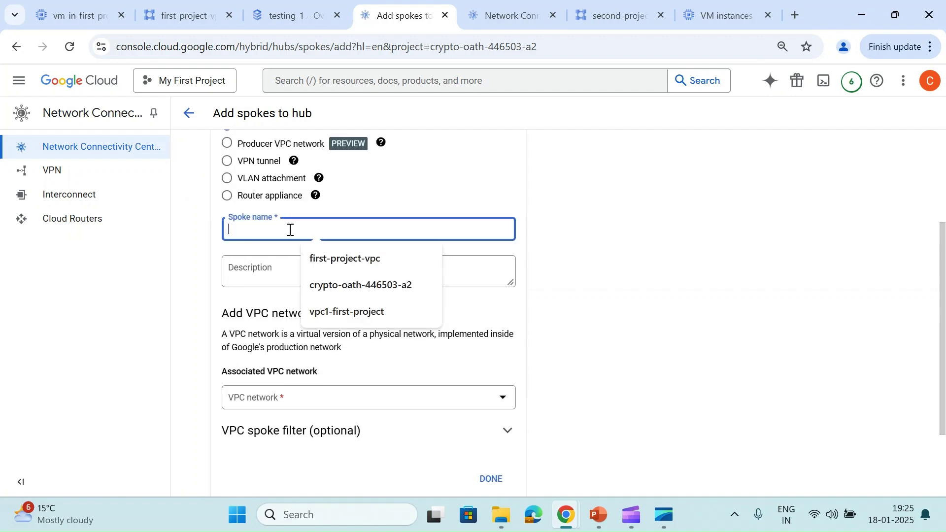
{"action": "left_click", "coordinate": [189, 5]}
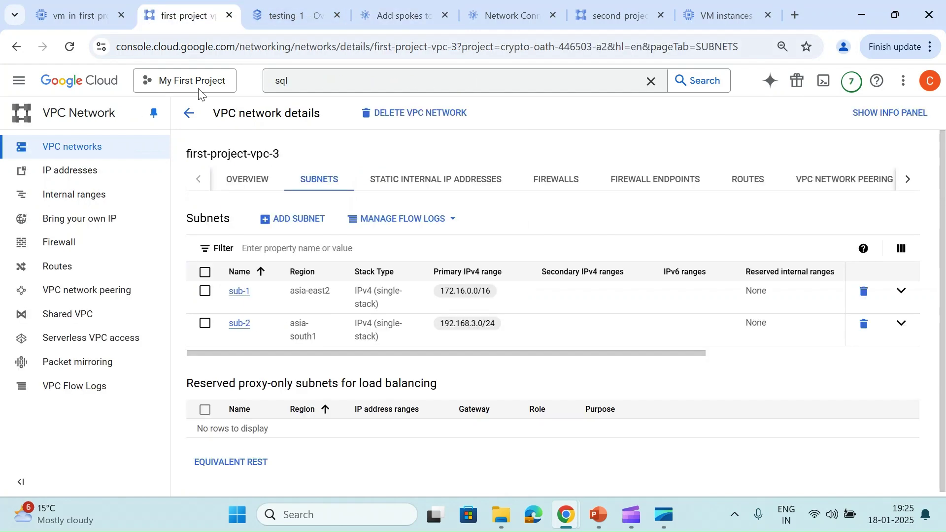
{"action": "left_click", "coordinate": [188, 114]}
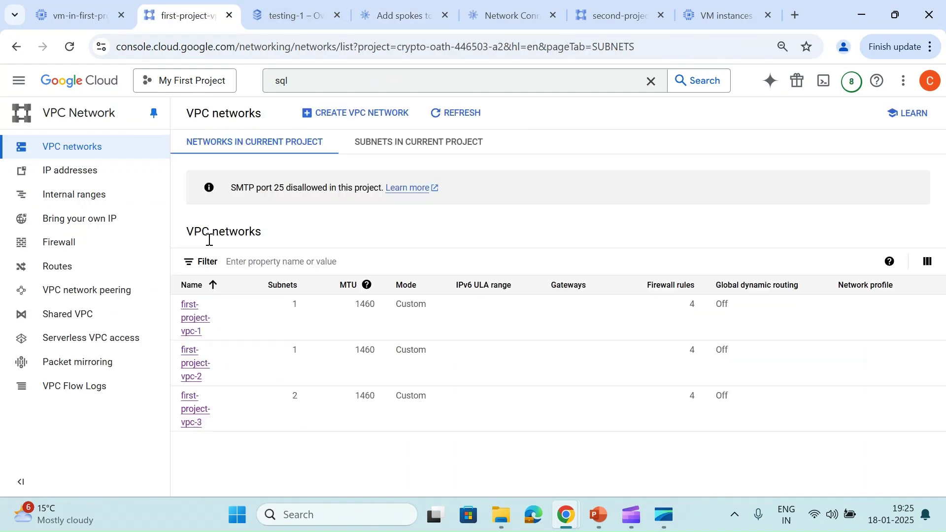
{"action": "left_click_drag", "start_coordinate": [210, 332], "coordinate": [180, 306]}
{"action": "key", "text": "ctrl+c"}
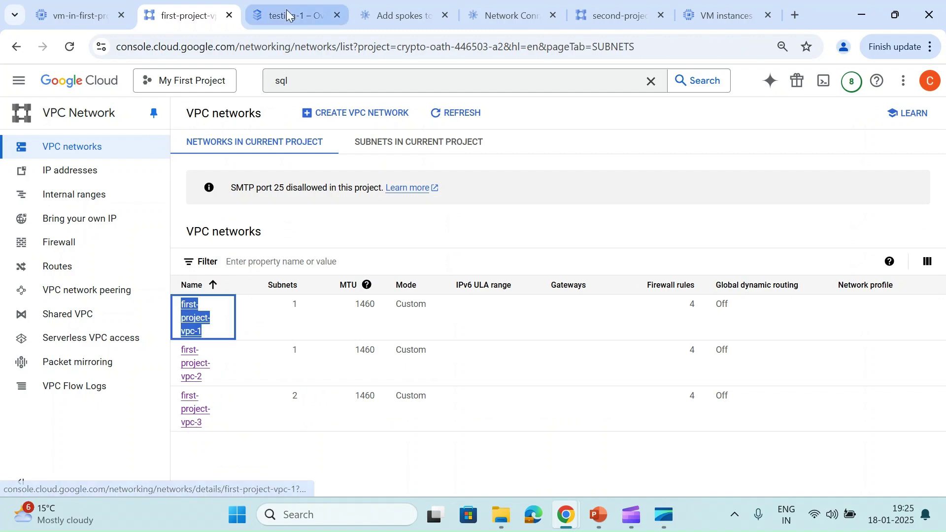
{"action": "left_click", "coordinate": [295, 15]}
{"action": "left_click", "coordinate": [376, 7]}
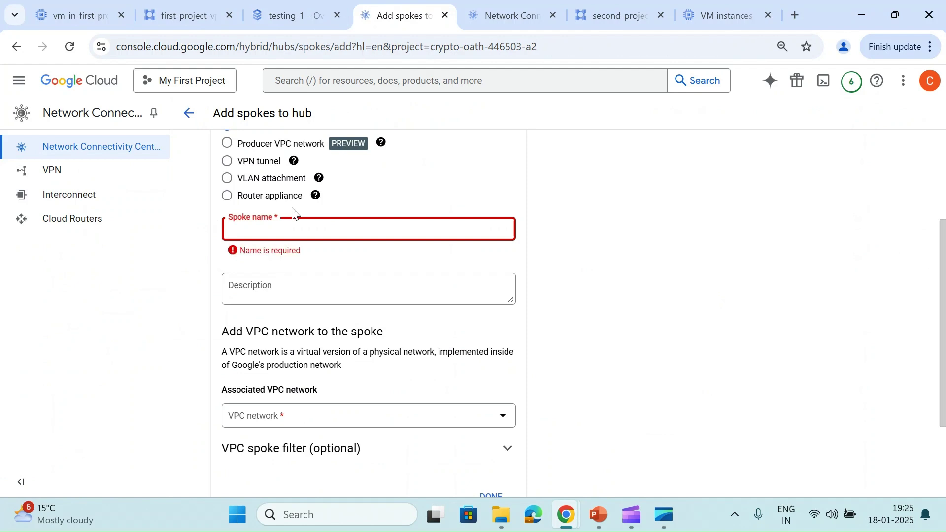
Name the spoke first-project-vpc-1, associate it with the first-project-vpc-1 network, and finish it
{"action": "key", "text": "ctrl+v"}
{"action": "scroll", "coordinate": [294, 286], "scroll_direction": "down", "scroll_amount": 2}
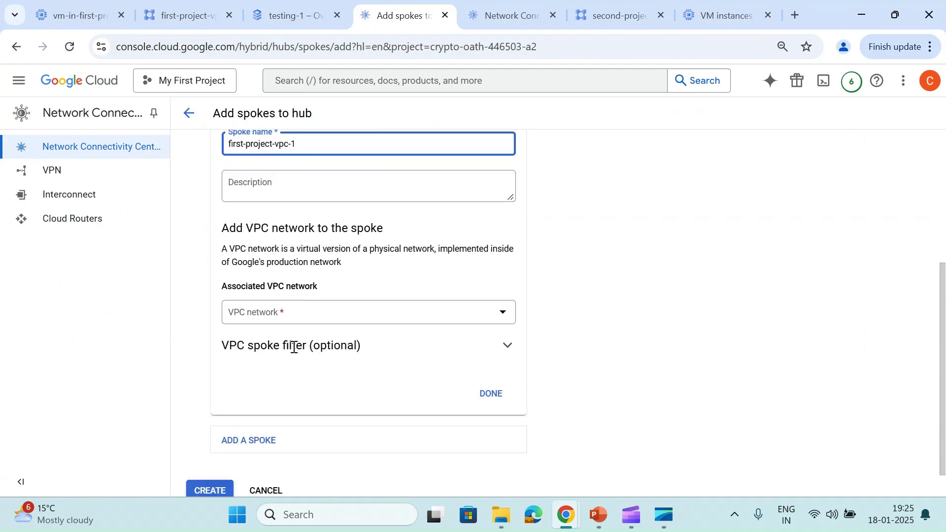
{"action": "left_click", "coordinate": [333, 304]}
{"action": "left_click", "coordinate": [272, 350]}
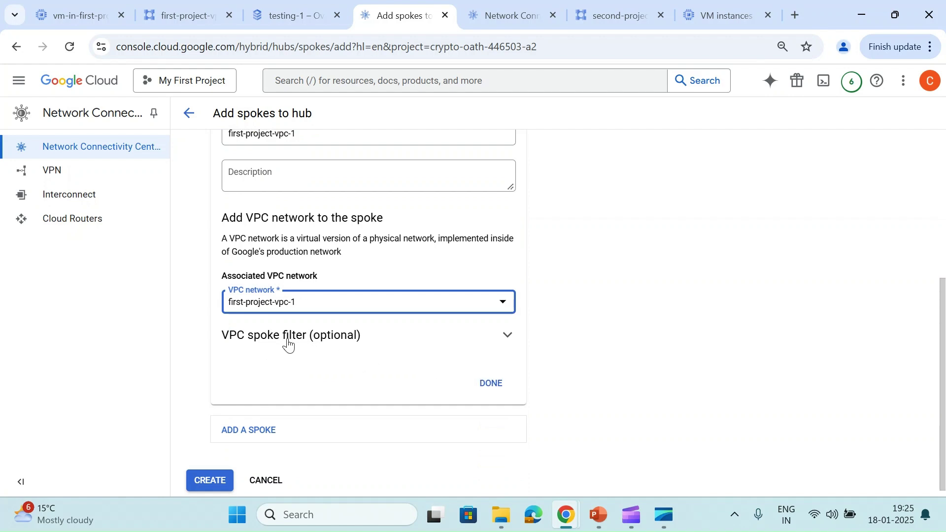
{"action": "left_click", "coordinate": [489, 384]}
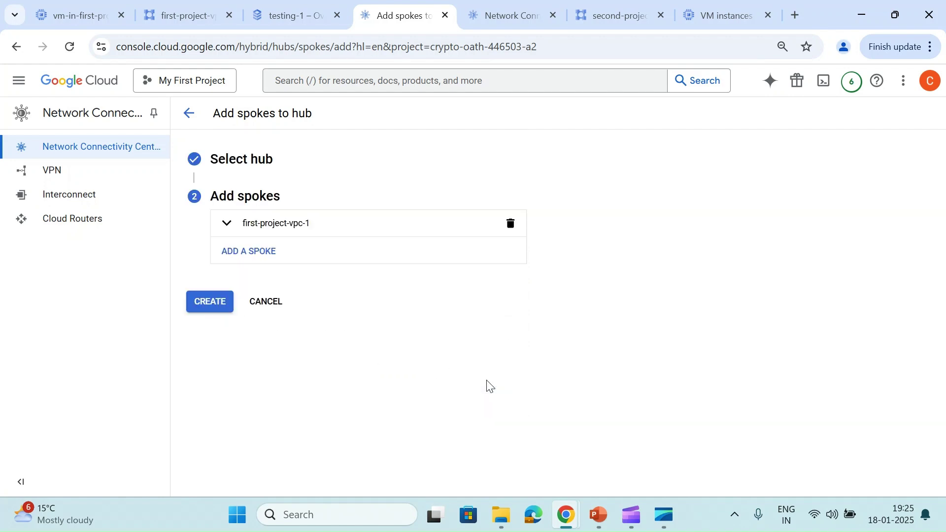
Create the first-project-vpc-1 spoke, then return to the hubs list once it shows Active
{"action": "left_click", "coordinate": [215, 306]}
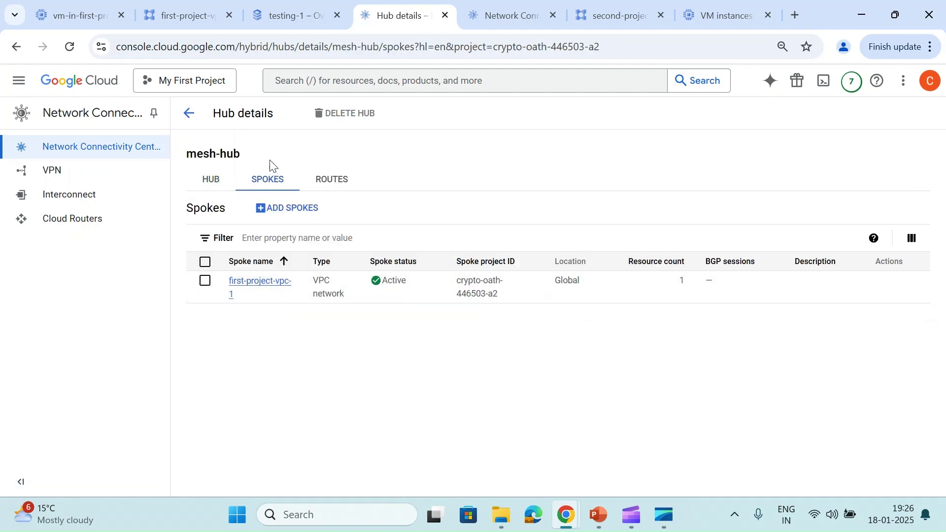
{"action": "left_click", "coordinate": [189, 113]}
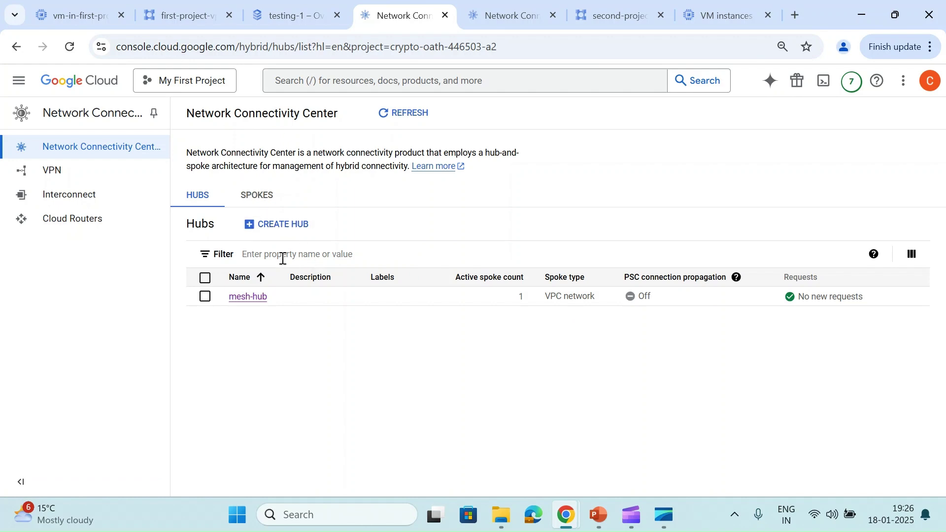
Start adding another spoke with mesh-hub as the target hub
{"action": "left_click", "coordinate": [255, 198]}
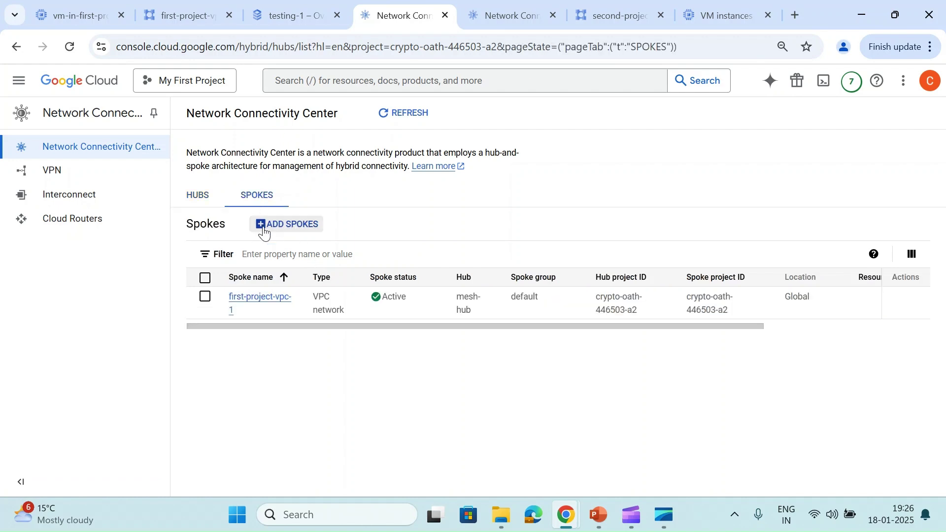
{"action": "left_click", "coordinate": [265, 227]}
{"action": "left_click", "coordinate": [294, 255]}
{"action": "left_click", "coordinate": [267, 301]}
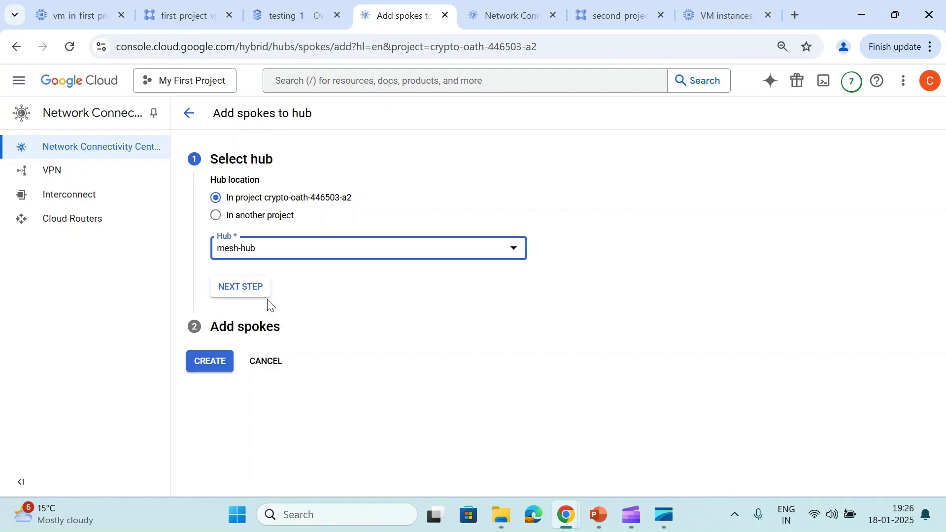
{"action": "left_click", "coordinate": [255, 296]}
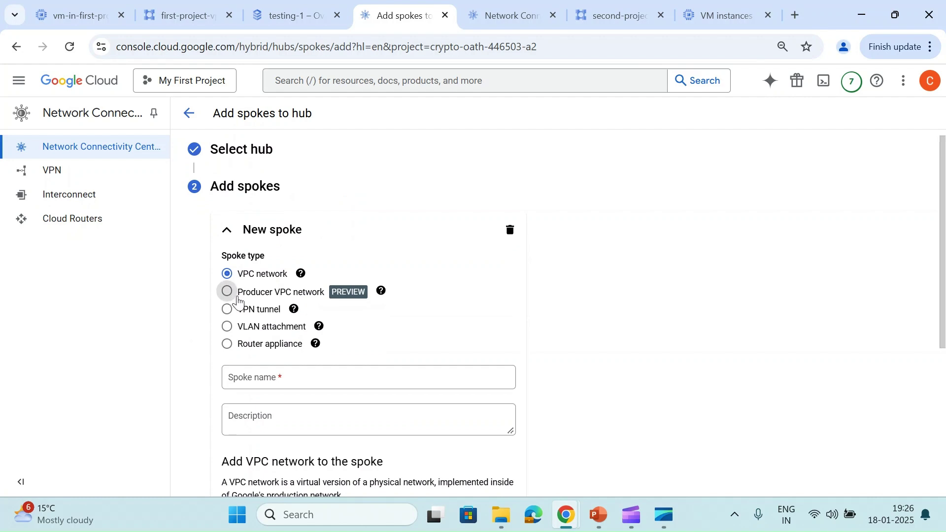
Make the new spoke a Producer VPC network spoke named my-sql
{"action": "left_click", "coordinate": [238, 300]}
{"action": "scroll", "coordinate": [365, 313], "scroll_direction": "down", "scroll_amount": 2}
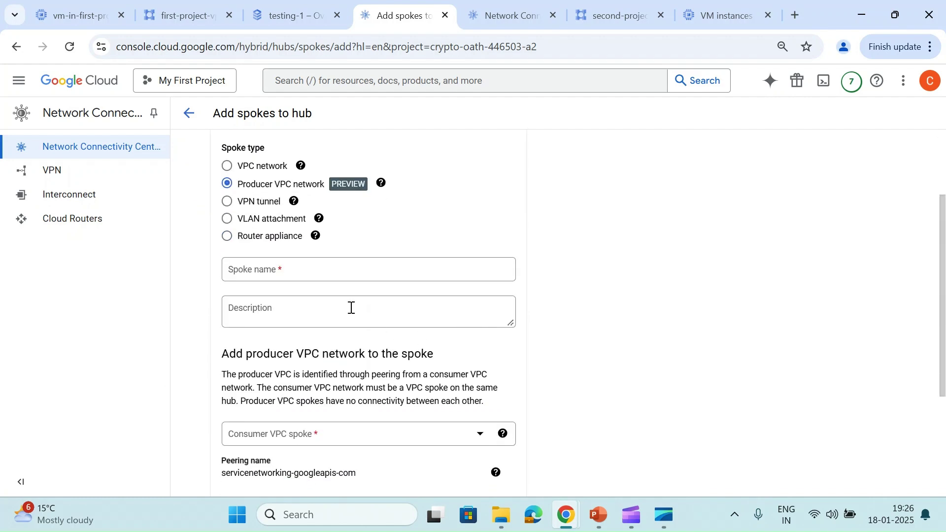
{"action": "left_click", "coordinate": [270, 276]}
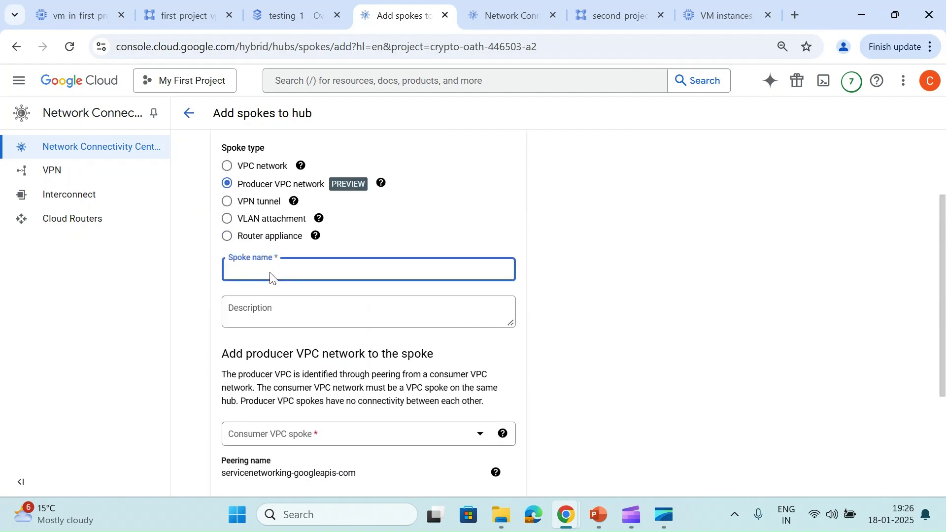
{"action": "type", "text": "my-sq"}
{"action": "scroll", "coordinate": [270, 273], "scroll_direction": "down", "scroll_amount": 2}
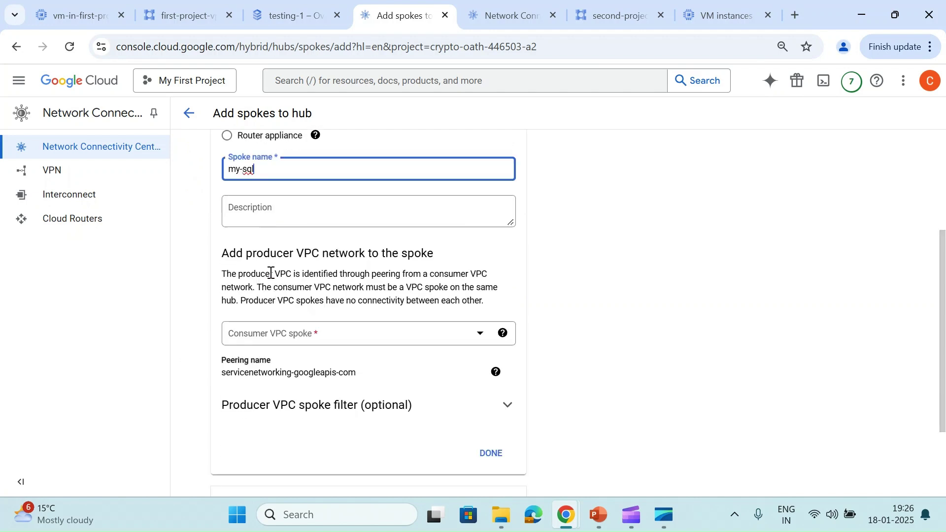
Set first-project-vpc-1 as the spoke's consumer VPC spoke
{"action": "left_click", "coordinate": [317, 340]}
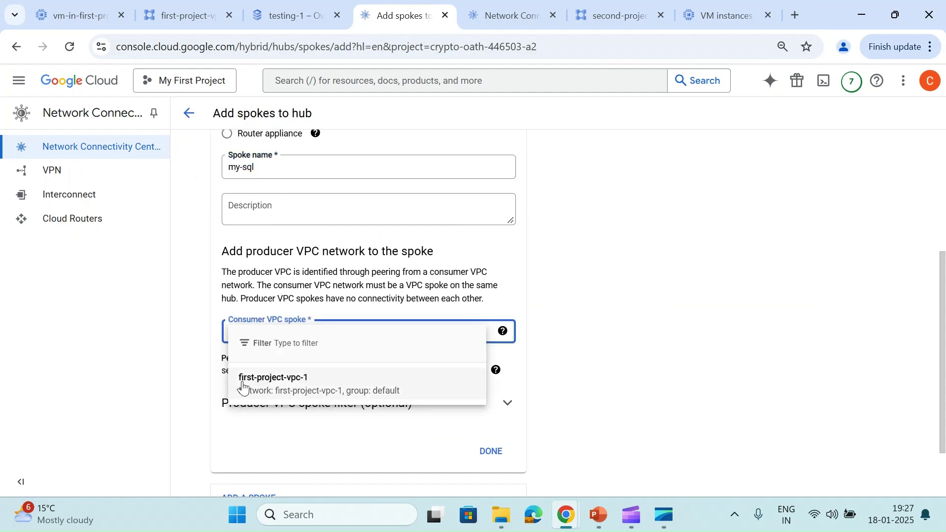
{"action": "left_click", "coordinate": [303, 385]}
{"action": "scroll", "coordinate": [304, 395], "scroll_direction": "down", "scroll_amount": 1}
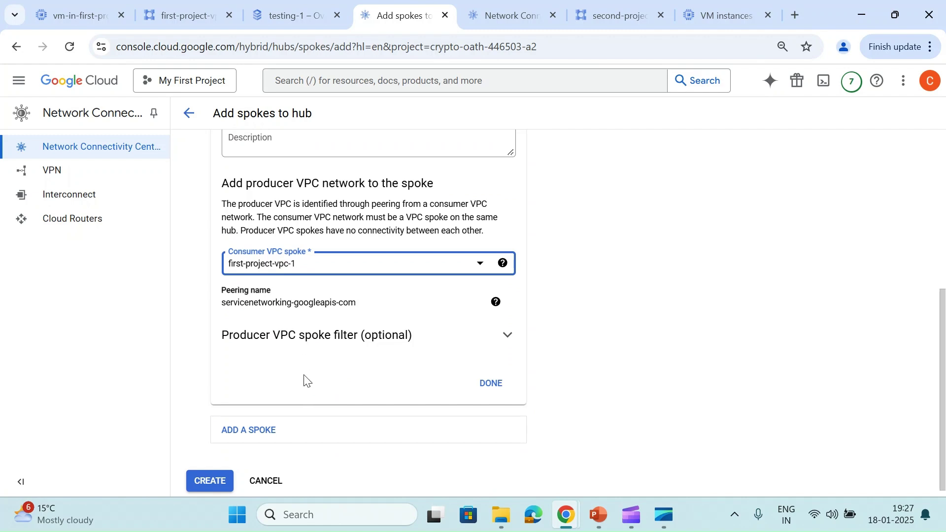
{"action": "scroll", "coordinate": [304, 382], "scroll_direction": "up", "scroll_amount": 1}
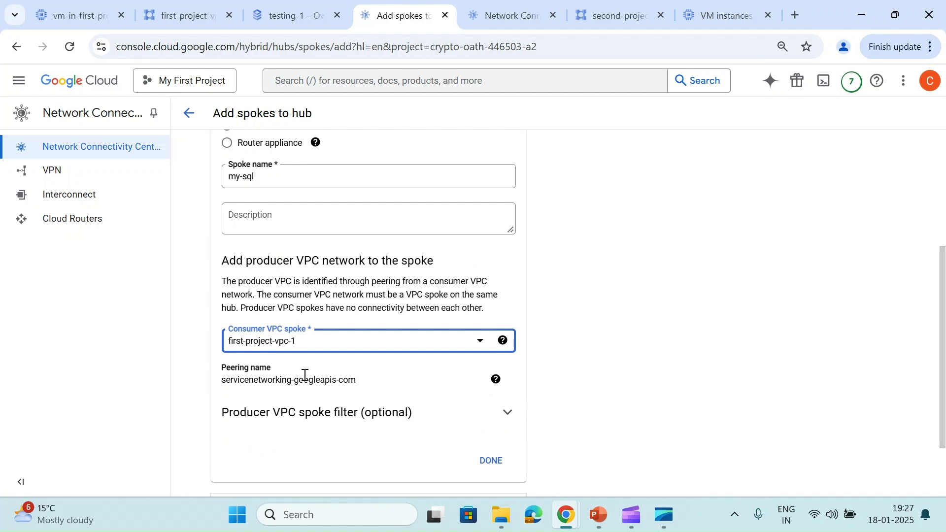
{"action": "scroll", "coordinate": [304, 376], "scroll_direction": "up", "scroll_amount": 3}
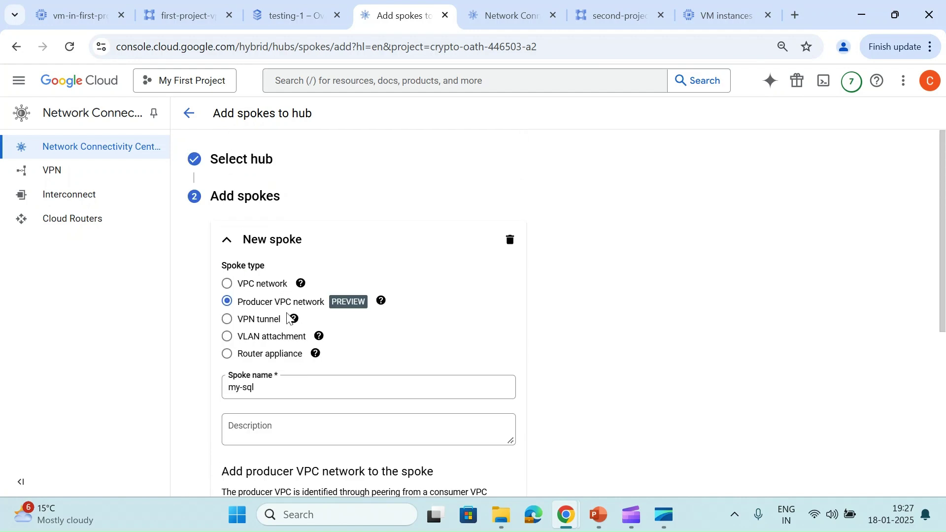
{"action": "scroll", "coordinate": [264, 359], "scroll_direction": "down", "scroll_amount": 5}
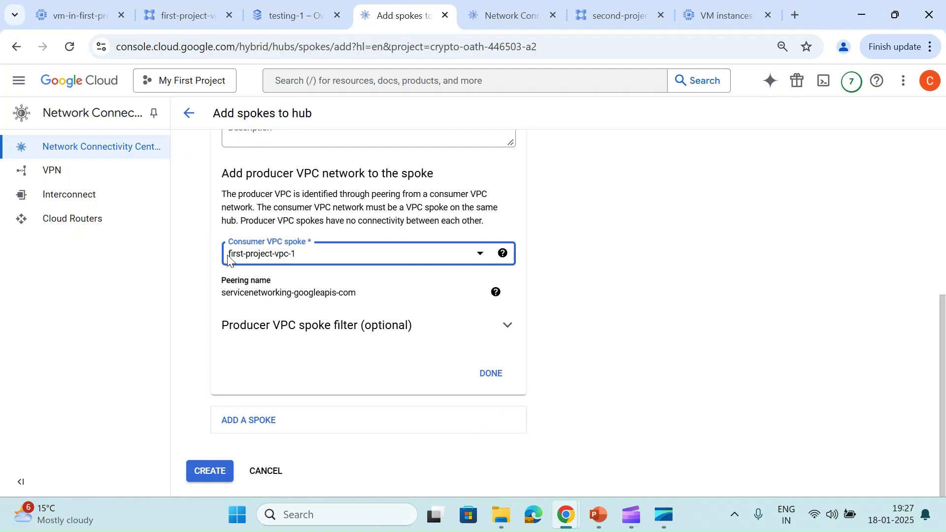
{"action": "left_click", "coordinate": [267, 261]}
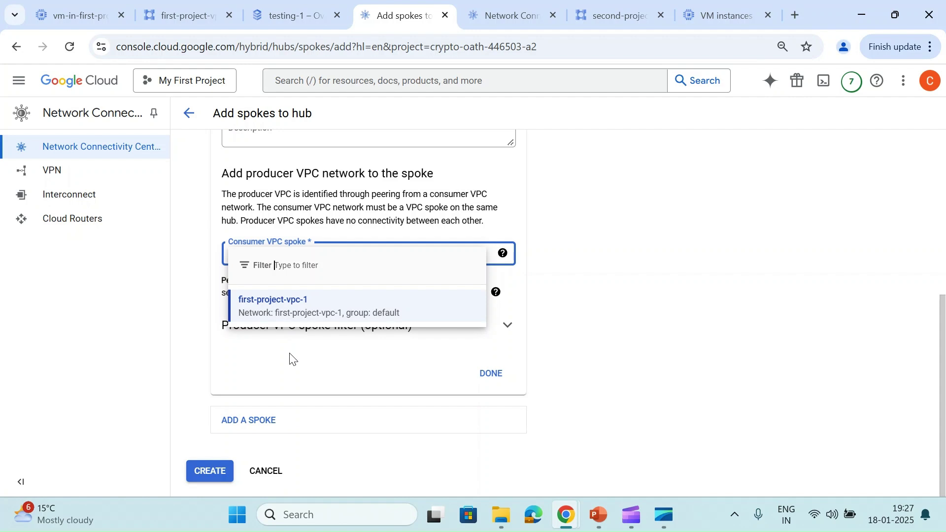
{"action": "key", "text": "Return"}
Finish the my-sql spoke and create it on mesh-hub
{"action": "left_click", "coordinate": [330, 326]}
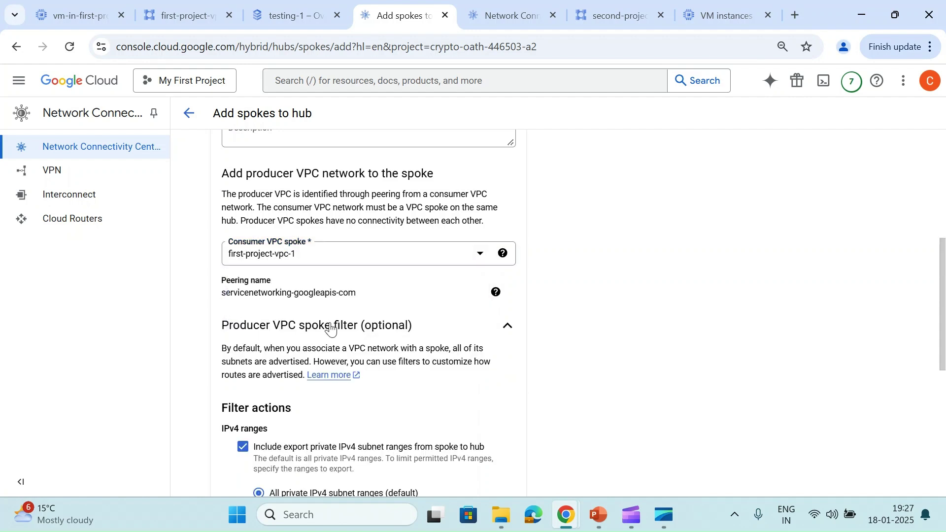
{"action": "scroll", "coordinate": [290, 375], "scroll_direction": "down", "scroll_amount": 2}
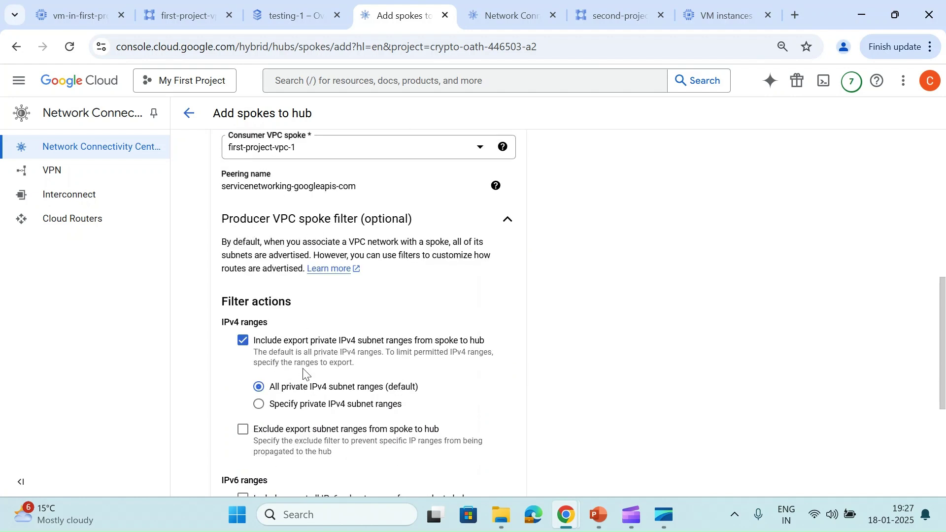
{"action": "scroll", "coordinate": [306, 376], "scroll_direction": "down", "scroll_amount": 1}
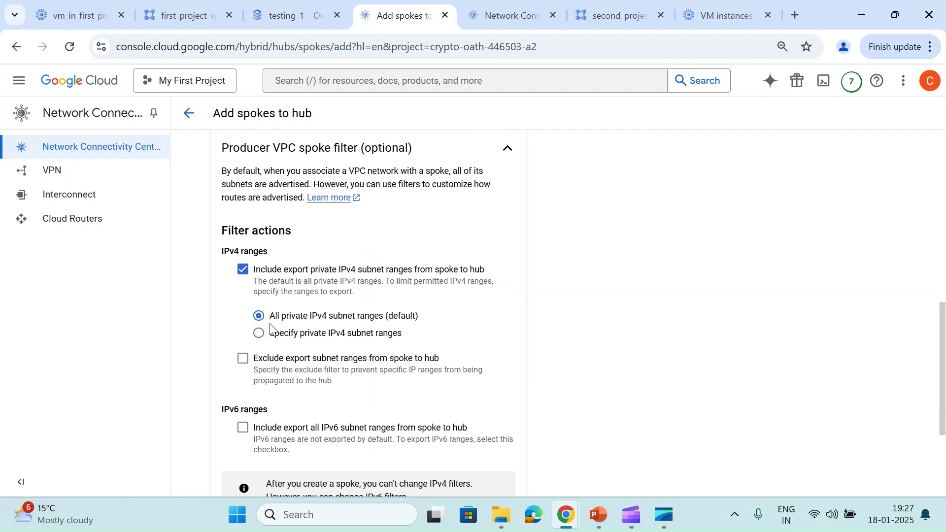
{"action": "scroll", "coordinate": [270, 329], "scroll_direction": "down", "scroll_amount": 3}
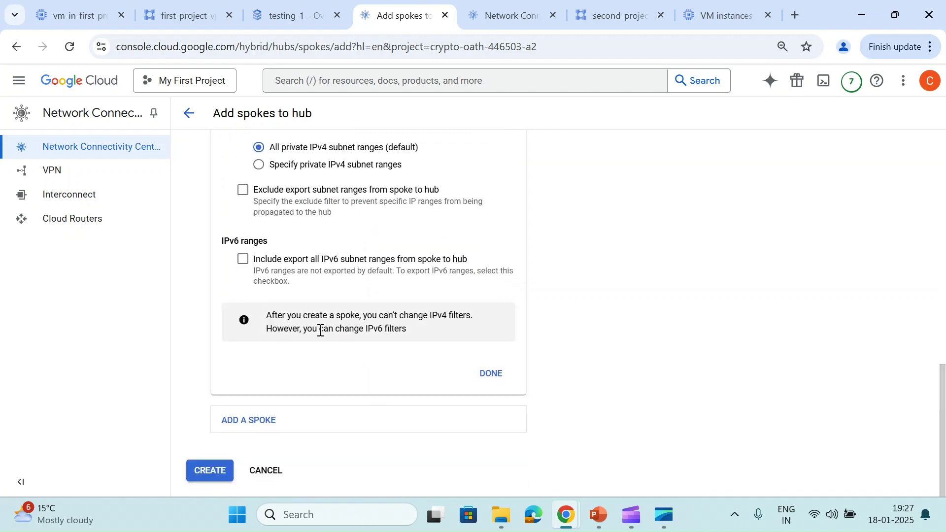
{"action": "left_click", "coordinate": [489, 374]}
{"action": "left_click", "coordinate": [209, 310]}
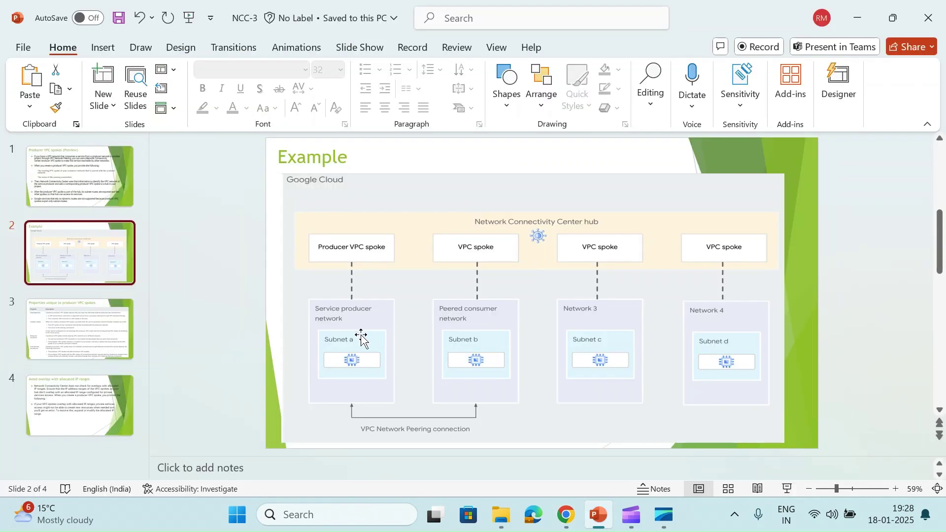
Present the hub-and-spokes Example slide as a full-screen slide show
{"action": "left_click", "coordinate": [787, 489]}
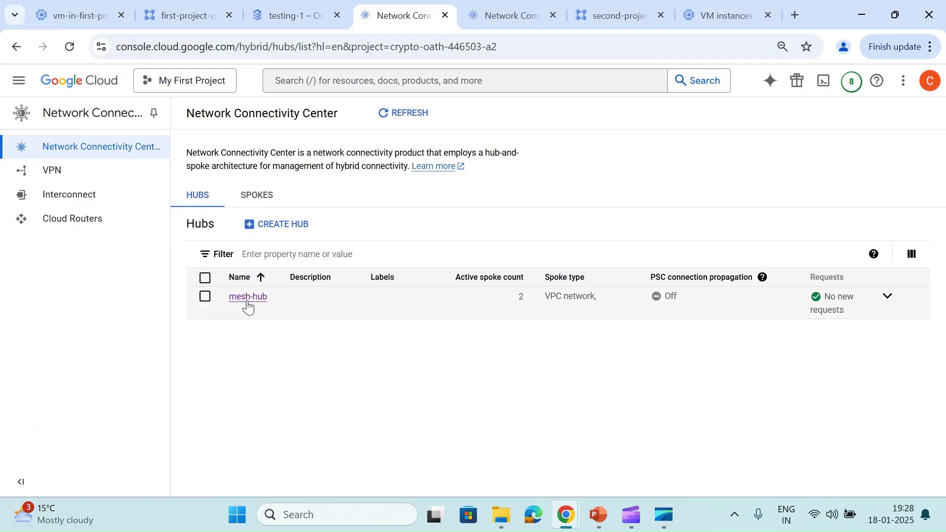
Show mesh-hub's routes for southamerica-west1 (Santiago) and highlight the 10.62.181.0/24 range
{"action": "left_click", "coordinate": [248, 297]}
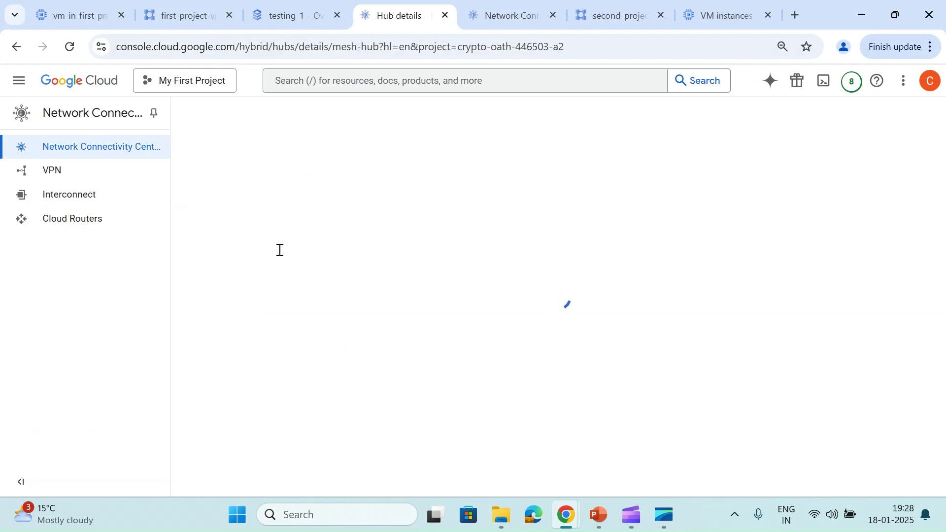
{"action": "left_click", "coordinate": [275, 191]}
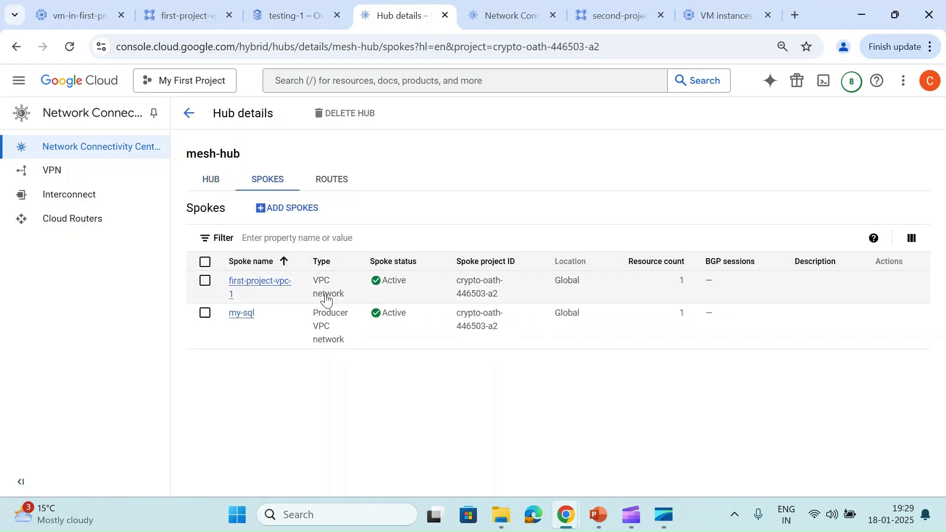
{"action": "left_click", "coordinate": [330, 183]}
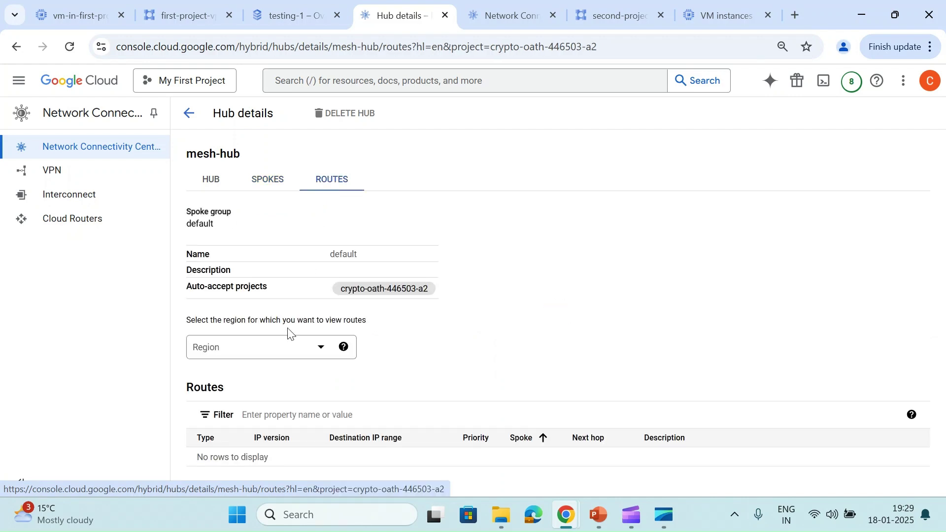
{"action": "left_click", "coordinate": [273, 351]}
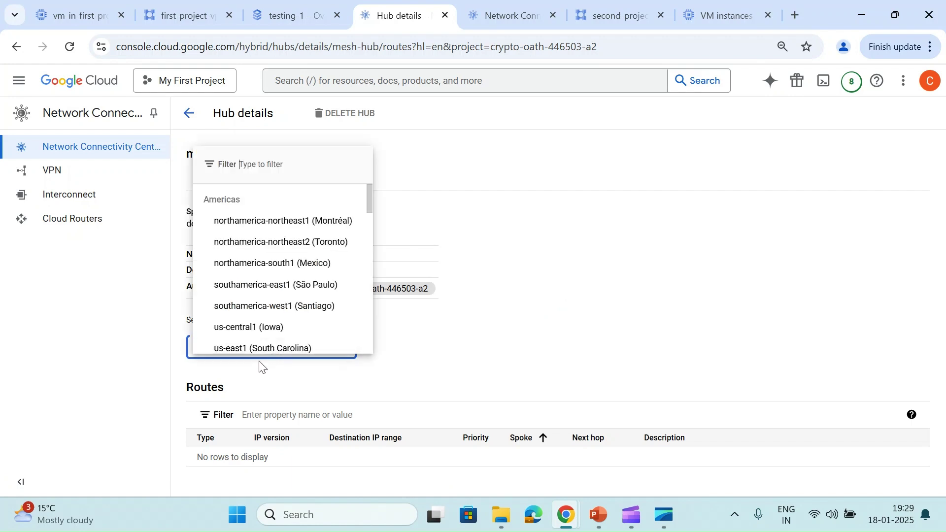
{"action": "left_click", "coordinate": [246, 306]}
{"action": "scroll", "coordinate": [475, 321], "scroll_direction": "down", "scroll_amount": 1}
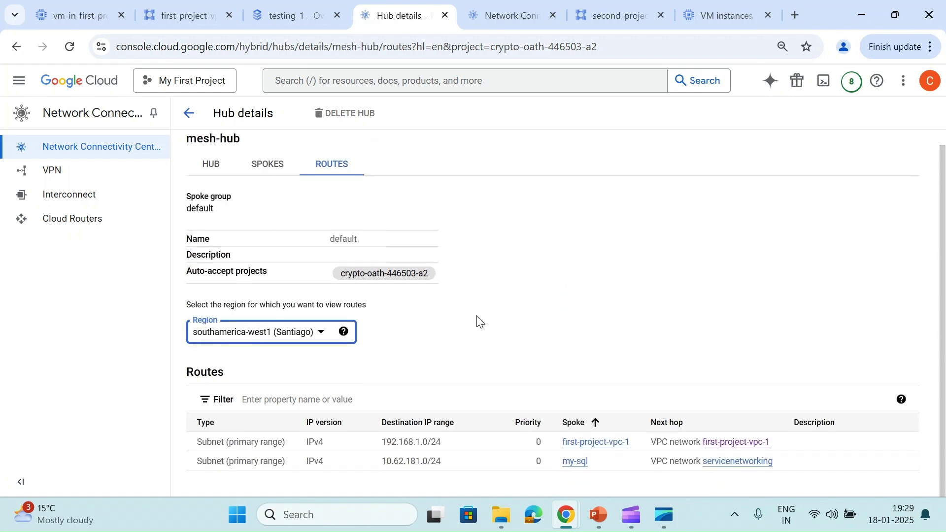
{"action": "left_click_drag", "start_coordinate": [382, 463], "coordinate": [445, 465]}
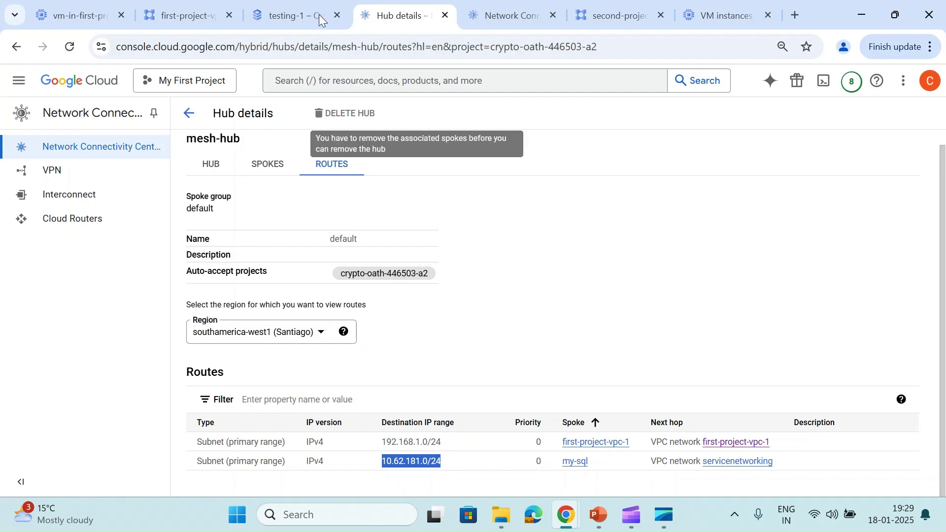
Inspect first-project-vpc-1's subnets and its private services access range sql-1
{"action": "left_click", "coordinate": [278, 5]}
{"action": "left_click", "coordinate": [195, 14]}
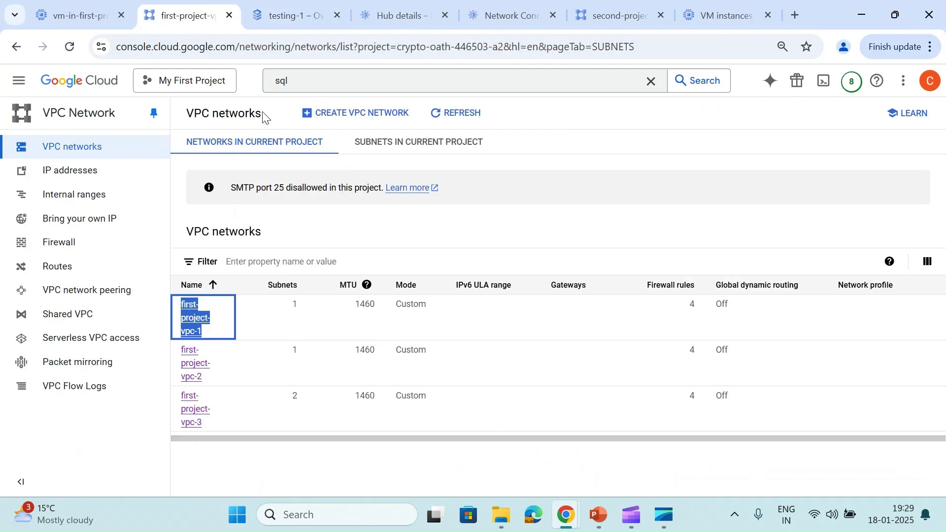
{"action": "left_click", "coordinate": [199, 318]}
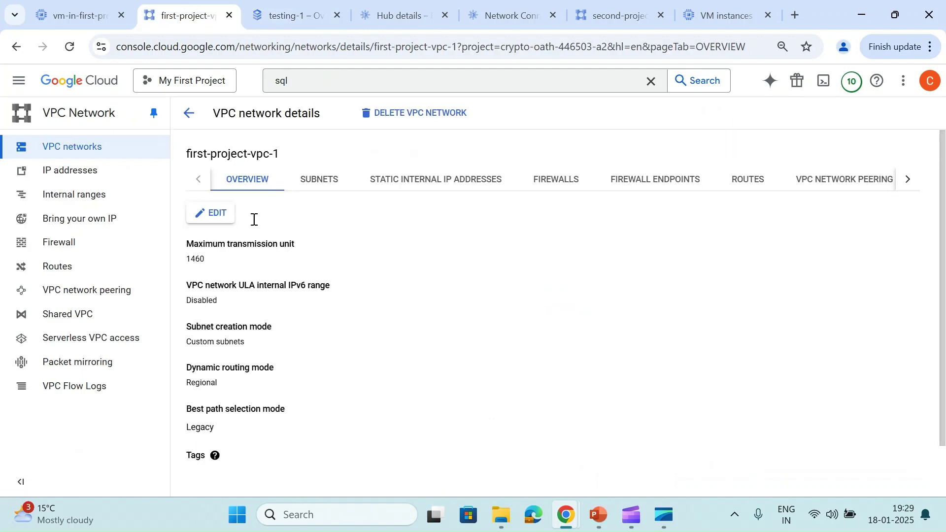
{"action": "left_click", "coordinate": [307, 186]}
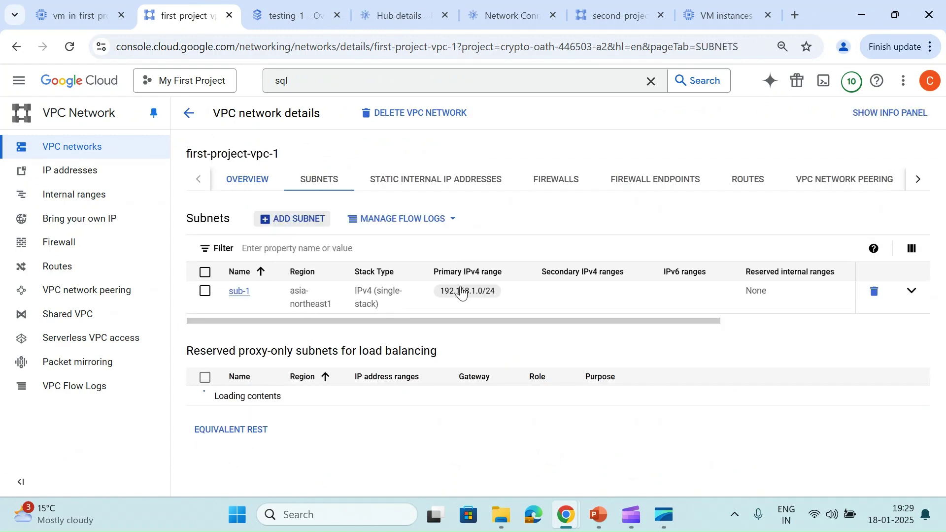
{"action": "left_click", "coordinate": [918, 179]}
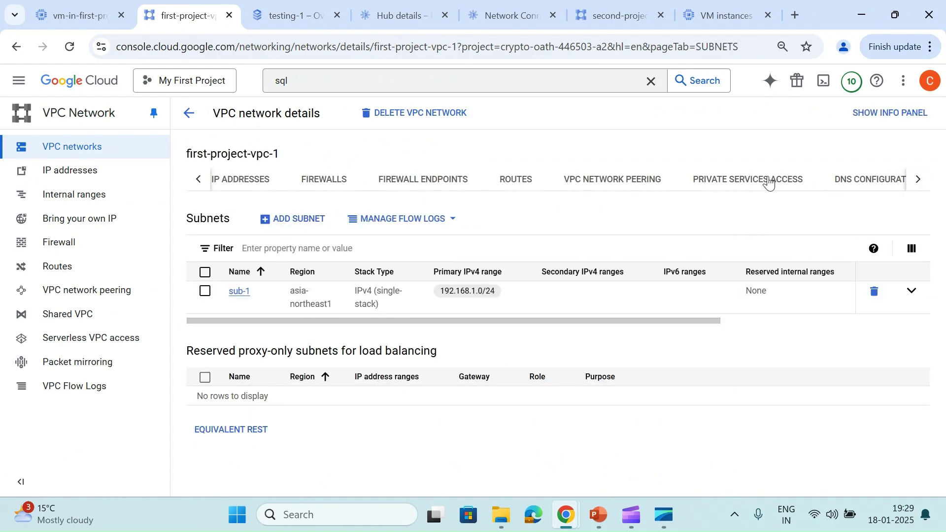
{"action": "left_click", "coordinate": [759, 181]}
{"action": "scroll", "coordinate": [492, 256], "scroll_direction": "down", "scroll_amount": 2}
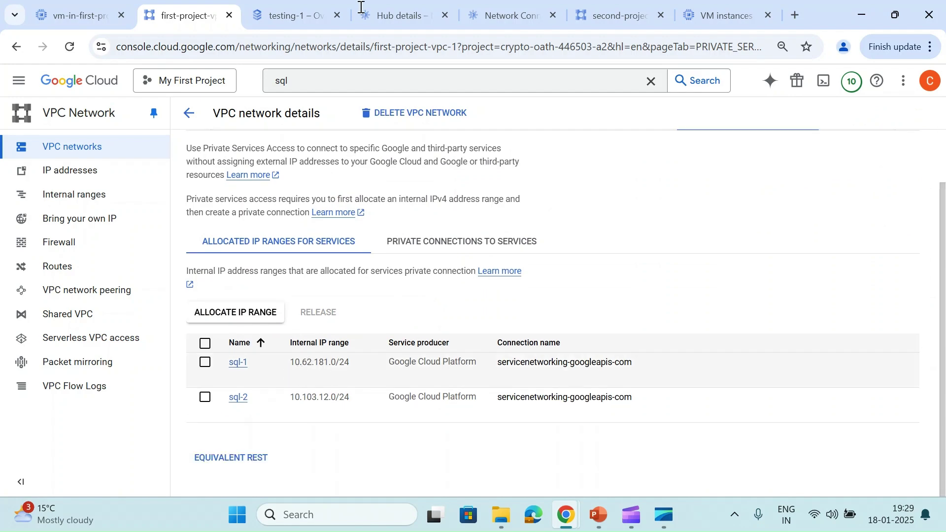
Cross-check mesh-hub routes and the testing-1 SQL overview showing internal IP 10.62.181.3
{"action": "left_click", "coordinate": [421, 3]}
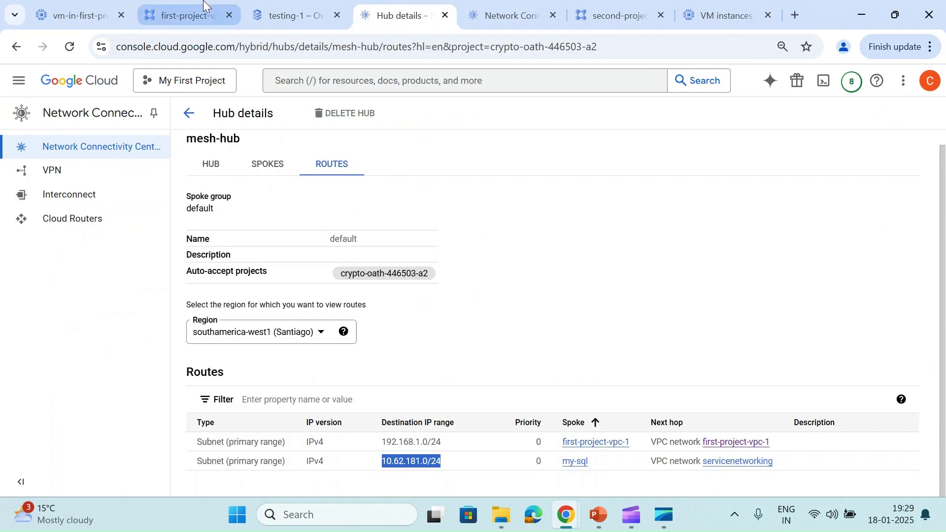
{"action": "left_click", "coordinate": [187, 16]}
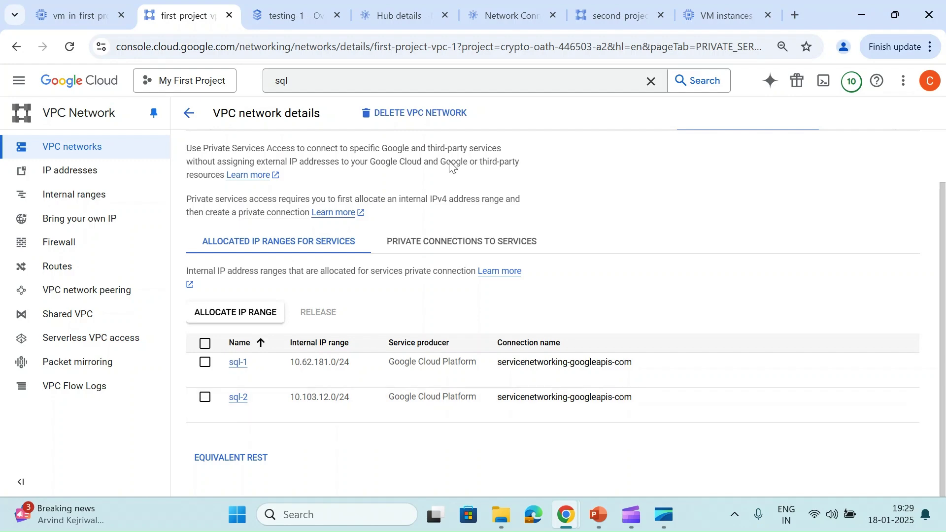
{"action": "left_click", "coordinate": [494, 16]}
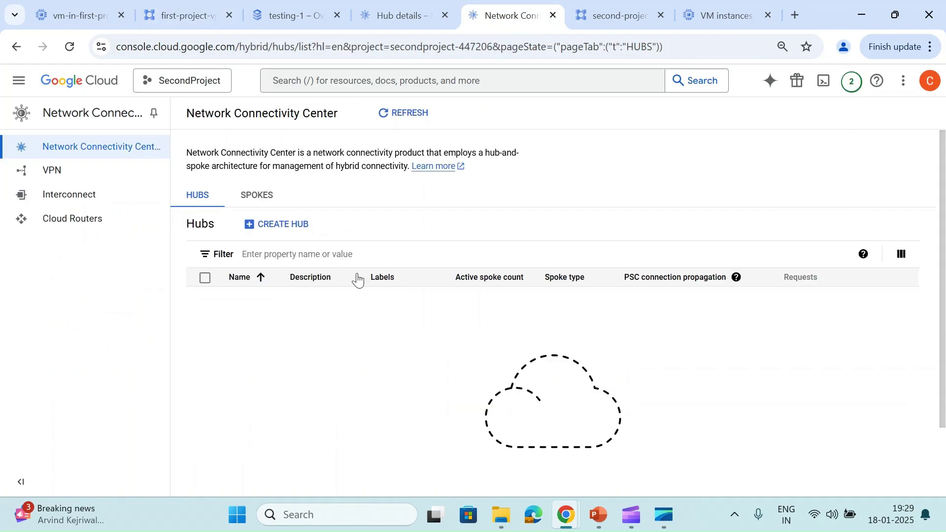
{"action": "left_click", "coordinate": [389, 15]}
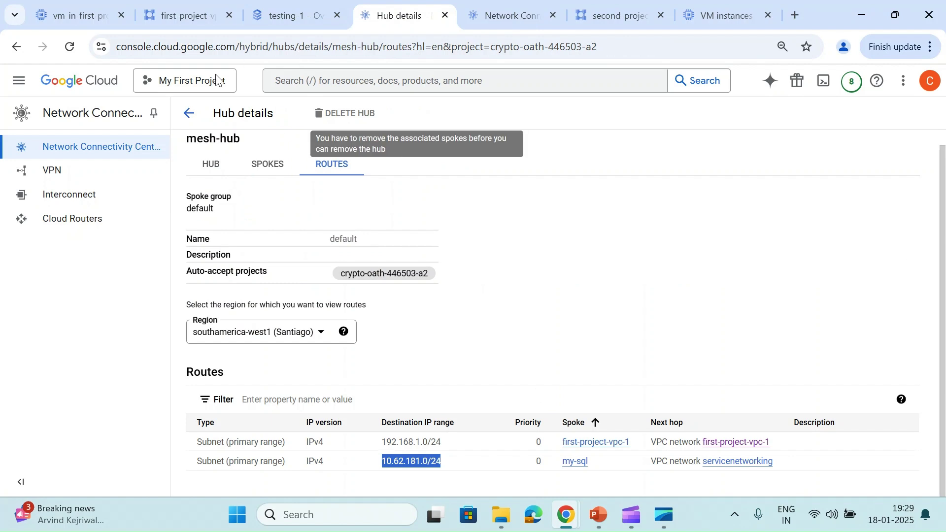
{"action": "left_click", "coordinate": [186, 123]}
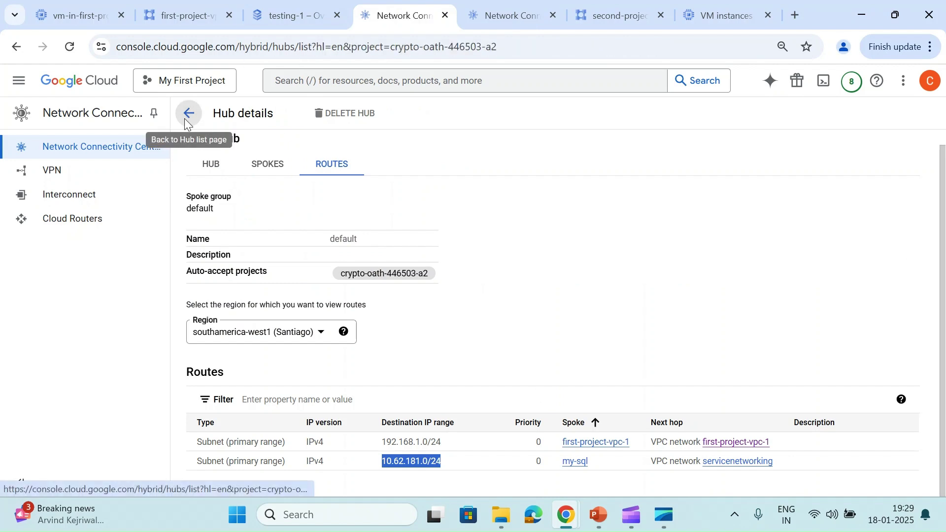
{"action": "left_click", "coordinate": [188, 15]}
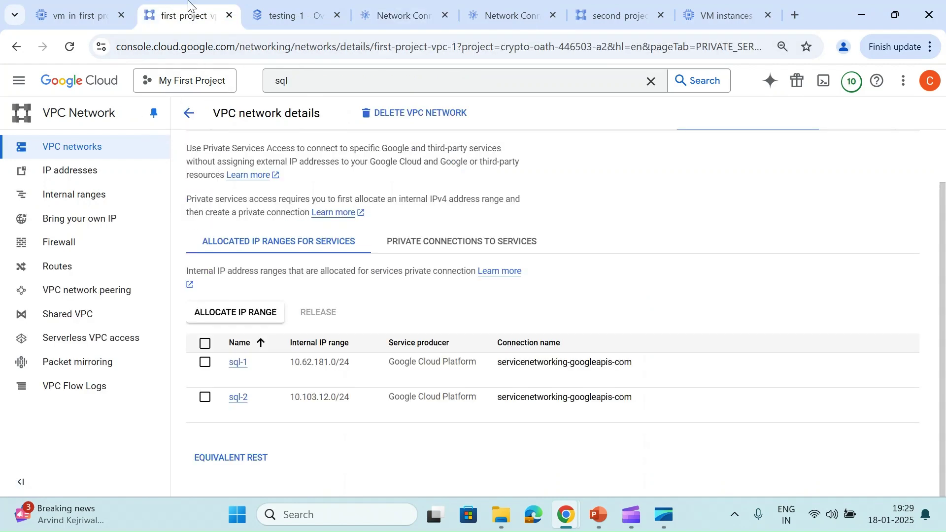
{"action": "left_click", "coordinate": [282, 14]}
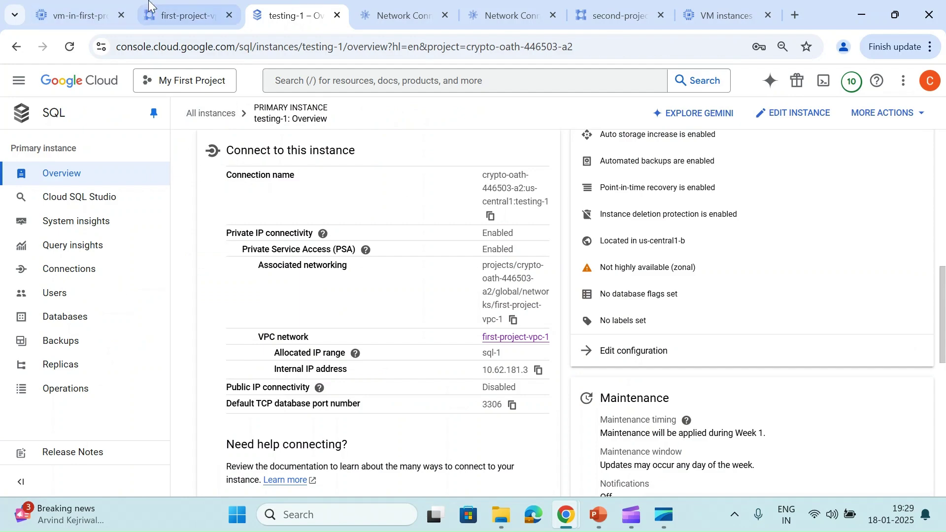
Review the VM's failed MySQL connection to 10.62.181.3, then return to the hubs list
{"action": "left_click", "coordinate": [148, 5]}
{"action": "left_click", "coordinate": [188, 115]}
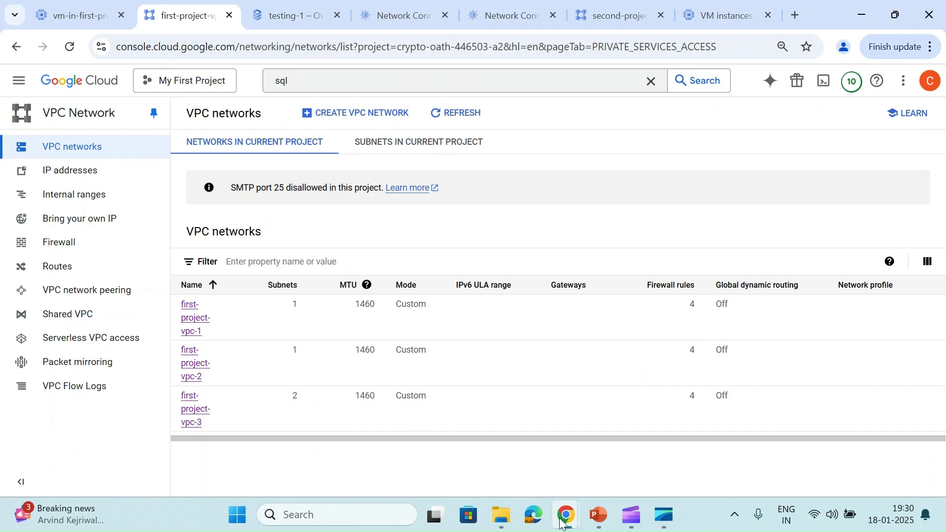
{"action": "mouse_move", "coordinate": [566, 515]}
{"action": "left_click", "coordinate": [578, 457]}
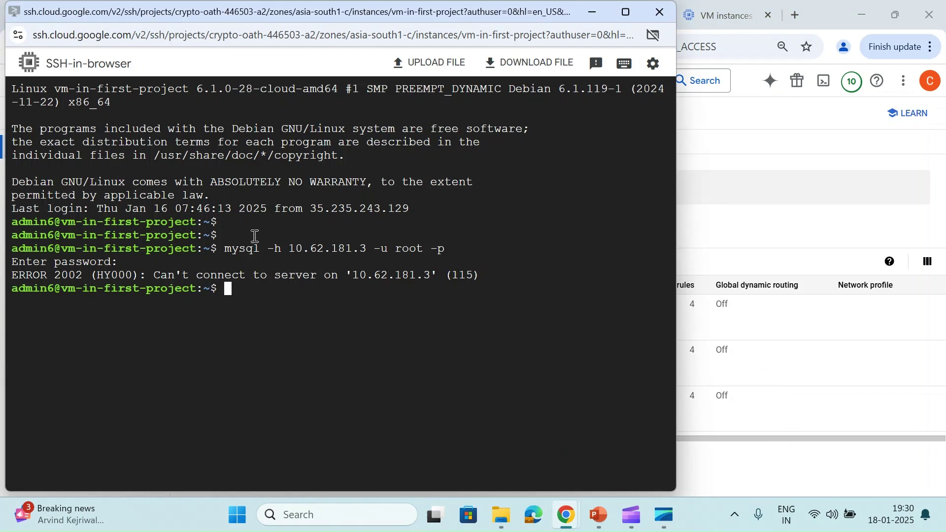
{"action": "left_click", "coordinate": [705, 162]}
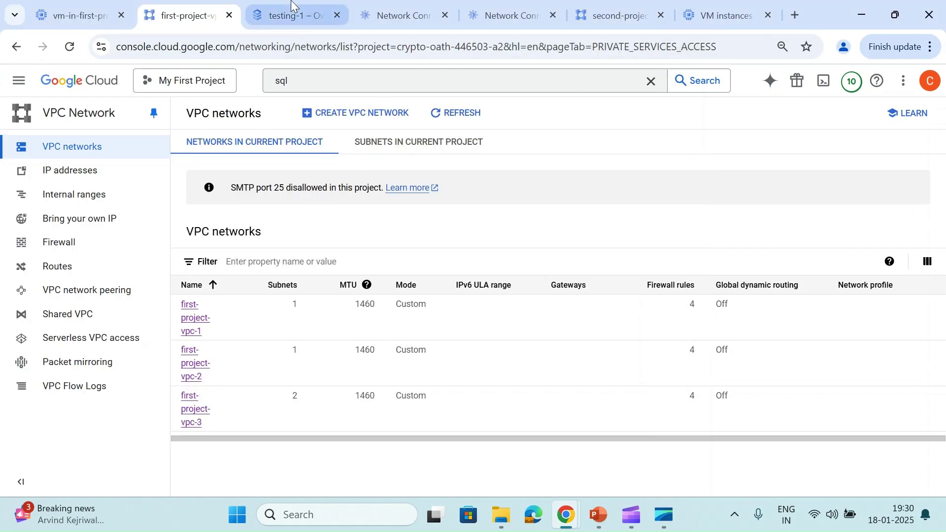
{"action": "left_click", "coordinate": [283, 14]}
{"action": "left_click", "coordinate": [361, 4]}
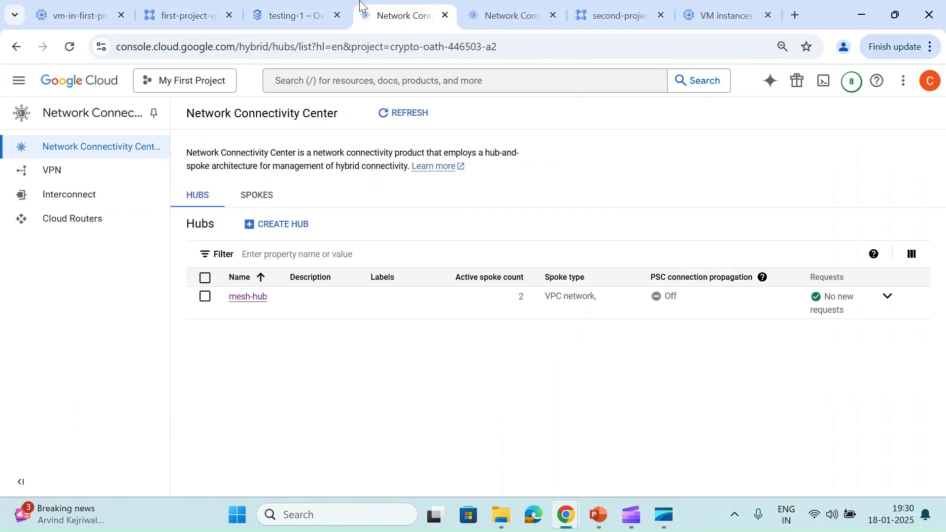
Start adding a new spoke with mesh-hub as the target hub
{"action": "left_click", "coordinate": [255, 202]}
{"action": "left_click", "coordinate": [269, 224]}
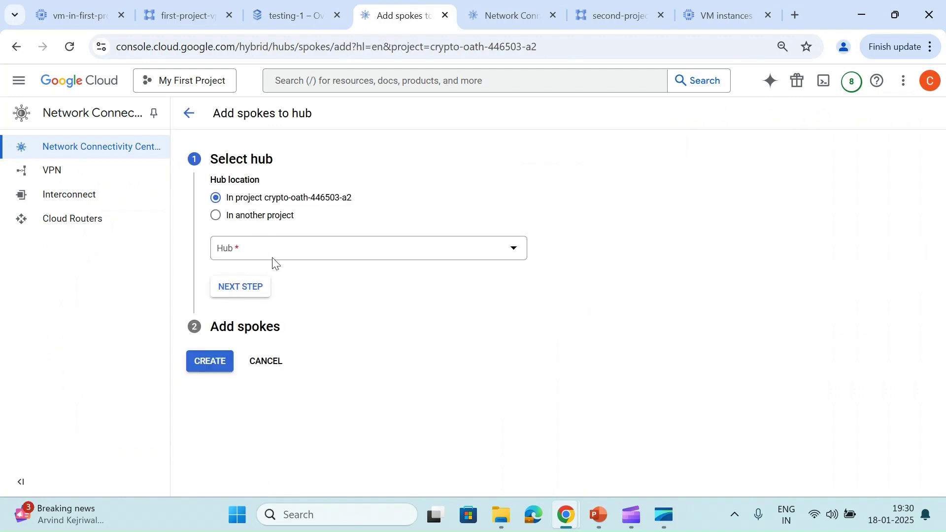
{"action": "left_click", "coordinate": [269, 252]}
{"action": "left_click", "coordinate": [250, 303]}
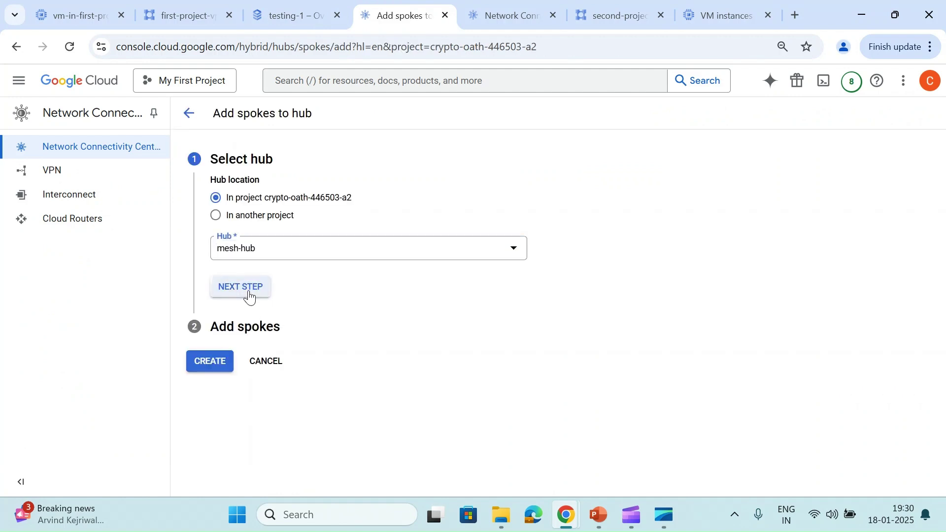
{"action": "left_click", "coordinate": [250, 295]}
{"action": "scroll", "coordinate": [249, 295], "scroll_direction": "down", "scroll_amount": 1}
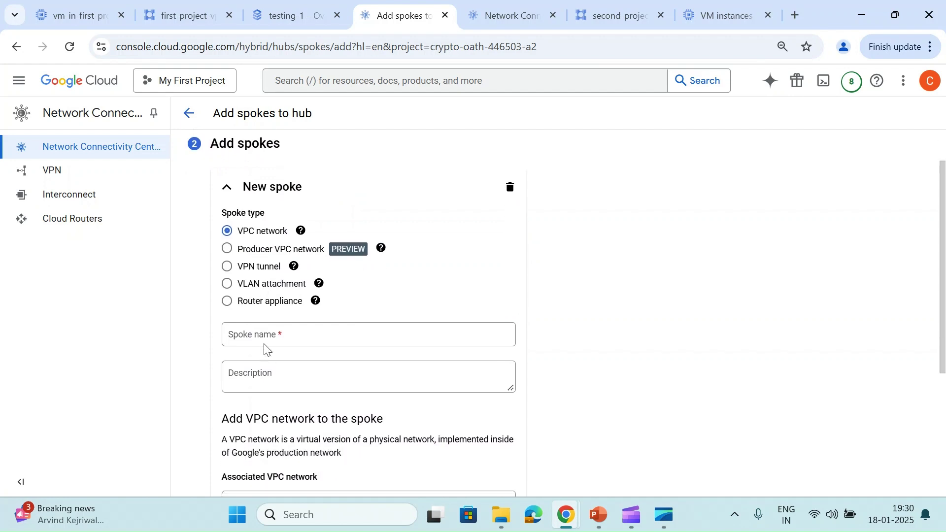
Define a spoke named first-project-vpc-3 on the first-project-vpc-3 network
{"action": "left_click", "coordinate": [197, 2]}
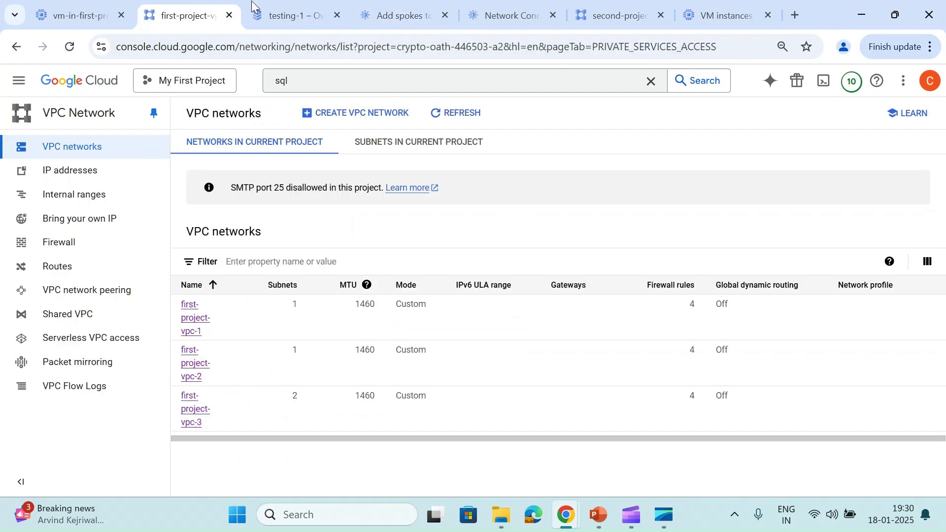
{"action": "left_click_drag", "start_coordinate": [213, 422], "coordinate": [173, 394]}
{"action": "key", "text": "ctrl+c"}
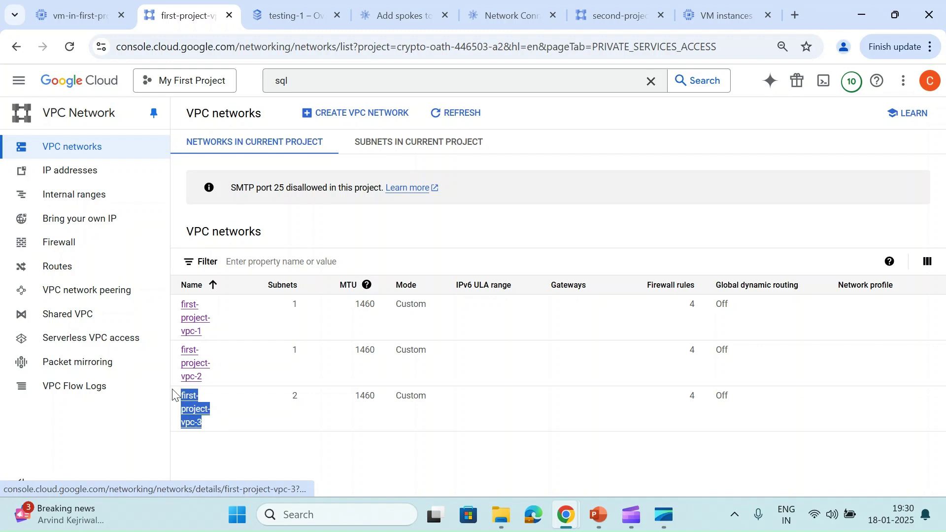
{"action": "left_click", "coordinate": [386, 3]}
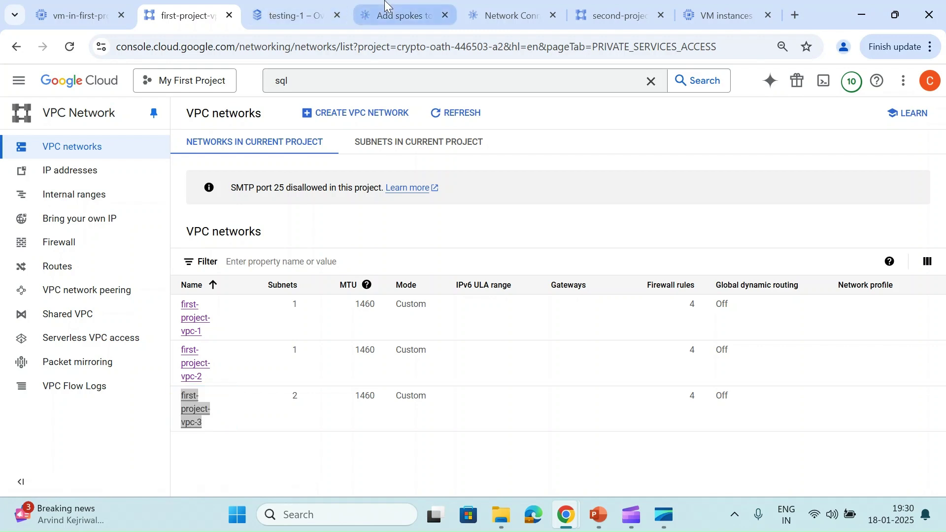
{"action": "left_click", "coordinate": [452, 333]}
{"action": "key", "text": "ctrl+v"}
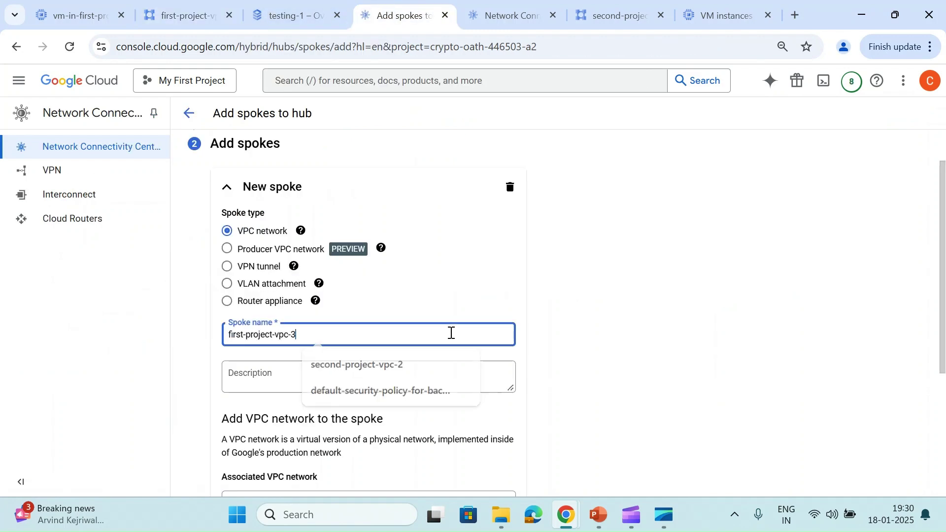
{"action": "scroll", "coordinate": [452, 333], "scroll_direction": "down", "scroll_amount": 4}
{"action": "left_click", "coordinate": [373, 293]}
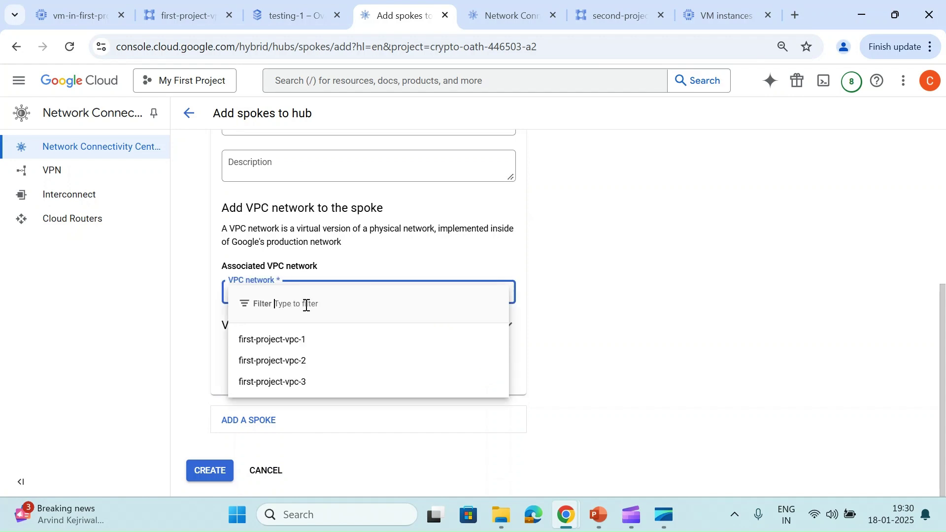
{"action": "left_click", "coordinate": [264, 384]}
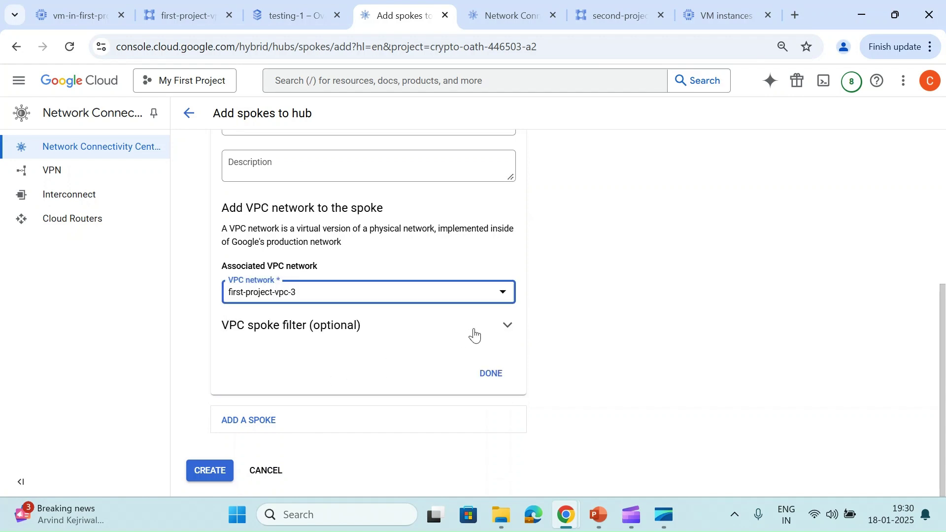
{"action": "left_click", "coordinate": [488, 375]}
Create the spoke, check mesh-hub's spokes list, and bring the SSH session forward
{"action": "left_click", "coordinate": [204, 304]}
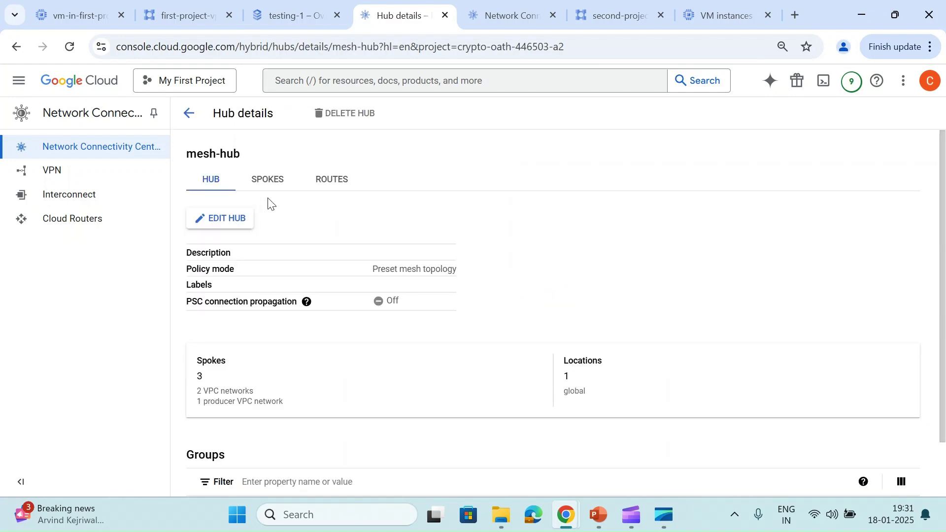
{"action": "left_click", "coordinate": [271, 190]}
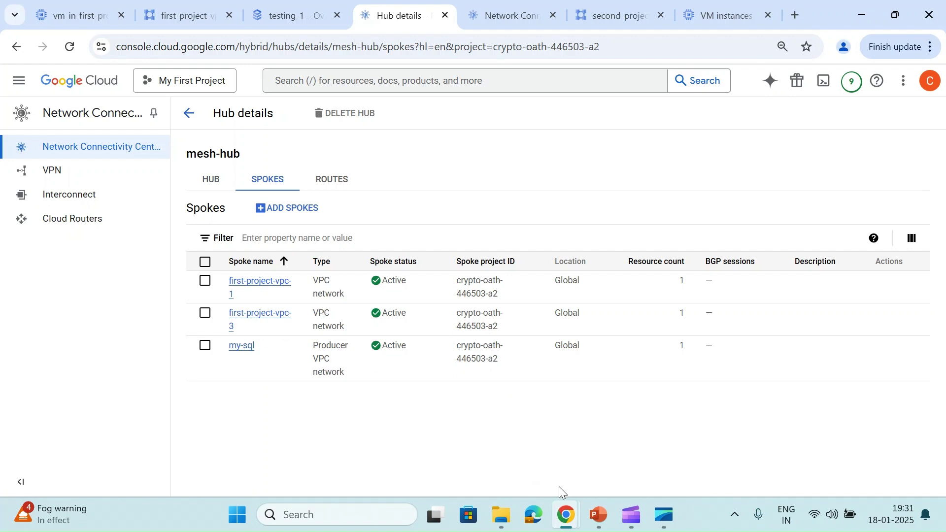
{"action": "mouse_move", "coordinate": [566, 515]}
{"action": "left_click", "coordinate": [589, 443]}
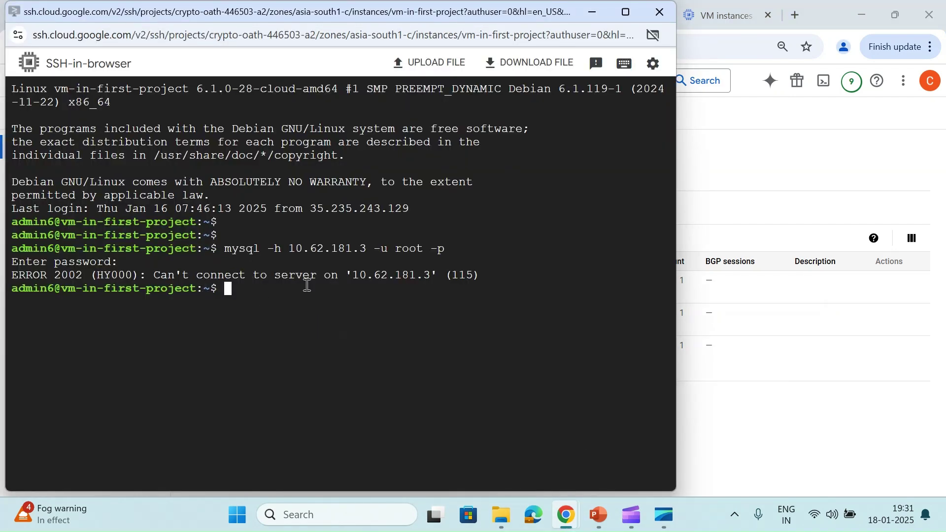
Rerun the mysql connection to 10.62.181.3 as root with the password, then return to Chrome
{"action": "key", "text": "Return"}
{"action": "key", "text": "Up"}
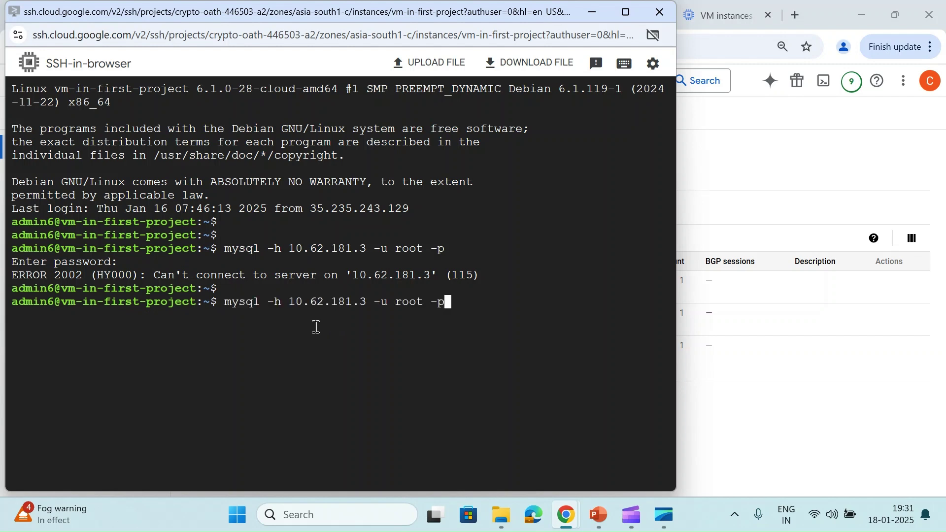
{"action": "key", "text": "Return"}
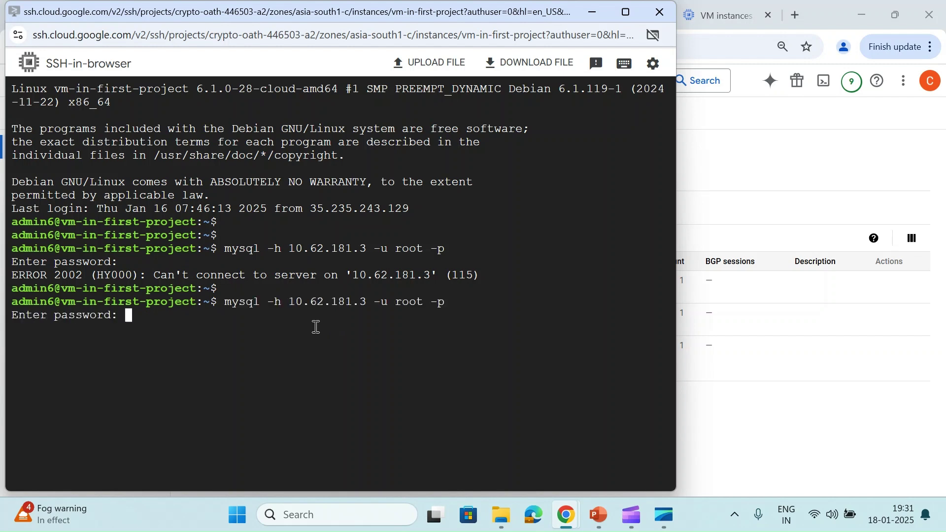
{"action": "key", "text": "Return"}
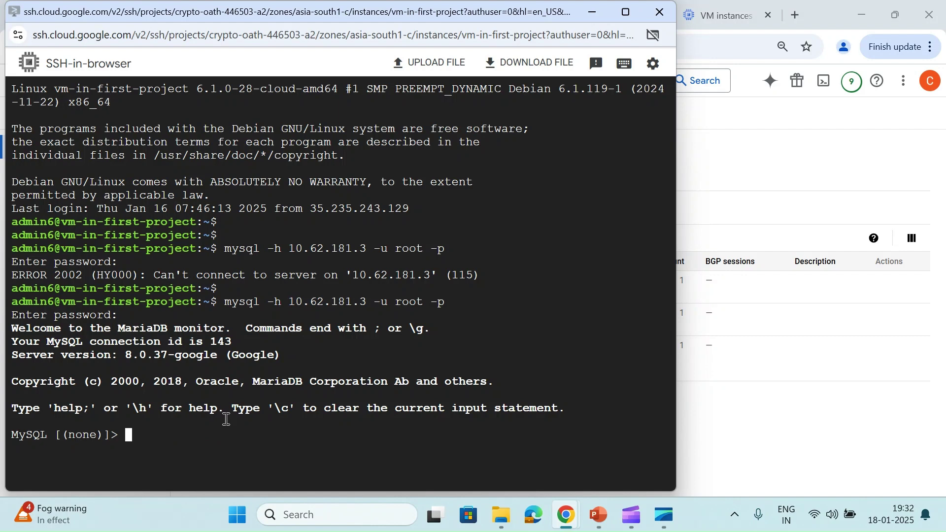
{"action": "left_click", "coordinate": [731, 233]}
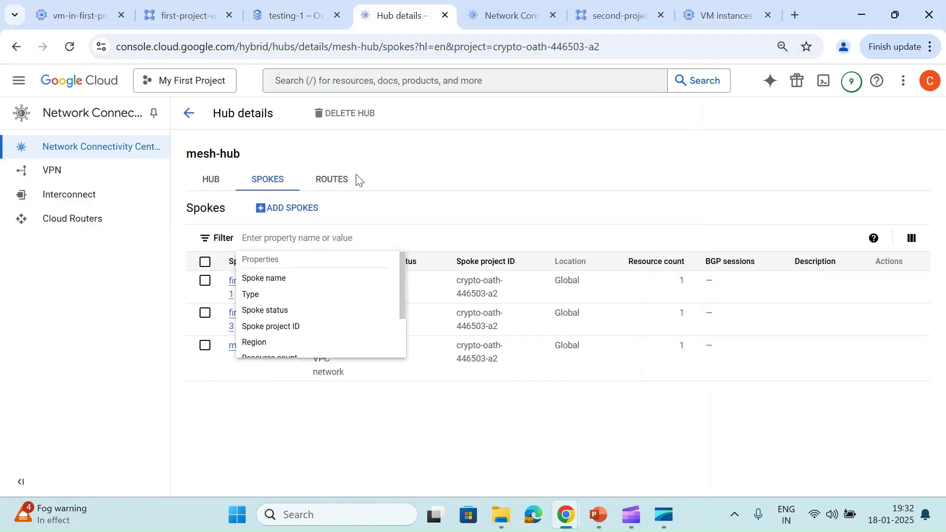
Copy the hub's project ID and start adding spokes in SecondProject
{"action": "triple_click", "coordinate": [475, 287]}
{"action": "key", "text": "ctrl+c"}
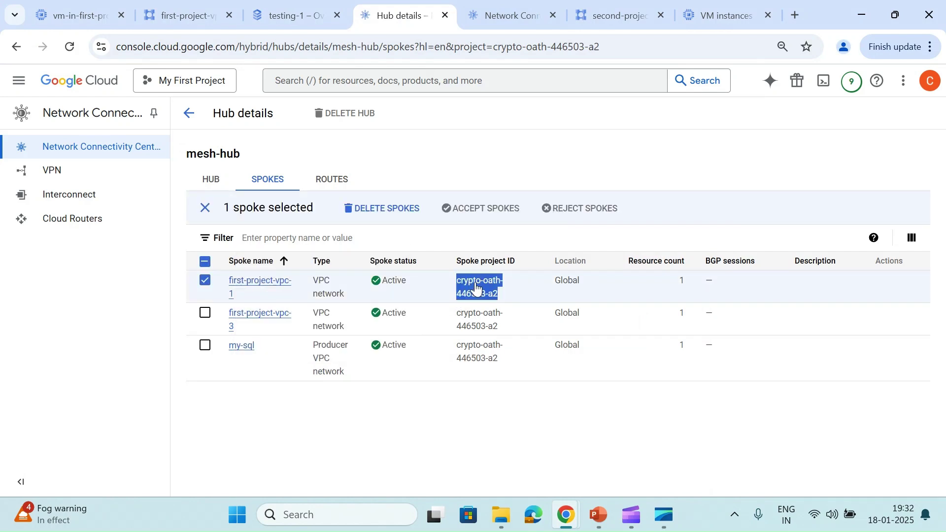
{"action": "left_click", "coordinate": [498, 15]}
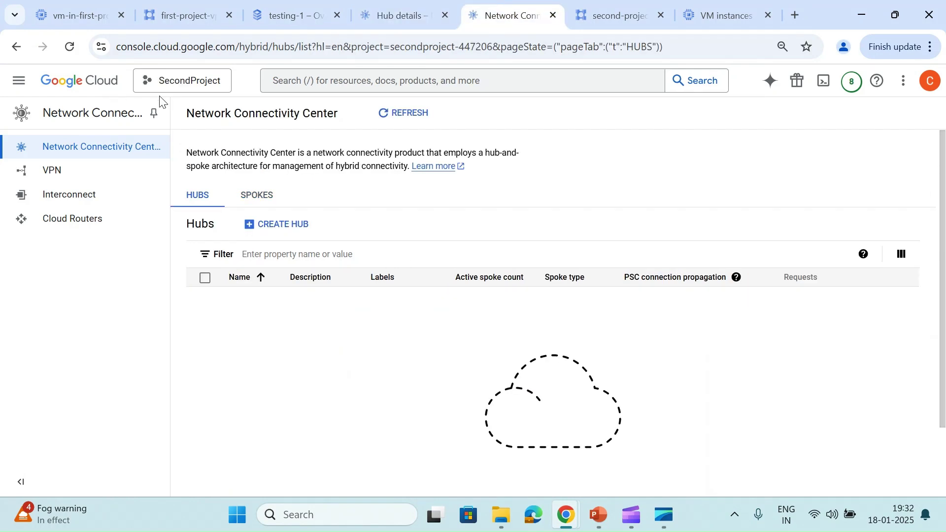
{"action": "left_click", "coordinate": [252, 197]}
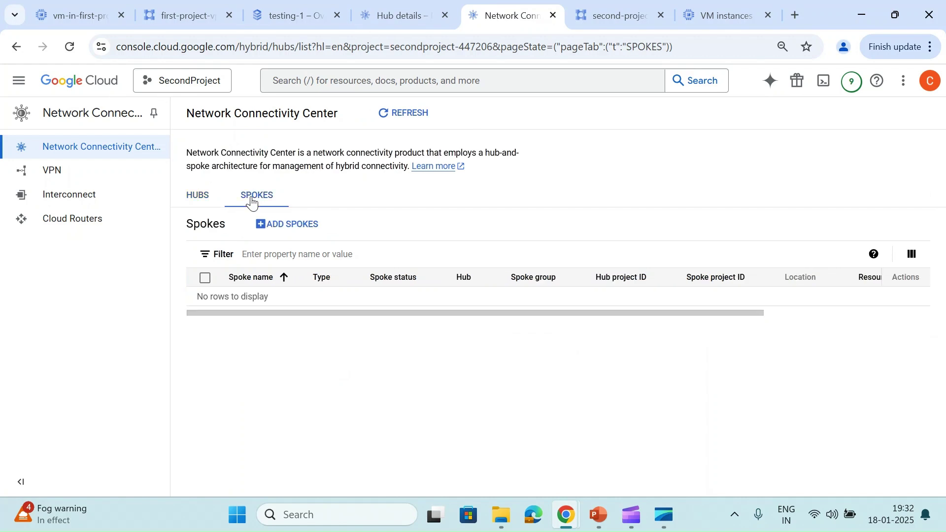
{"action": "left_click", "coordinate": [271, 223]}
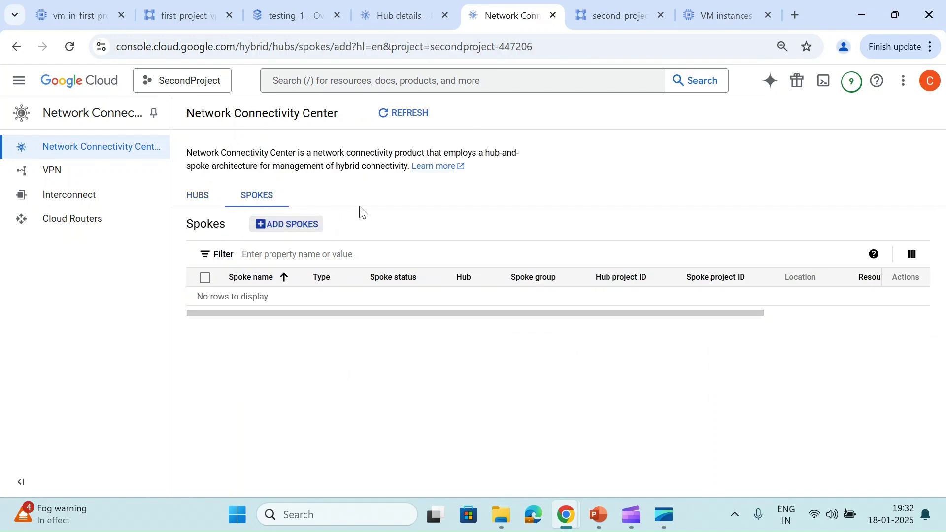
Confirm second-project-vpc-1-vm runs on second-project-vpc-1, then return to the add-spokes form
{"action": "left_click", "coordinate": [619, 11]}
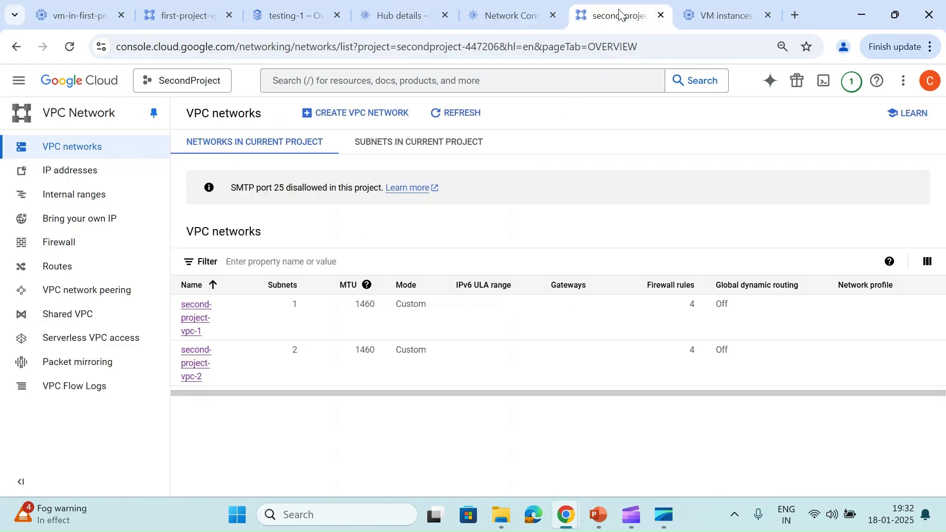
{"action": "left_click", "coordinate": [707, 12]}
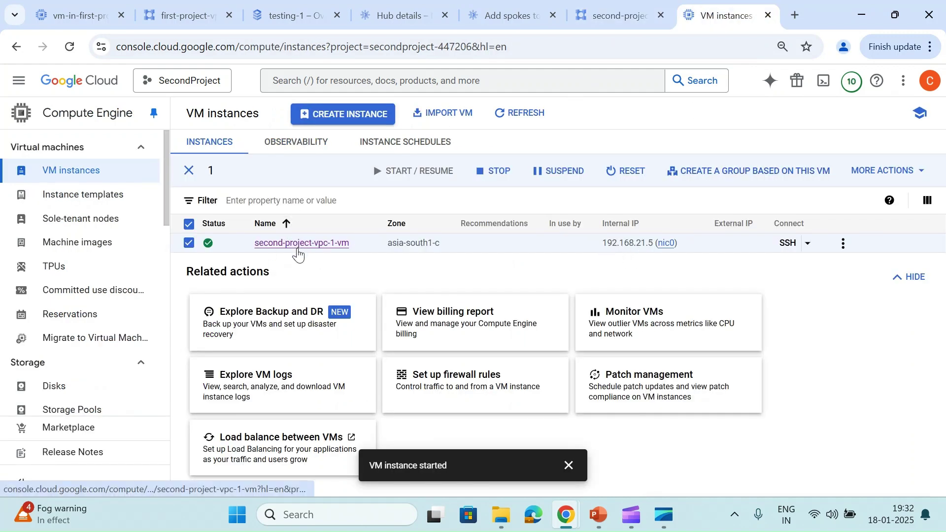
{"action": "left_click", "coordinate": [297, 250]}
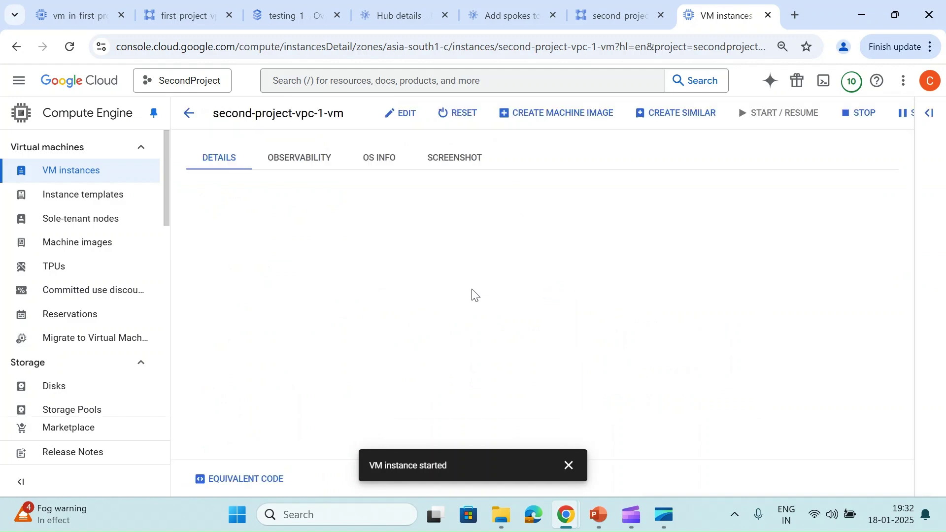
{"action": "scroll", "coordinate": [473, 294], "scroll_direction": "down", "scroll_amount": 10}
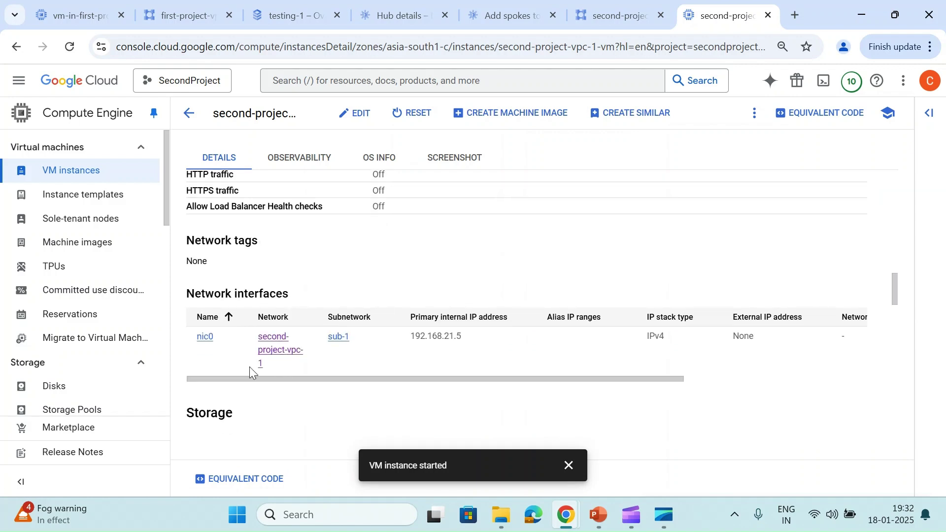
{"action": "left_click", "coordinate": [621, 15]}
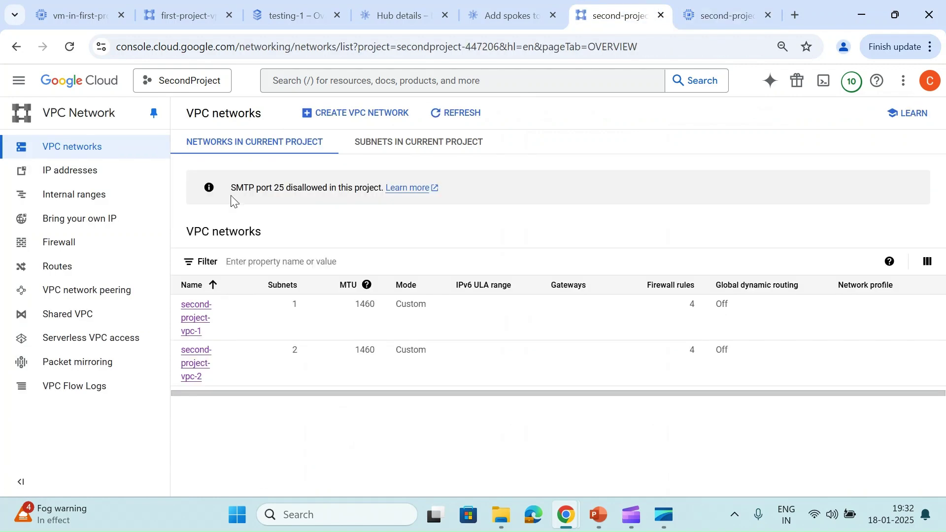
{"action": "left_click", "coordinate": [195, 329]}
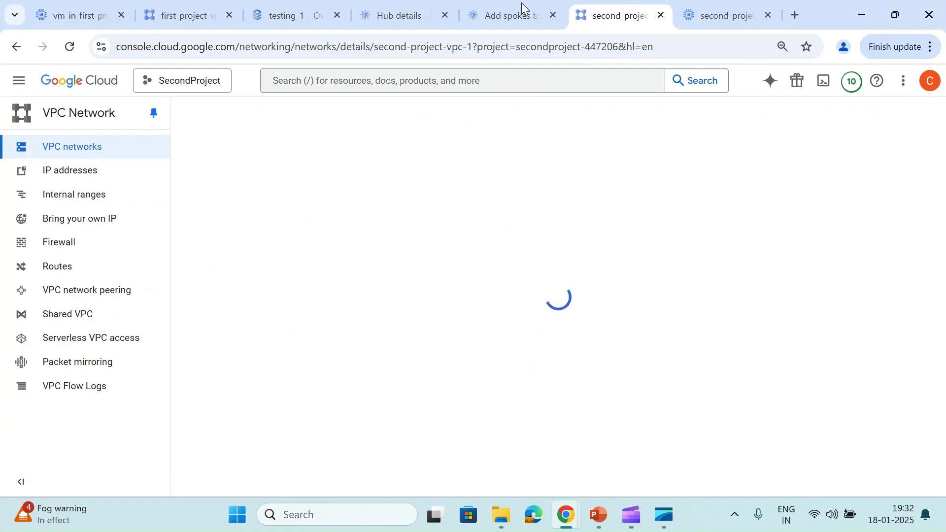
{"action": "left_click", "coordinate": [507, 15]}
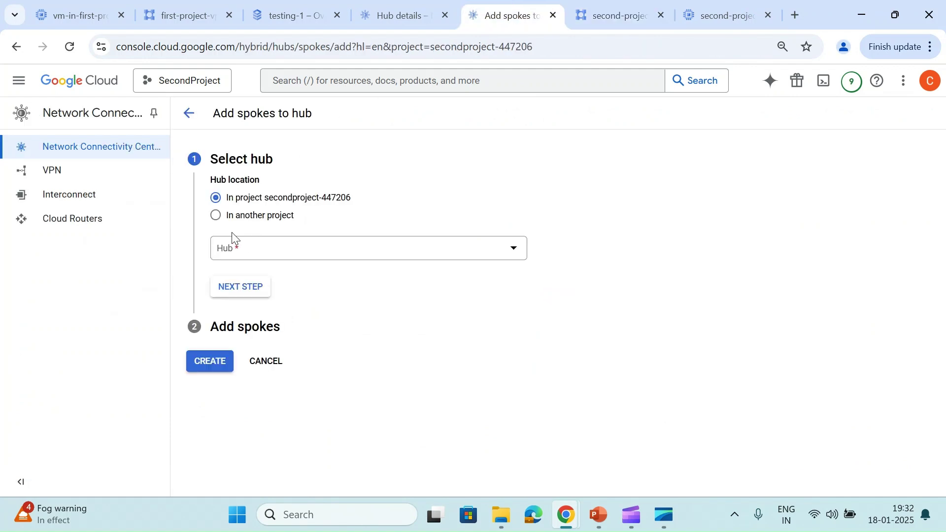
Choose a hub in another project and paste the hub project ID crypto-oath-446503-a2
{"action": "left_click", "coordinate": [216, 216]}
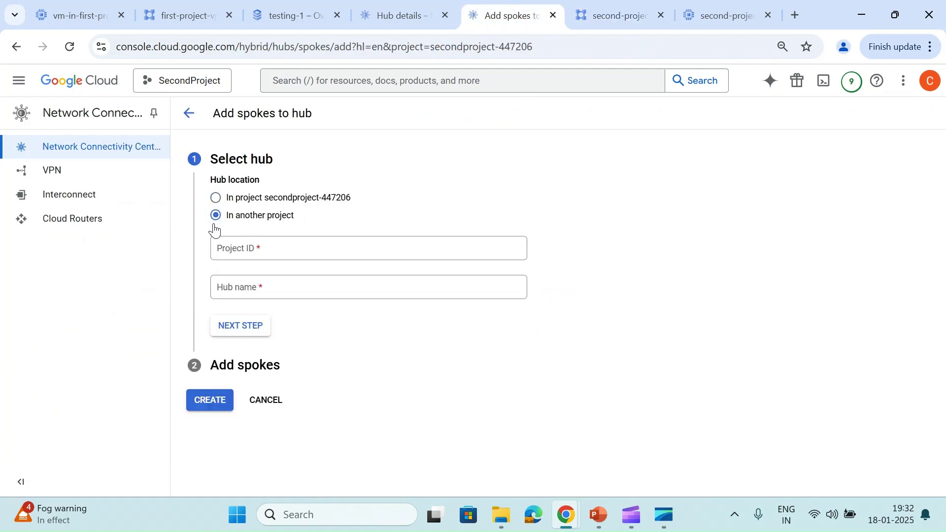
{"action": "left_click", "coordinate": [265, 254]}
{"action": "key", "text": "ctrl+v"}
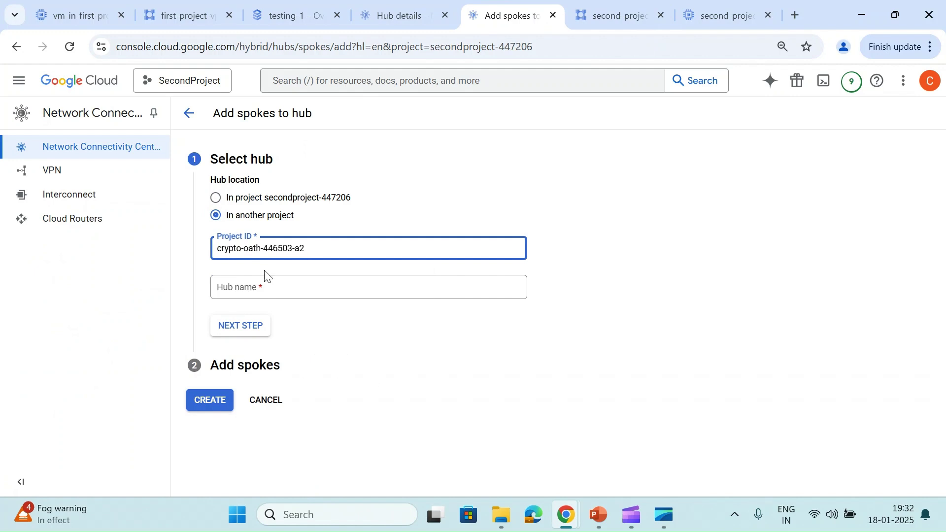
{"action": "left_click", "coordinate": [270, 287]}
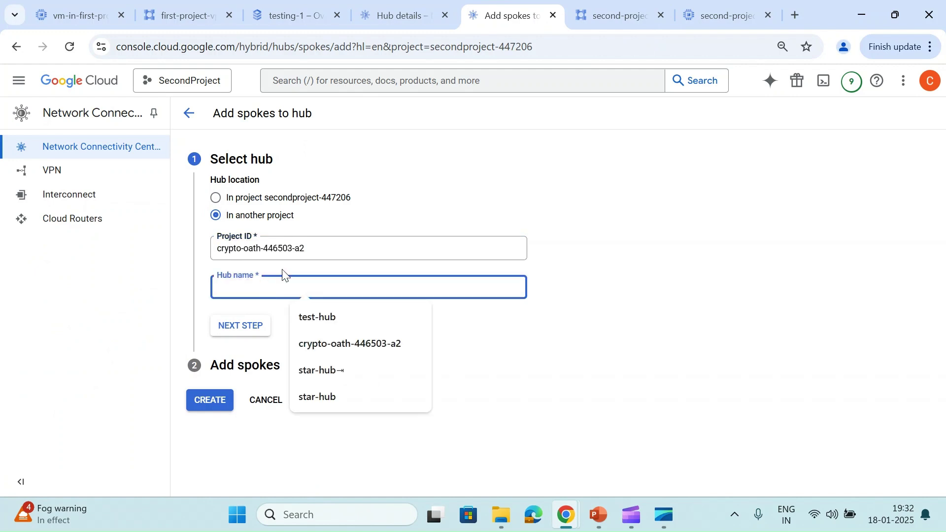
Copy the hub name mesh-hub from Hub details into the Hub name field and continue
{"action": "left_click", "coordinate": [396, 14]}
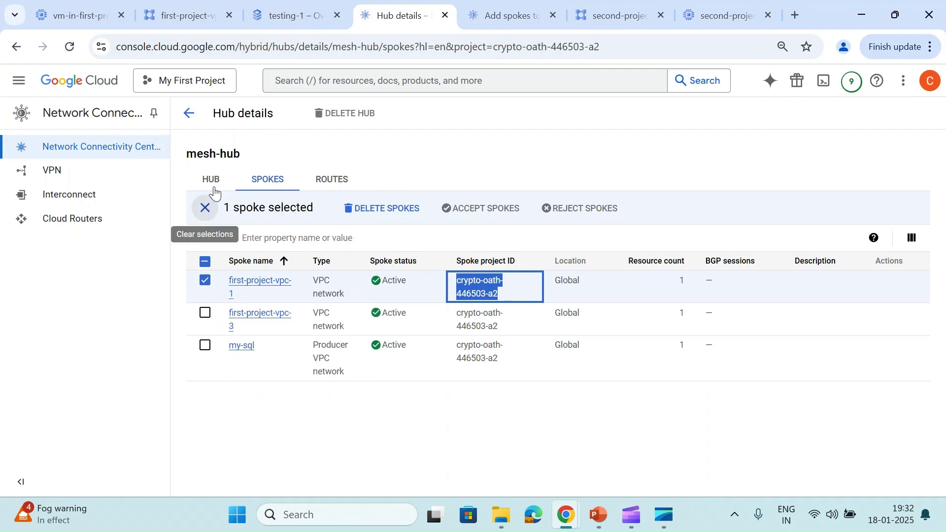
{"action": "triple_click", "coordinate": [202, 153]}
{"action": "key", "text": "ctrl+c"}
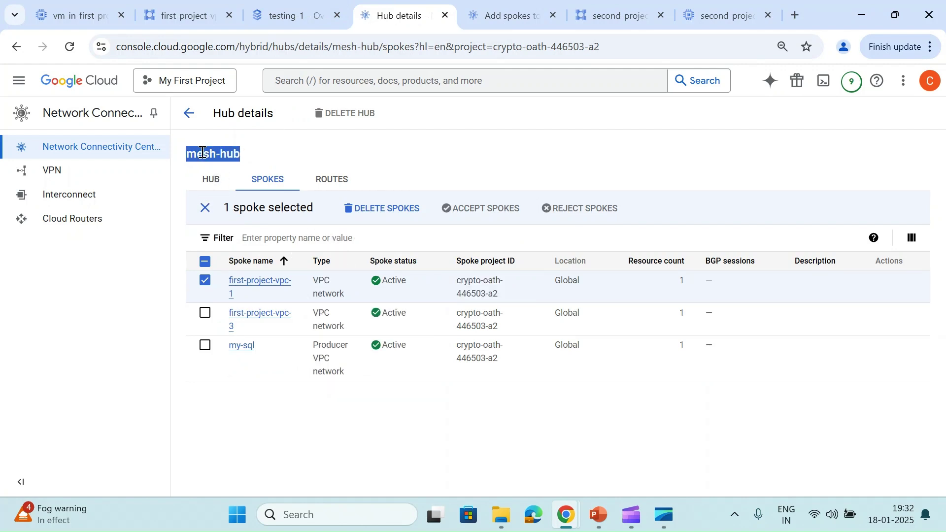
{"action": "left_click", "coordinate": [508, 15]}
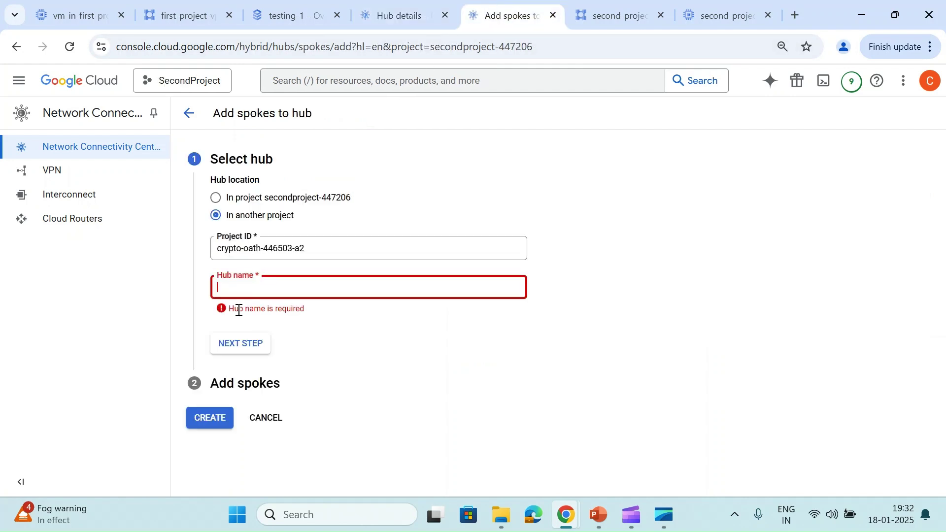
{"action": "key", "text": "ctrl+v"}
{"action": "left_click", "coordinate": [234, 329]}
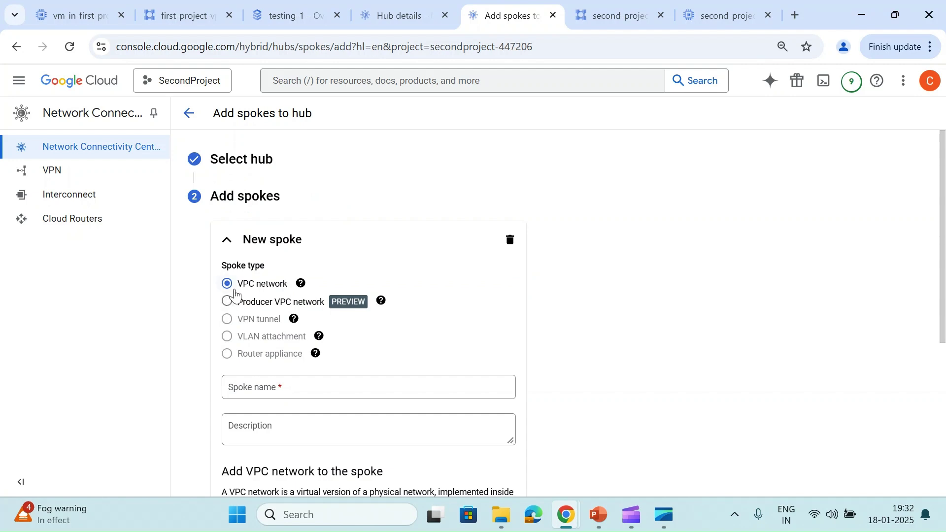
Select the plain VPC network spoke type instead of producer VPC network
{"action": "scroll", "coordinate": [234, 294], "scroll_direction": "down", "scroll_amount": 2}
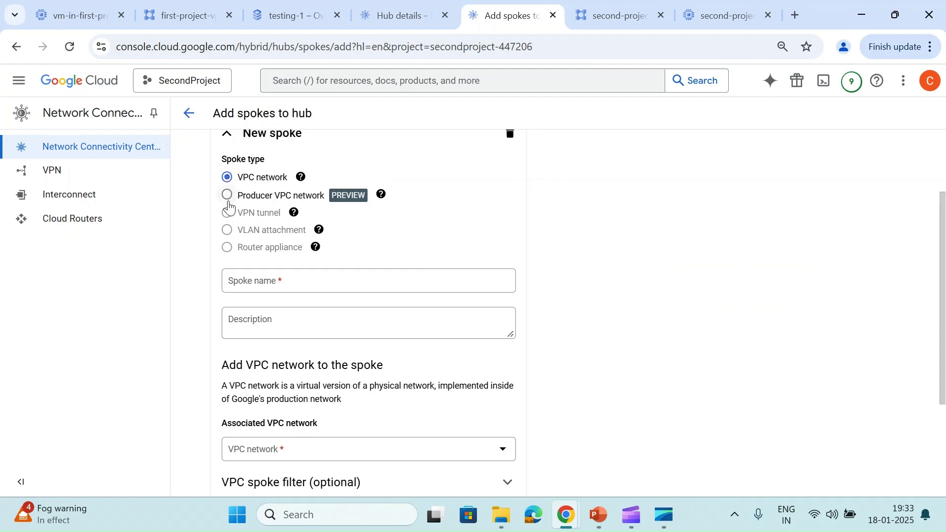
{"action": "scroll", "coordinate": [228, 206], "scroll_direction": "up", "scroll_amount": 1}
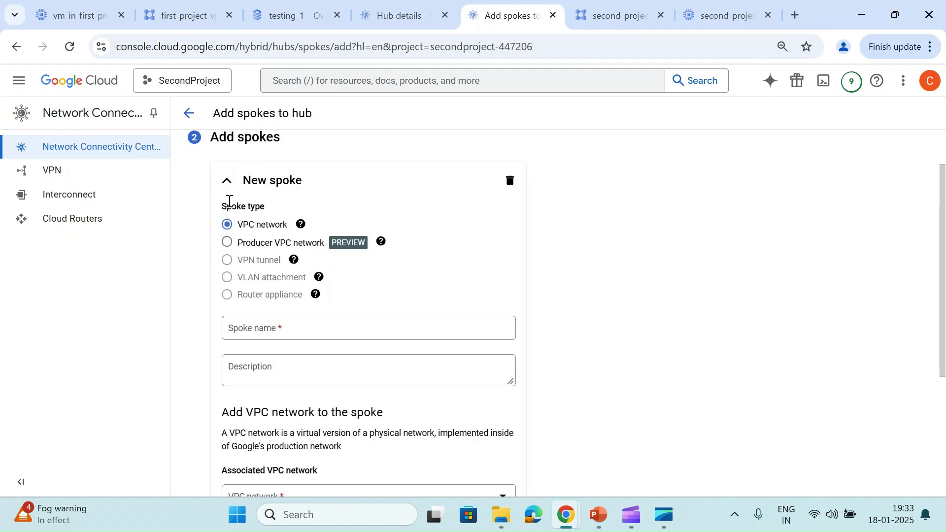
{"action": "left_click", "coordinate": [227, 242]}
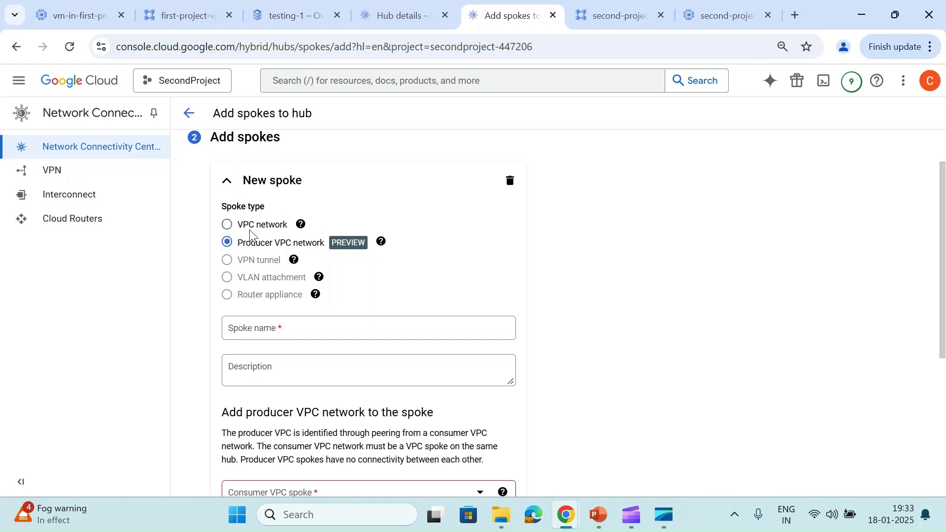
{"action": "left_click", "coordinate": [222, 225]}
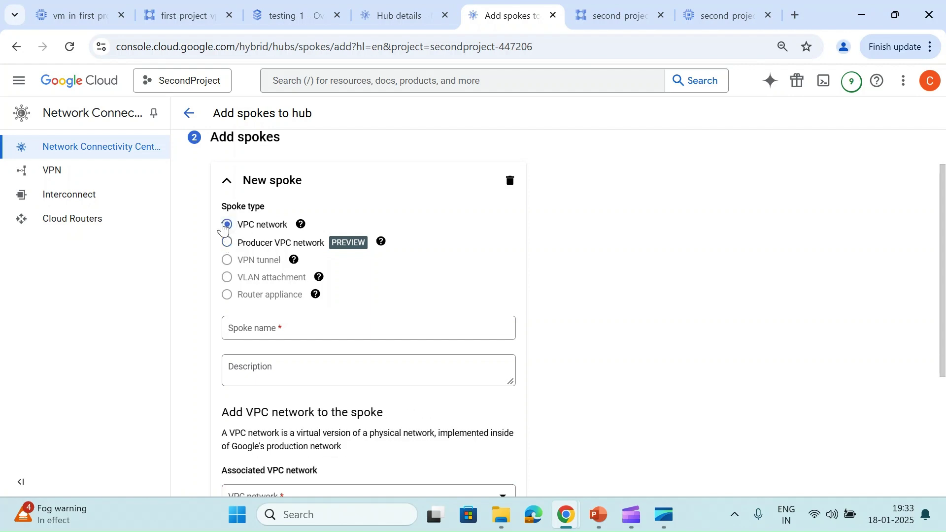
Name the spoke second-project-vpc-1, copying the name from the VPC network details page
{"action": "scroll", "coordinate": [222, 227], "scroll_direction": "down", "scroll_amount": 1}
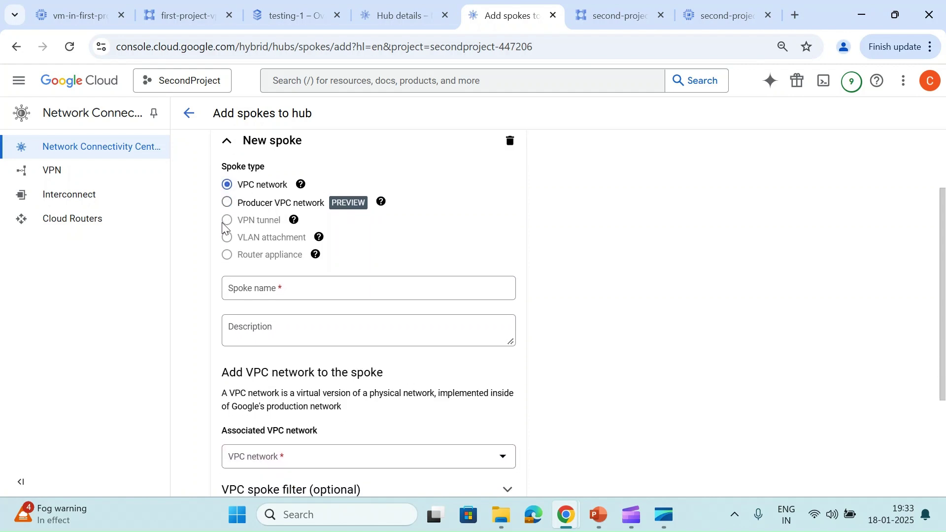
{"action": "left_click", "coordinate": [279, 294]}
{"action": "type", "text": "mesh-hub"}
{"action": "key", "text": "ctrl+a"}
{"action": "key", "text": "BackSpace"}
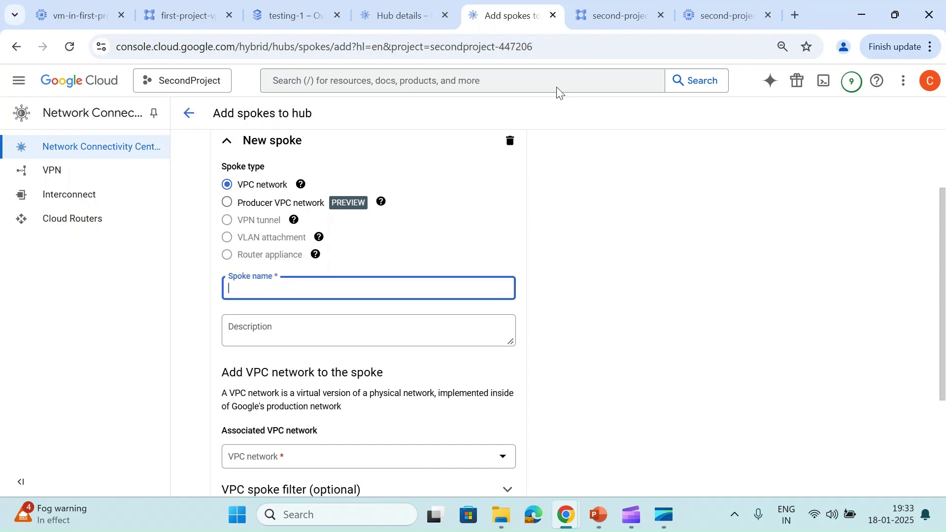
{"action": "left_click", "coordinate": [616, 15]}
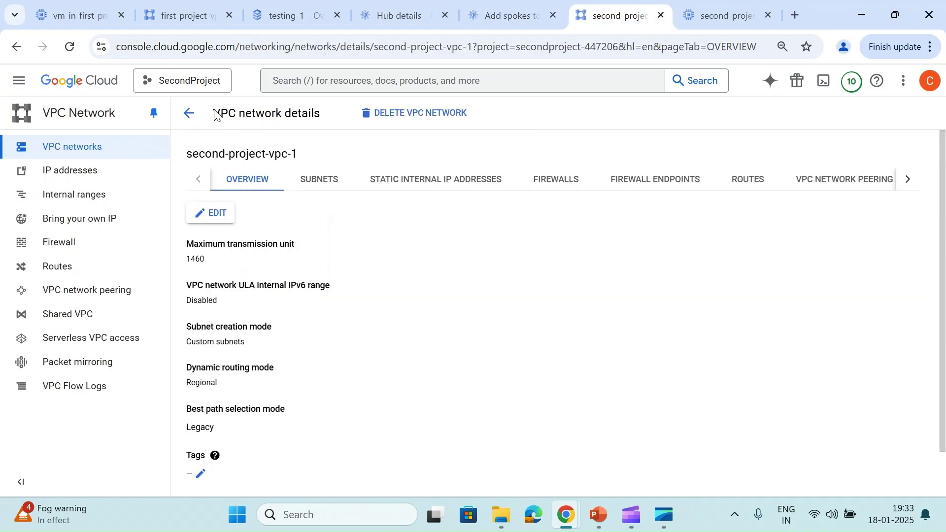
{"action": "triple_click", "coordinate": [238, 164]}
{"action": "key", "text": "ctrl+c"}
{"action": "left_click", "coordinate": [493, 11]}
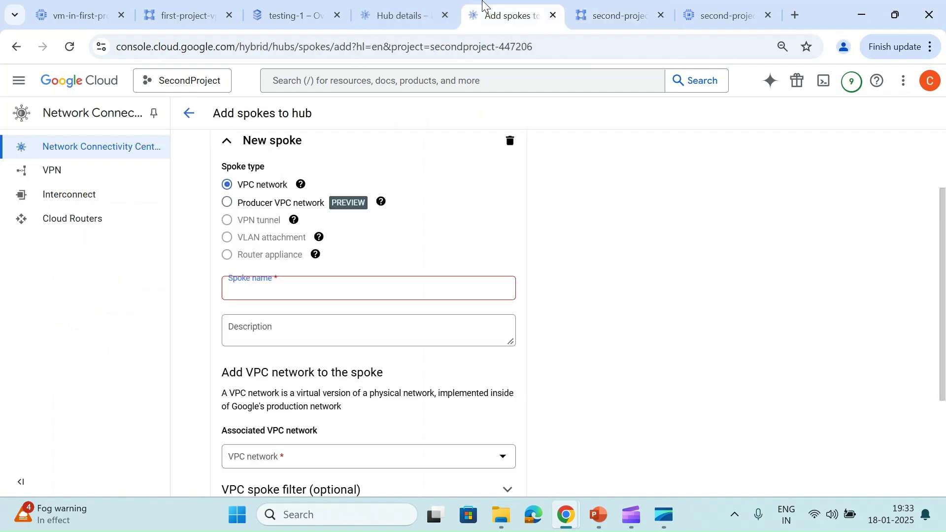
{"action": "key", "text": "ctrl+v"}
Pick second-project-vpc-1 as the spoke's VPC network and finish the spoke definition
{"action": "scroll", "coordinate": [256, 293], "scroll_direction": "down", "scroll_amount": 3}
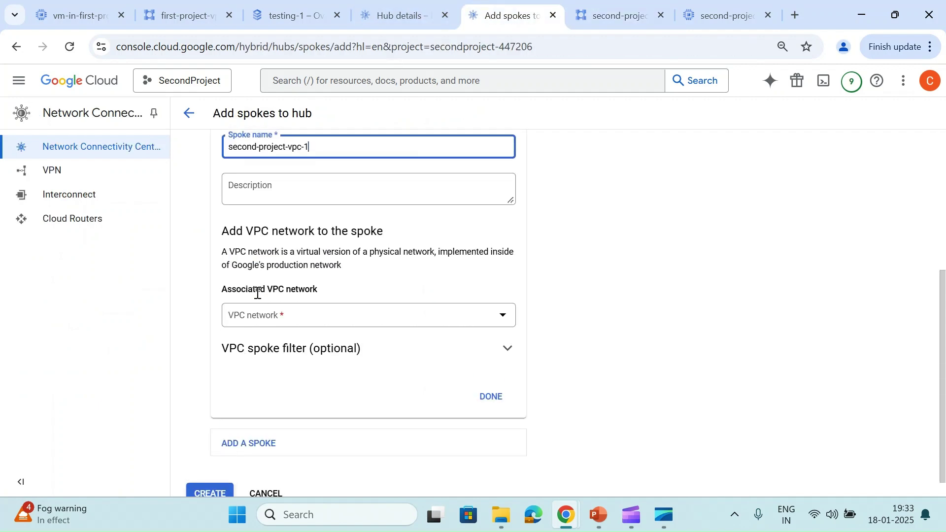
{"action": "left_click", "coordinate": [303, 287]}
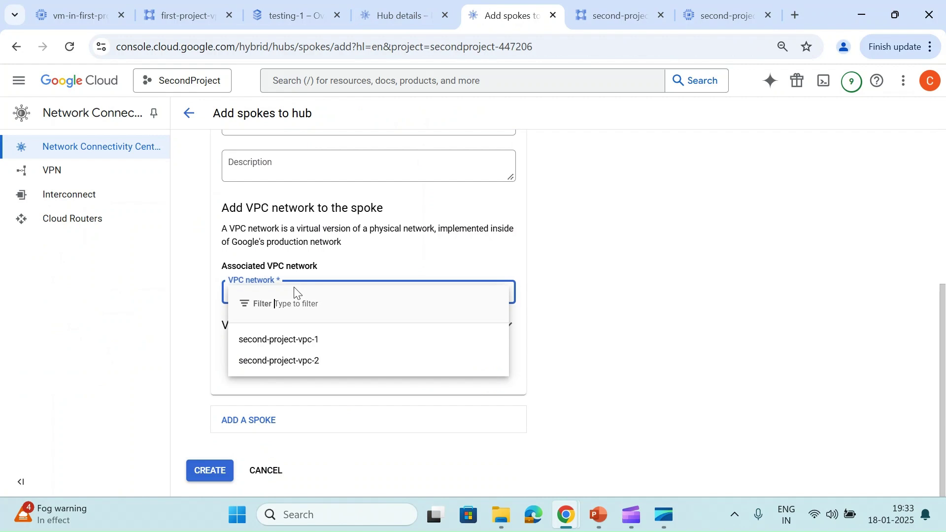
{"action": "left_click", "coordinate": [279, 345]}
{"action": "left_click", "coordinate": [490, 376]}
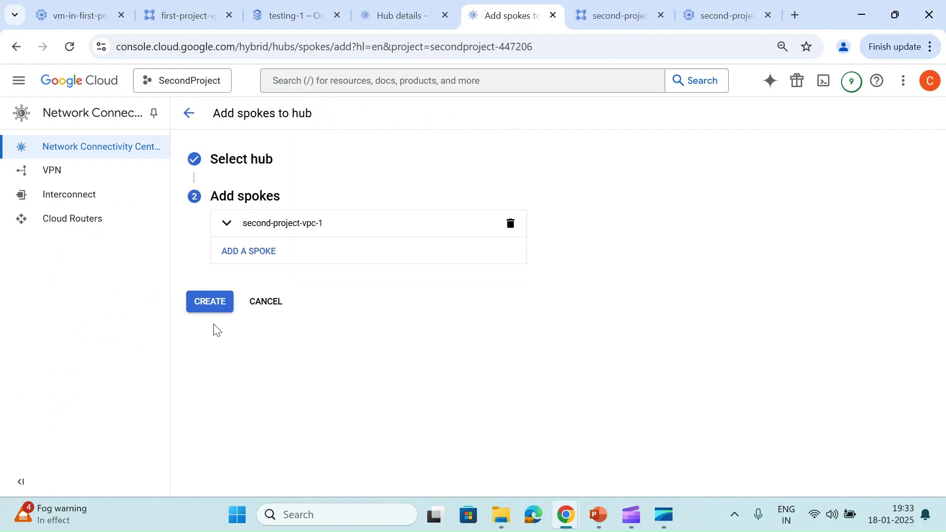
Create the spoke, then bring up mesh-hub's list of all spokes in the hub project
{"action": "left_click", "coordinate": [213, 307]}
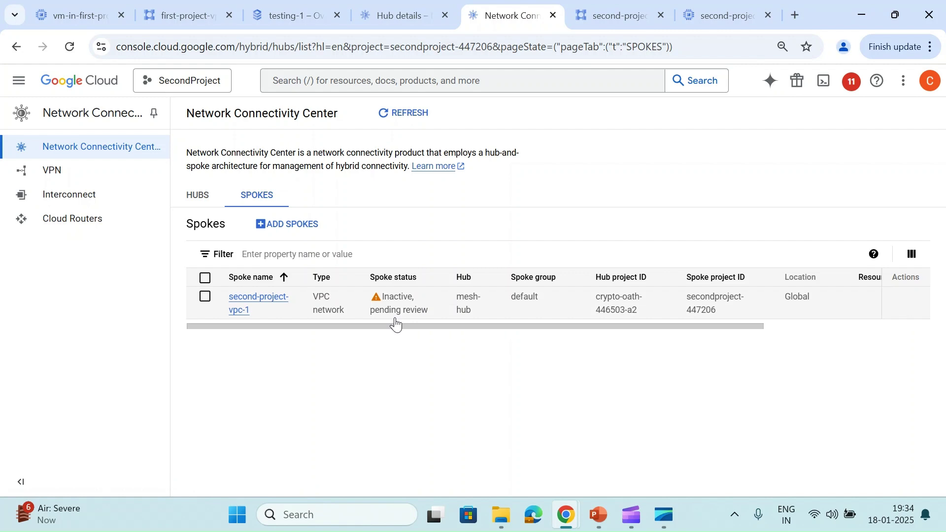
{"action": "left_click", "coordinate": [412, 17]}
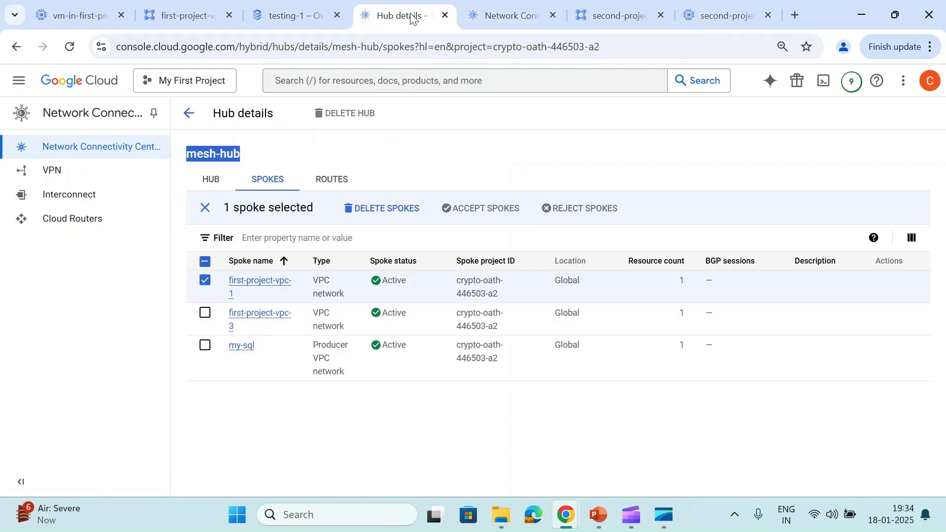
{"action": "left_click", "coordinate": [188, 114]}
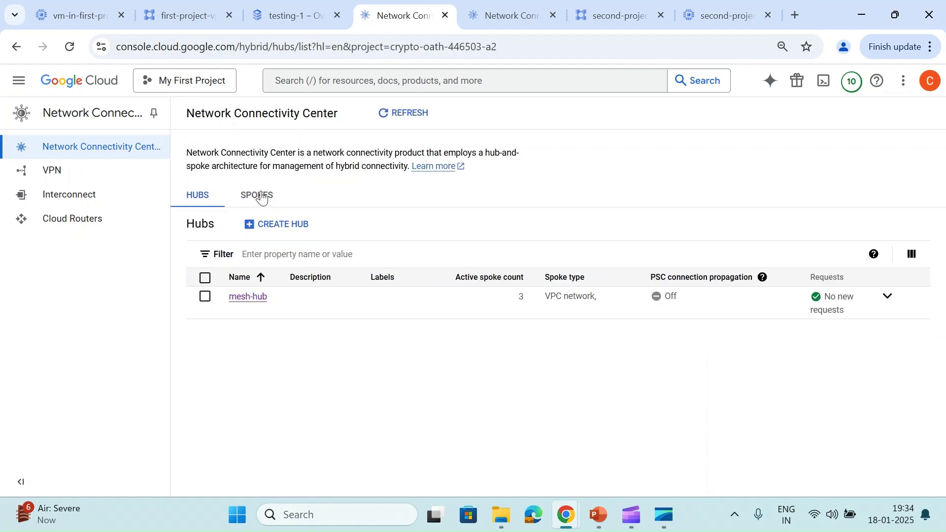
{"action": "left_click", "coordinate": [257, 195]}
Accept the pending second-project-vpc-1 spoke so it becomes Active
{"action": "left_click", "coordinate": [865, 407]}
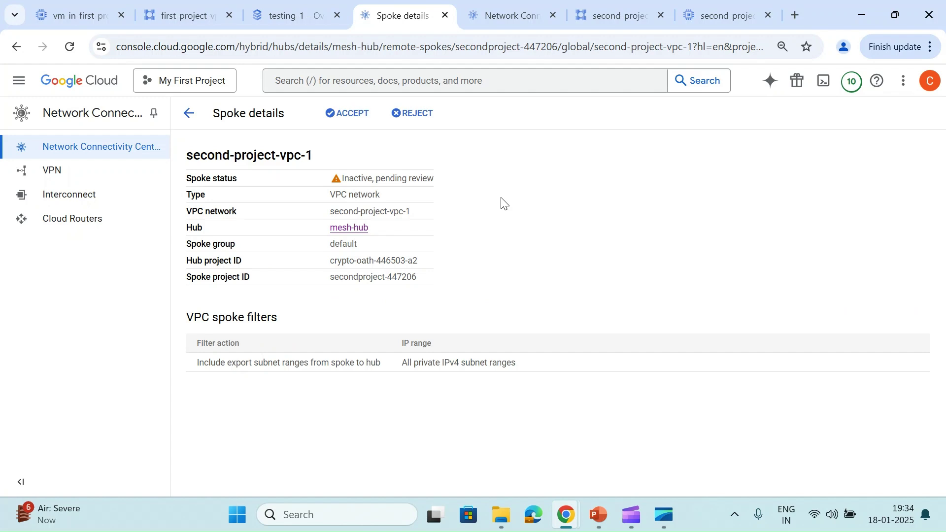
{"action": "left_click", "coordinate": [338, 120]}
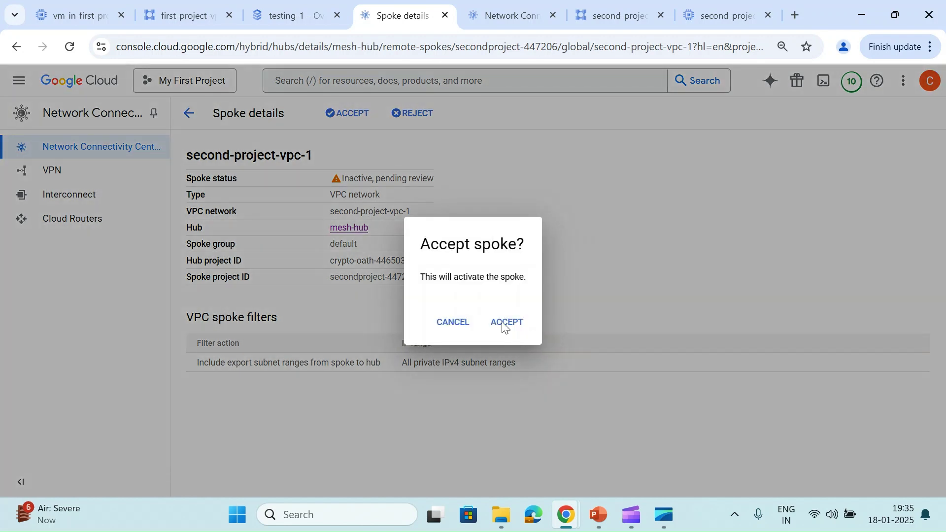
{"action": "left_click", "coordinate": [502, 326]}
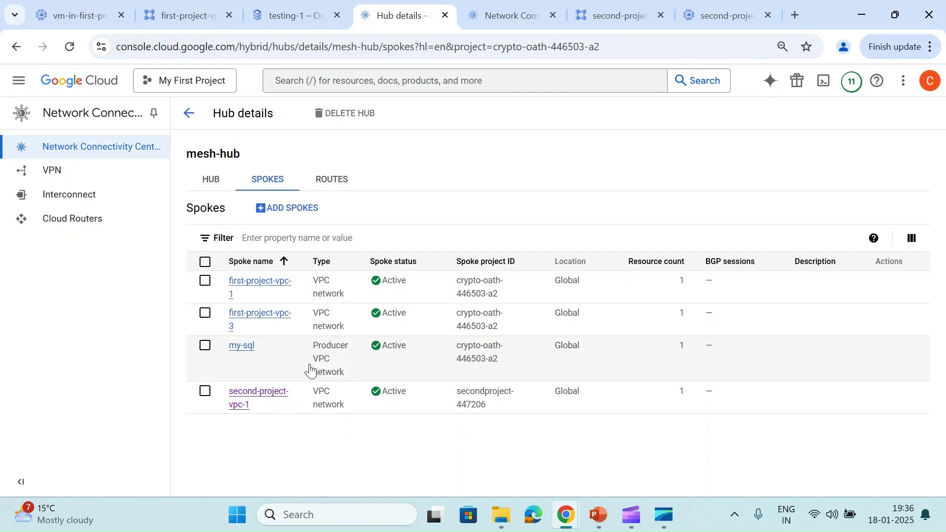
Run mysql -h 10.62.181.3 -u root -p with the password, then return to PowerPoint
{"action": "mouse_move", "coordinate": [571, 510]}
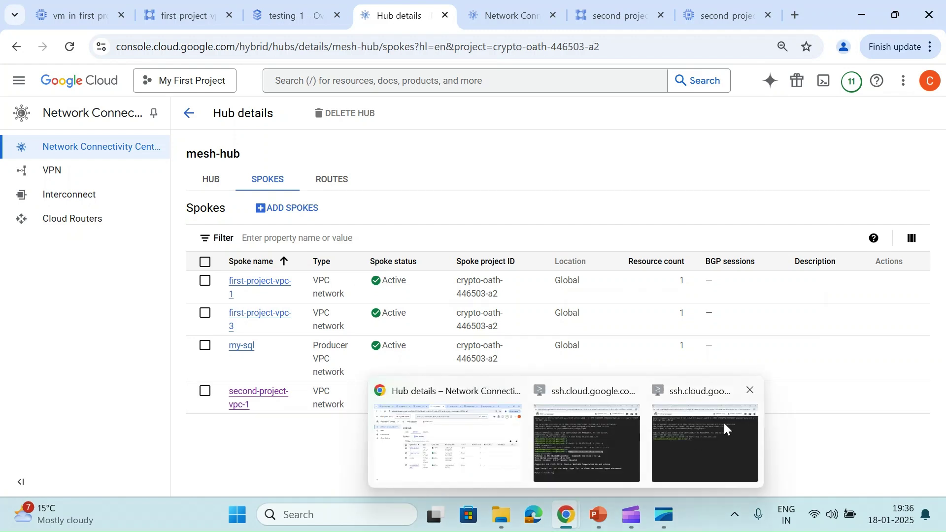
{"action": "left_click", "coordinate": [723, 425]}
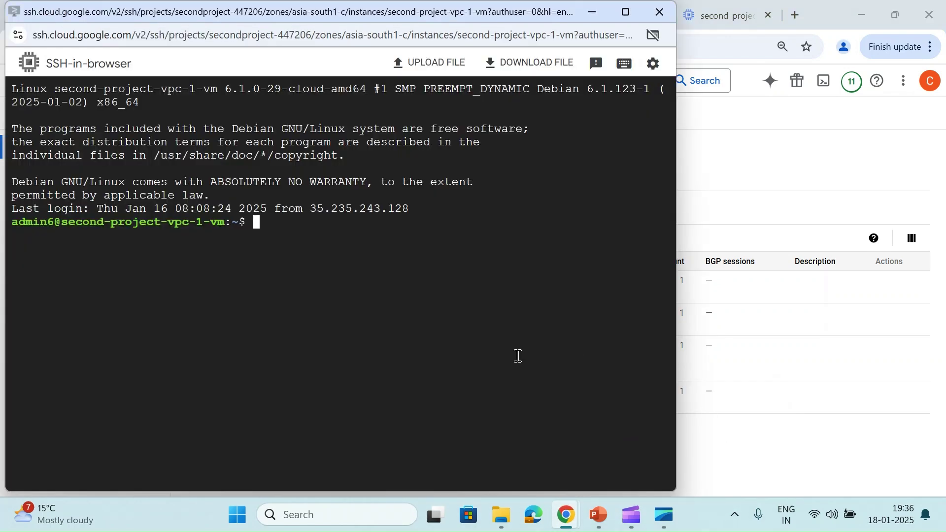
{"action": "key", "text": "Return"}
{"action": "key", "text": "ctrl+v"}
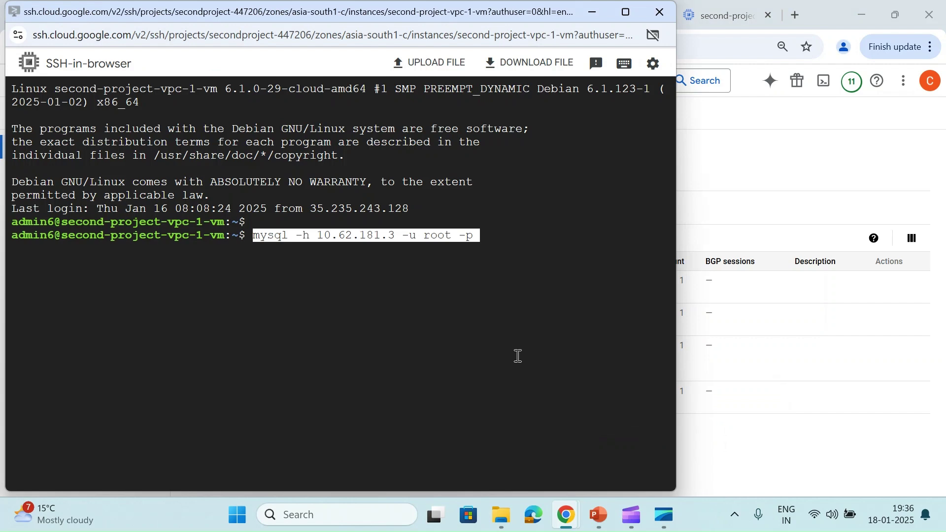
{"action": "key", "text": "Return"}
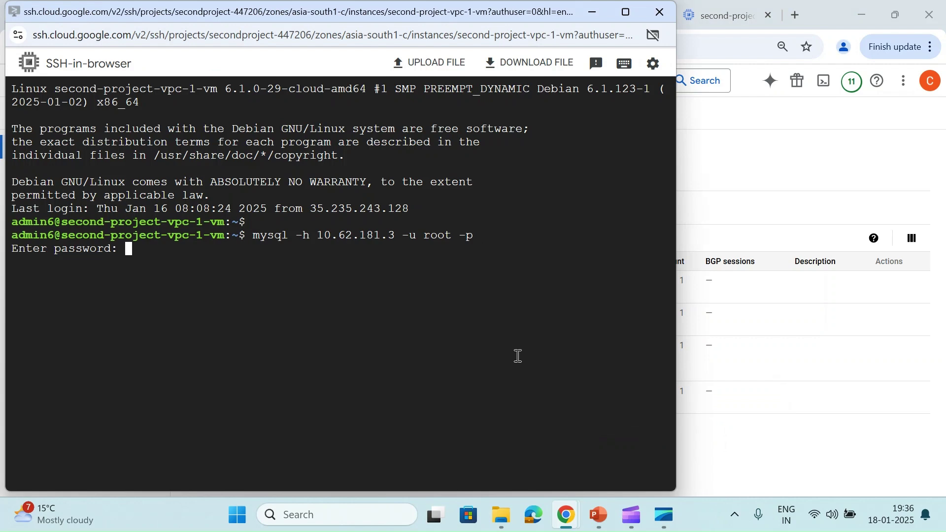
{"action": "key", "text": "Return"}
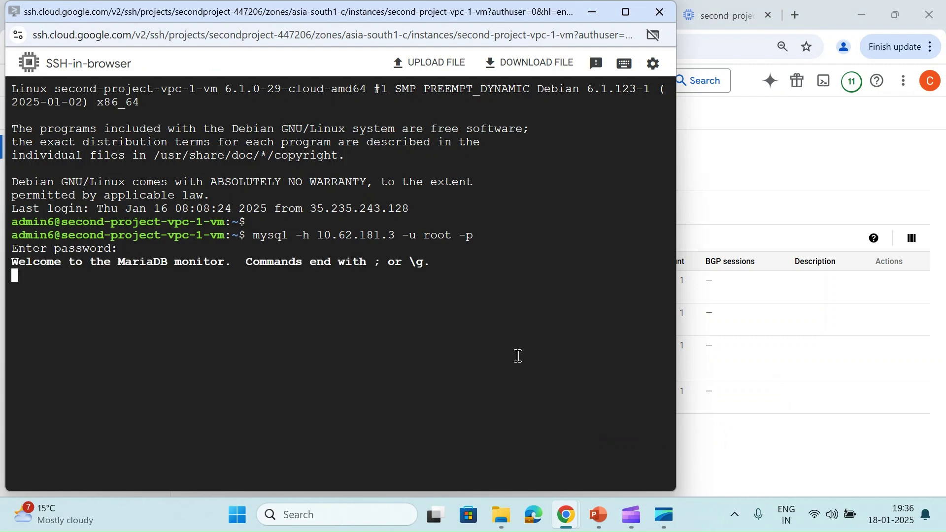
{"action": "left_click", "coordinate": [598, 515]}
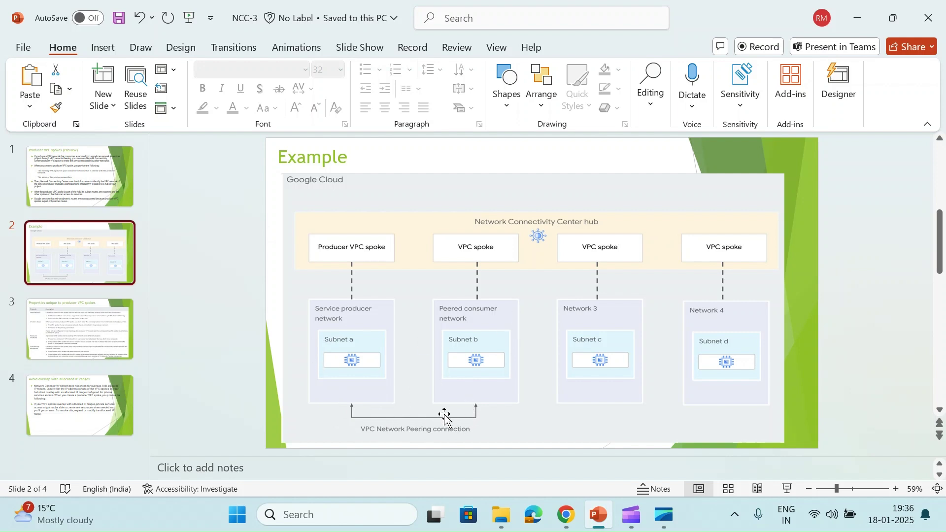
Return to Chrome's mesh-hub details page and go back to the hub list
{"action": "left_click", "coordinate": [560, 514]}
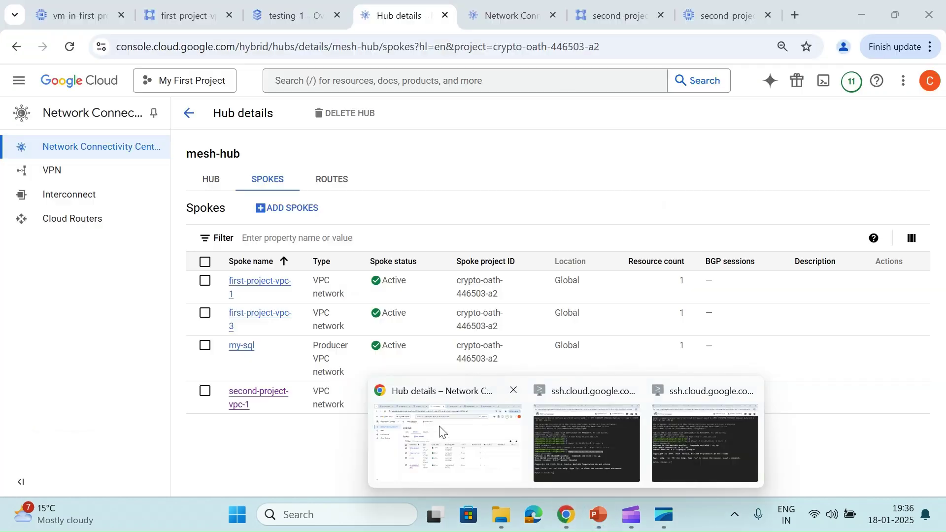
{"action": "left_click", "coordinate": [441, 432]}
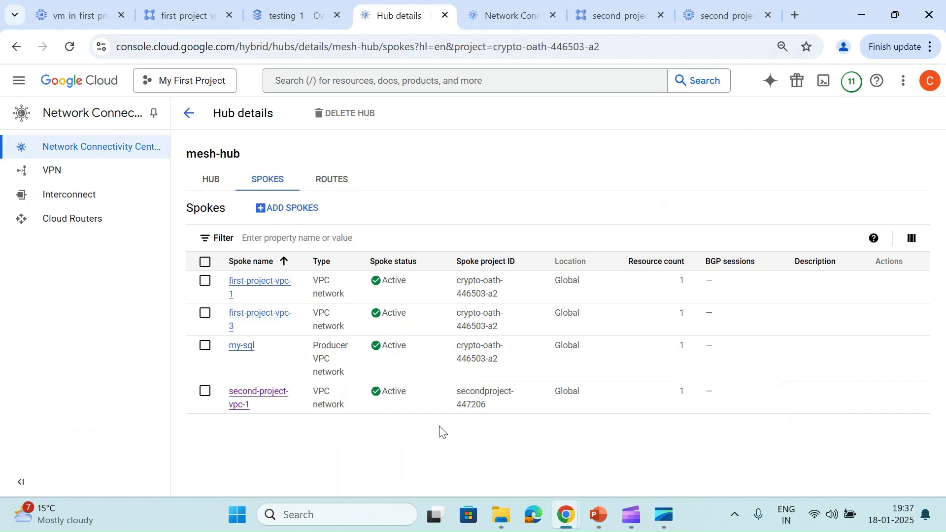
{"action": "left_click", "coordinate": [190, 125]}
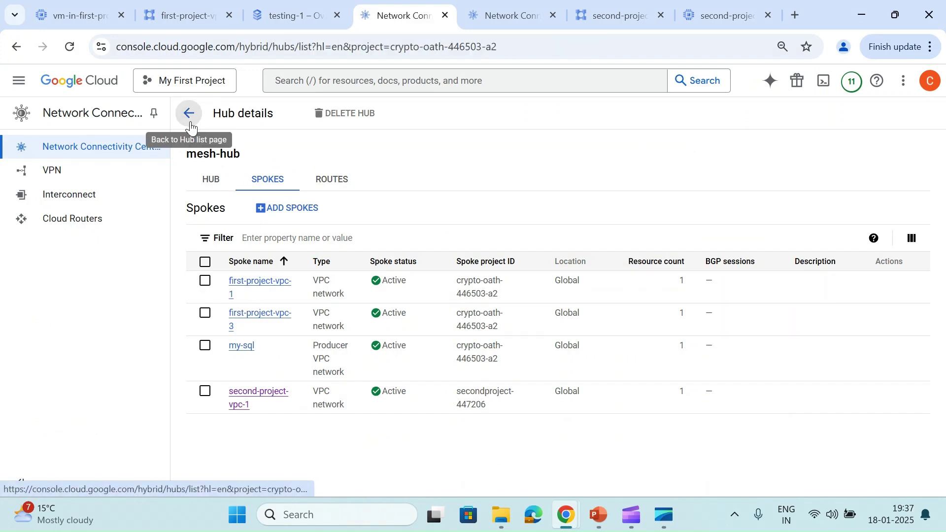